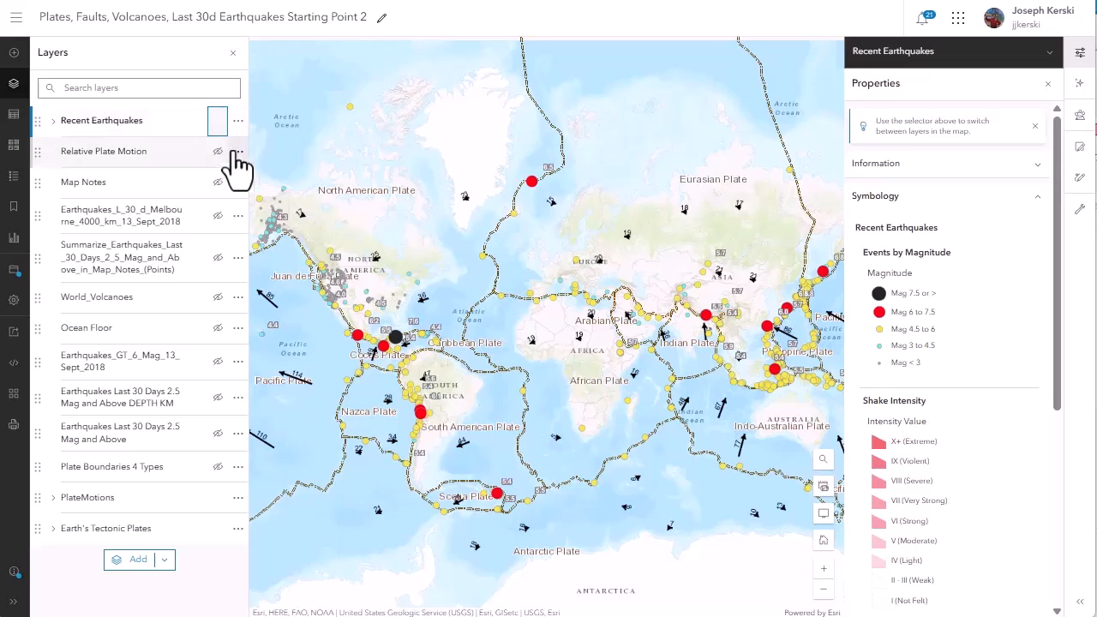
# Preview the Relative Plate Motion, World_Volcanoes and Ocean Floor layers by switching their visibility, leaving all three hidden.
pyautogui.click(218, 154)
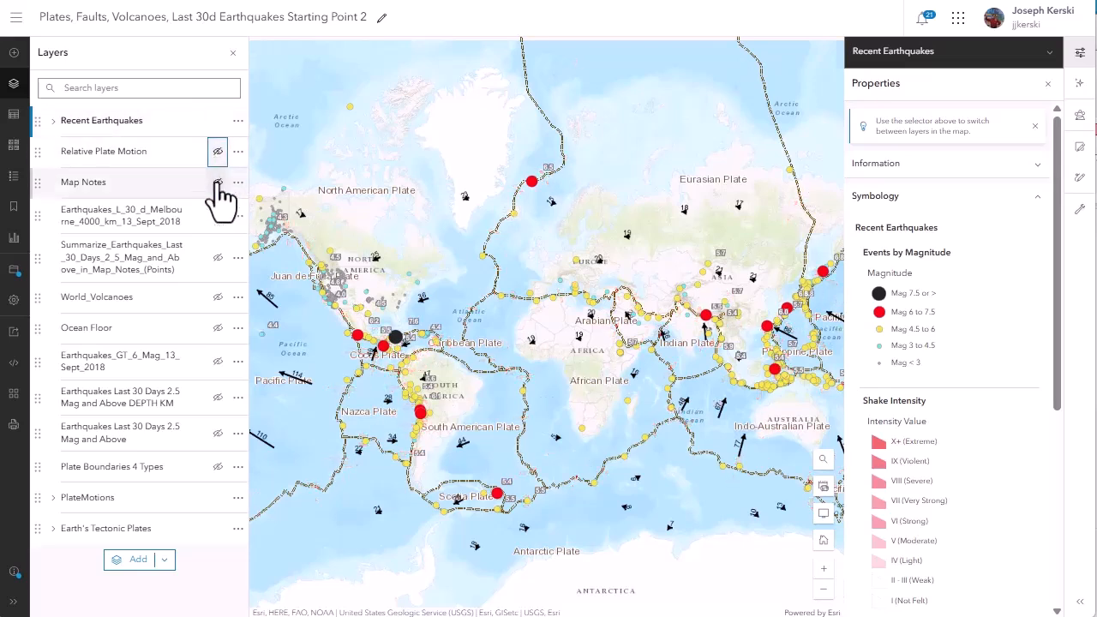
pyautogui.click(218, 297)
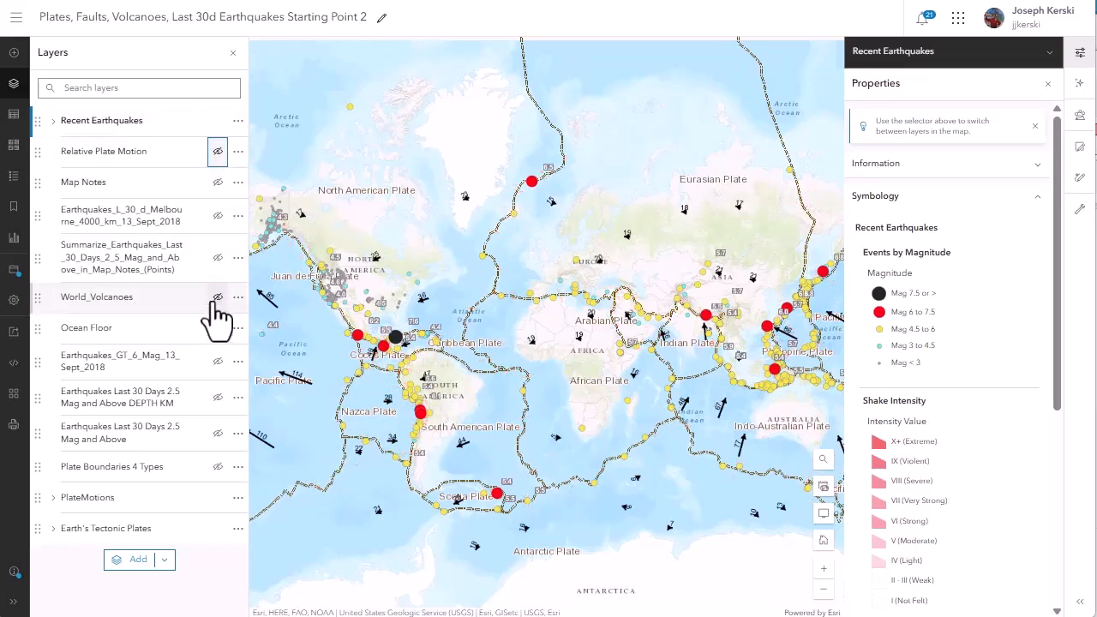
pyautogui.click(217, 297)
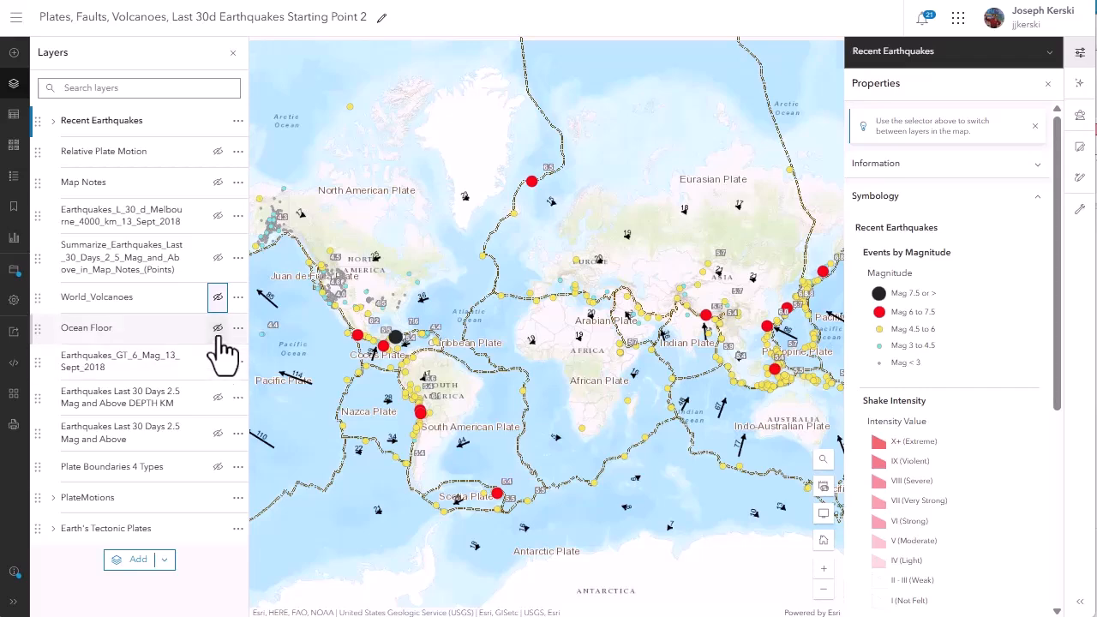
pyautogui.click(218, 329)
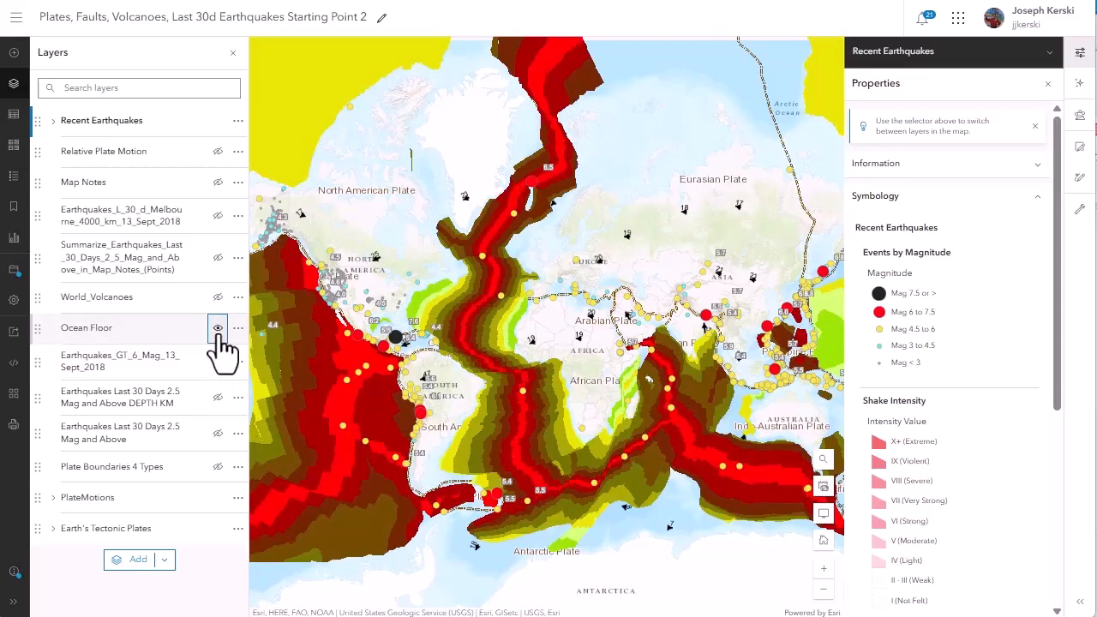
pyautogui.click(217, 329)
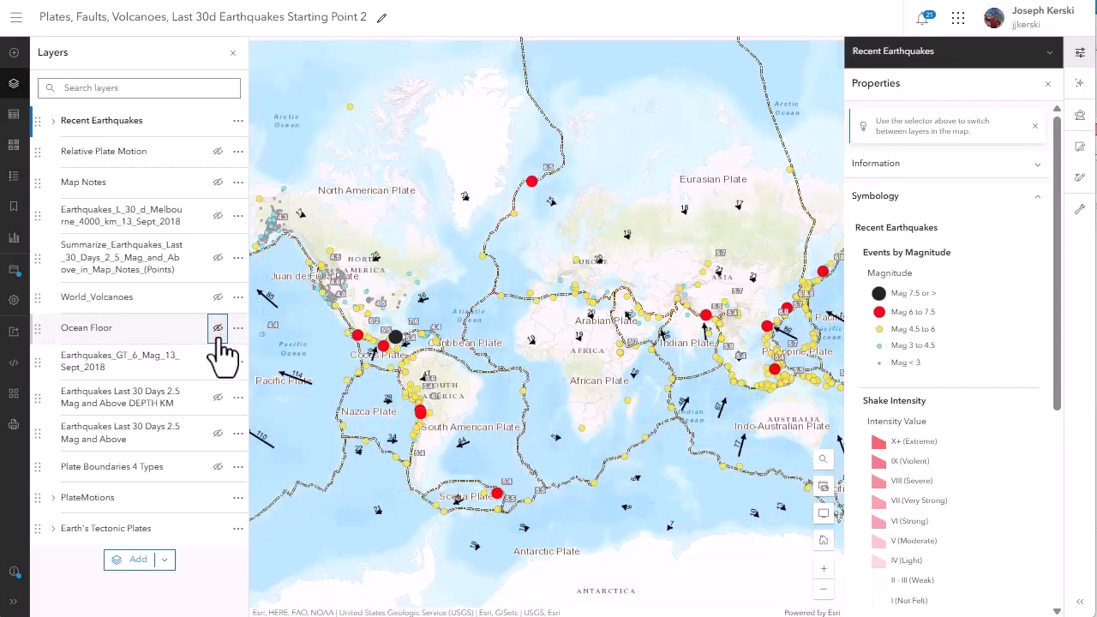
# Start a Join Features analysis with the Living Atlas layer WOR_Country from World Country Boundary as target, adding it to the map.
pyautogui.click(1079, 118)
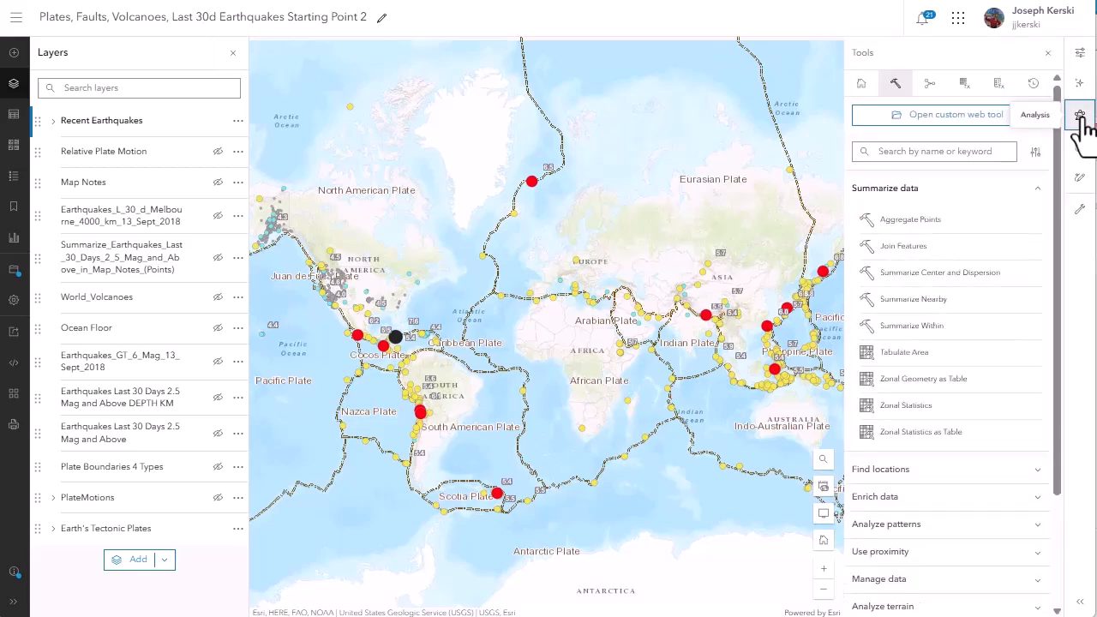
pyautogui.click(932, 160)
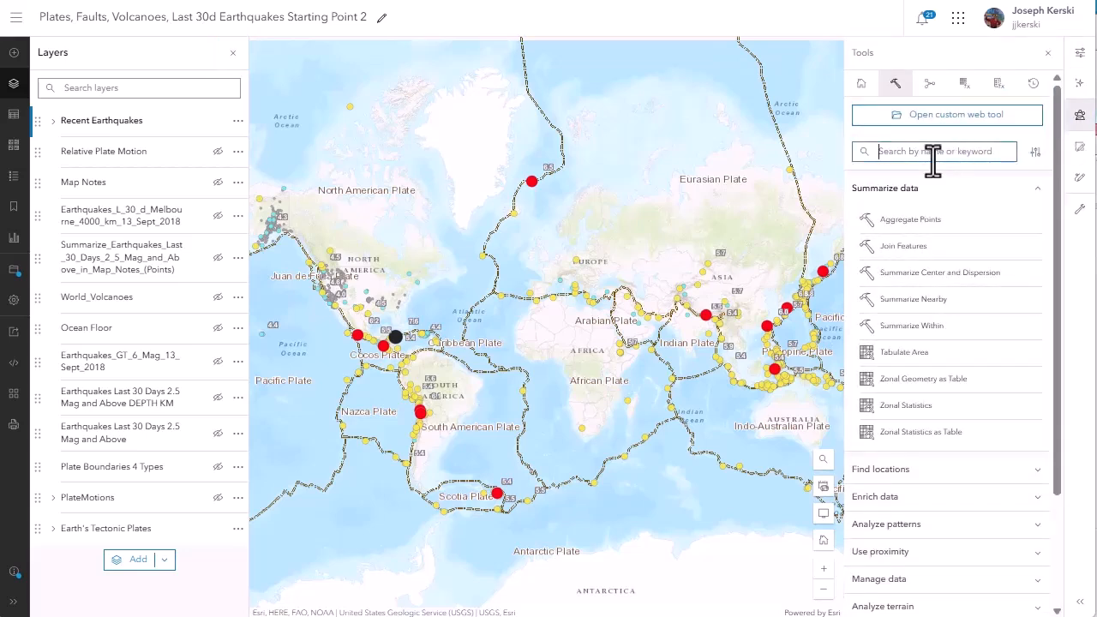
pyautogui.click(920, 250)
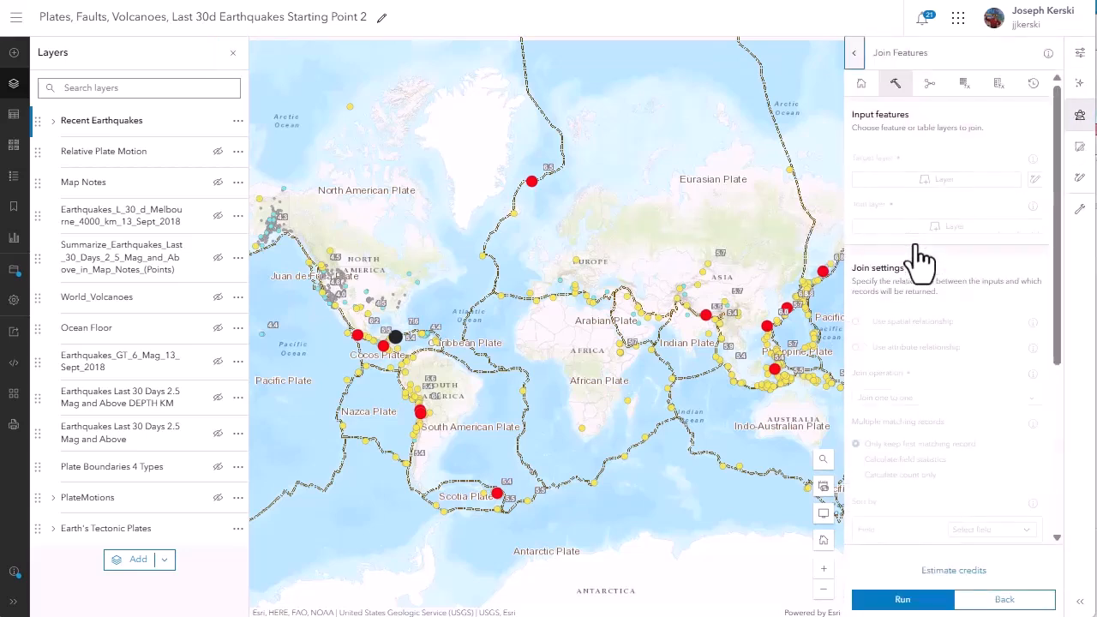
pyautogui.click(927, 182)
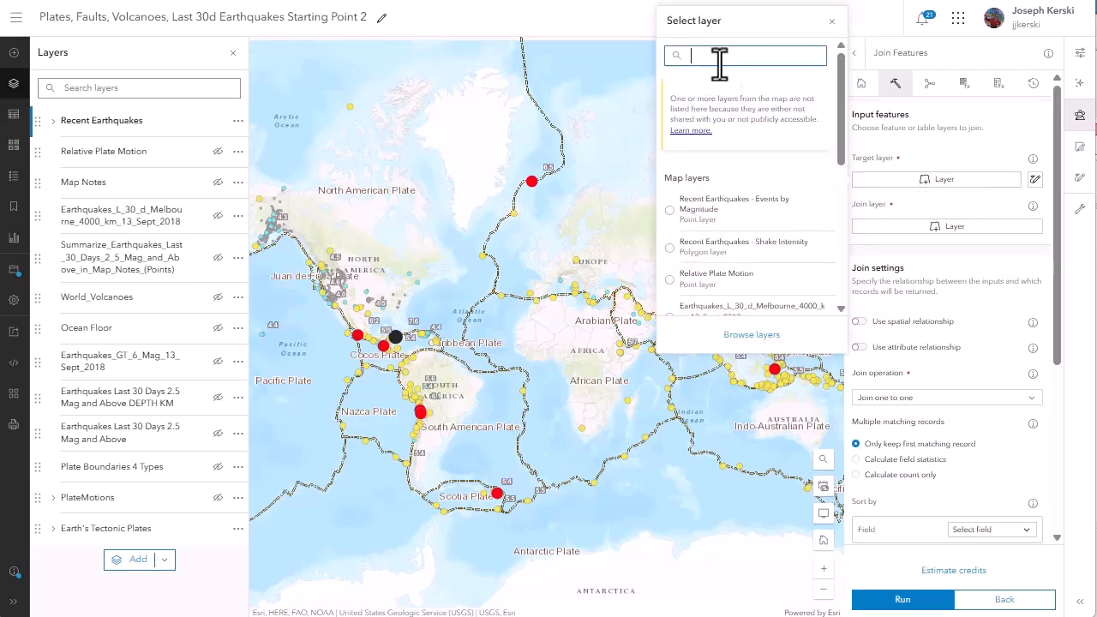
pyautogui.click(749, 336)
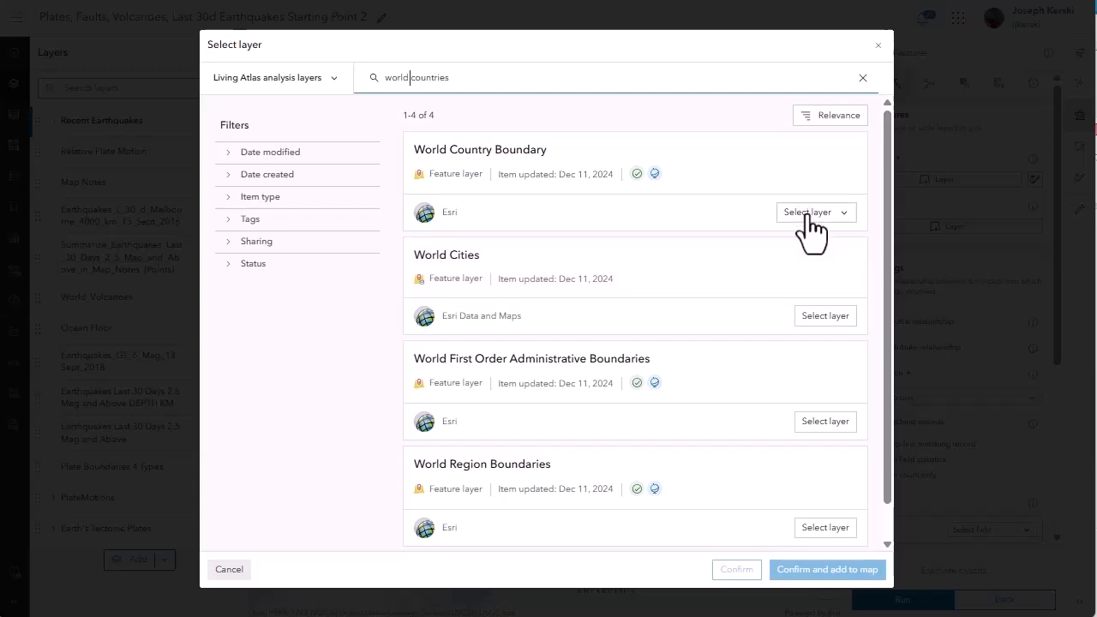
pyautogui.click(807, 214)
pyautogui.click(743, 234)
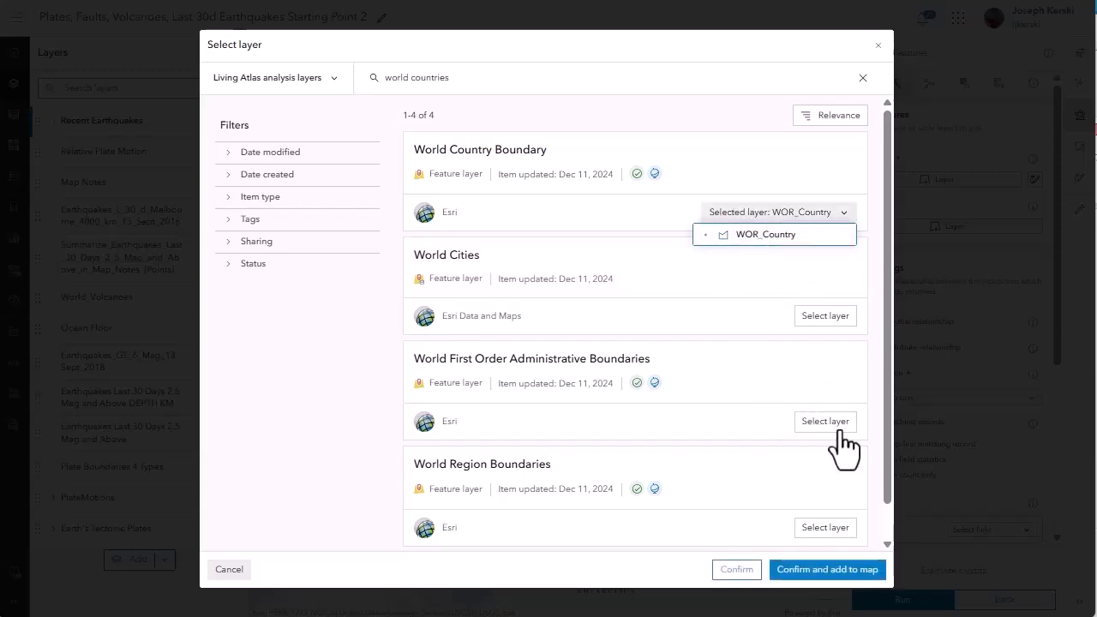
pyautogui.click(828, 569)
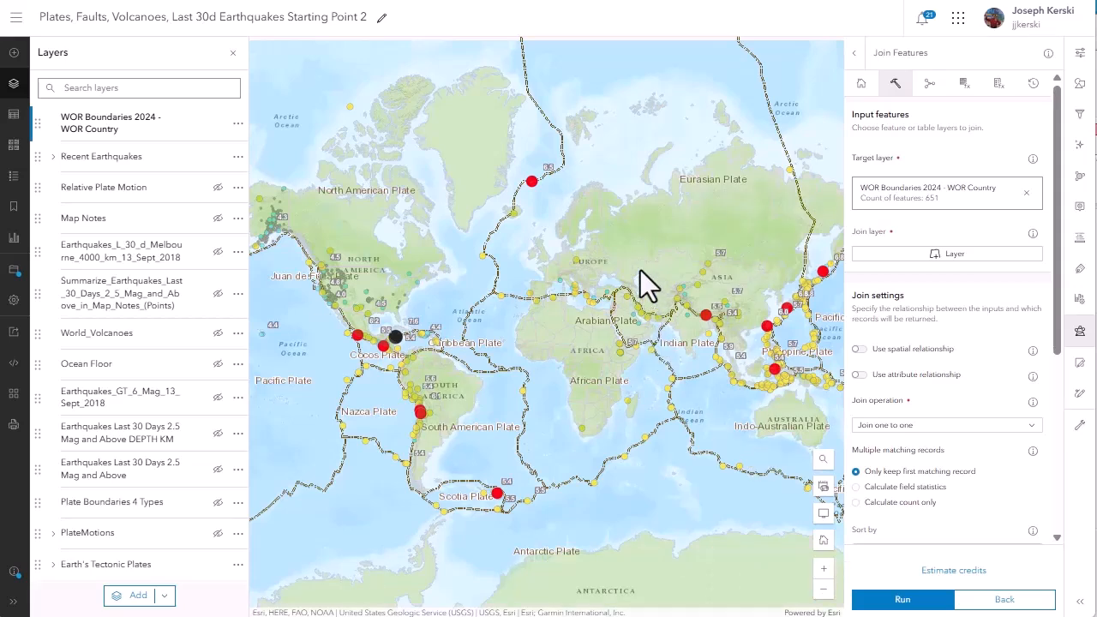
# Set Recent Earthquakes - Events by Magnitude as the join layer and use the Intersects spatial relationship.
pyautogui.click(955, 257)
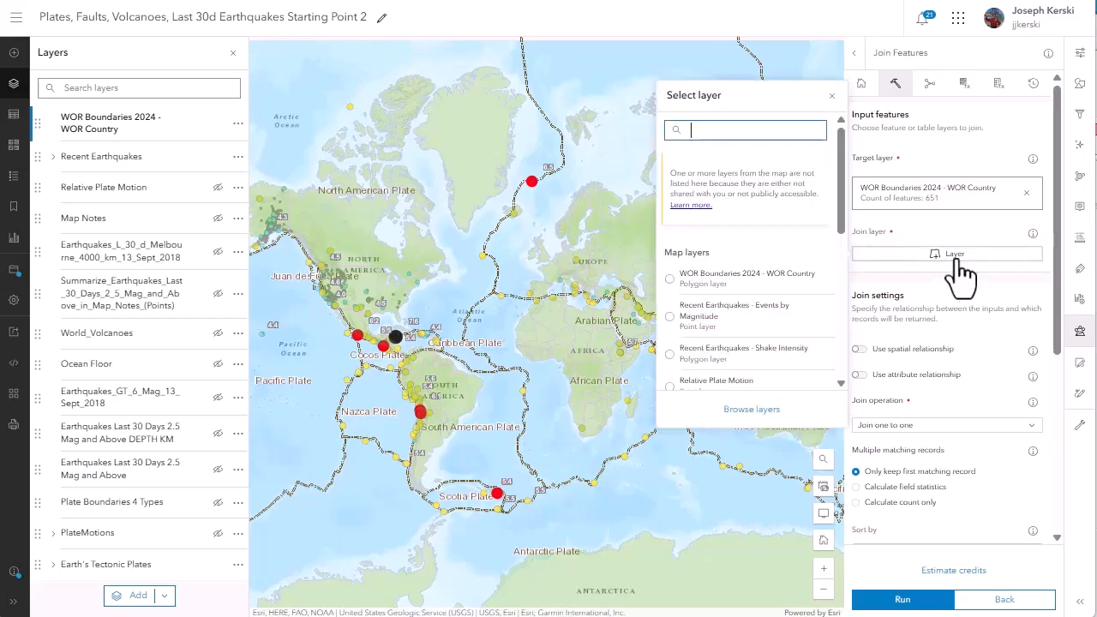
pyautogui.click(731, 319)
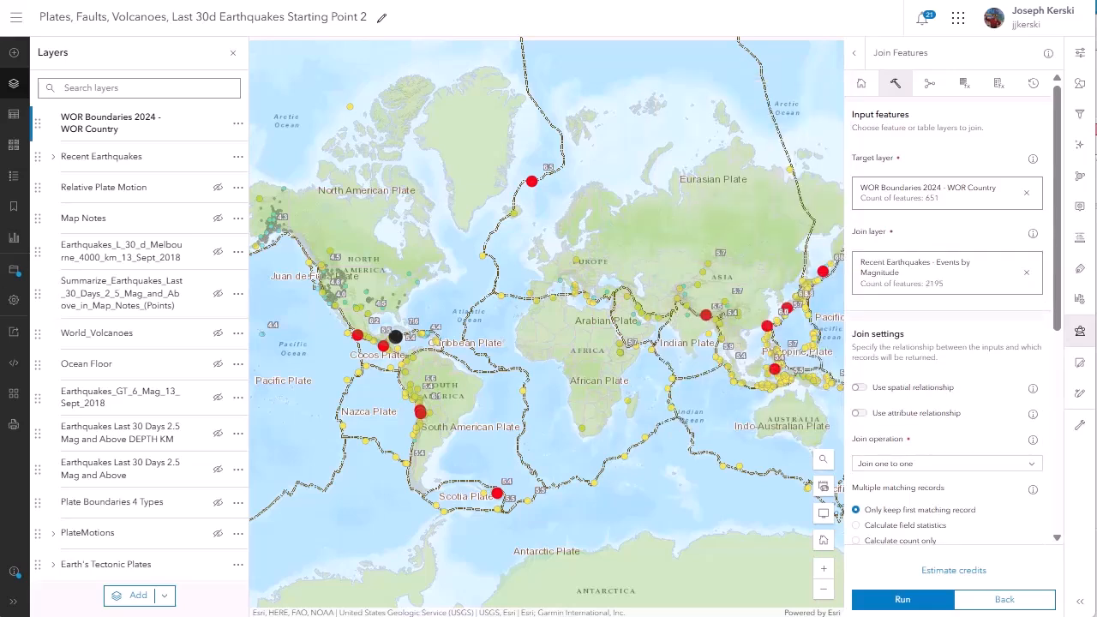
pyautogui.click(858, 387)
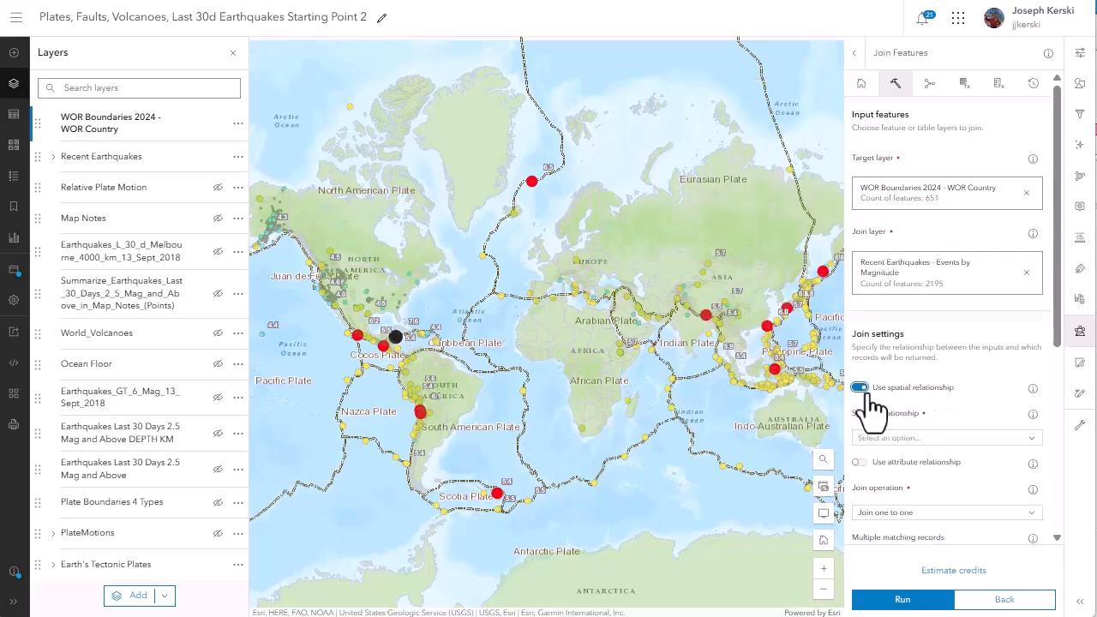
pyautogui.click(1028, 439)
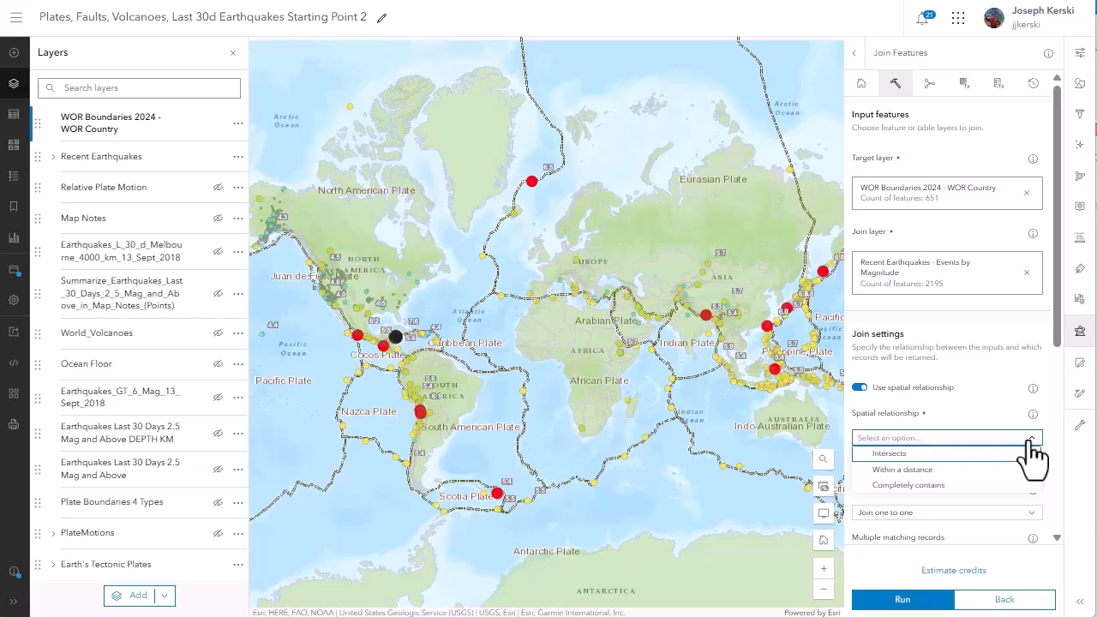
pyautogui.click(1011, 453)
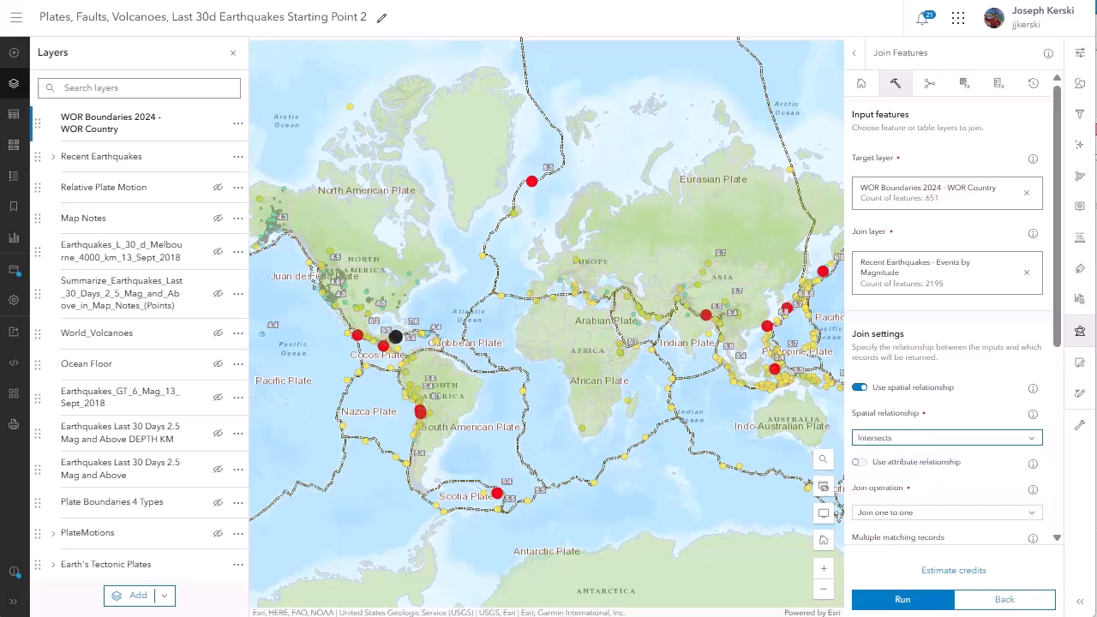
# Check the join type description, name the output earthquakes_by_country_spatial_join_AAG, and estimate credits for running the join.
pyautogui.scroll(-2, 946, 326)
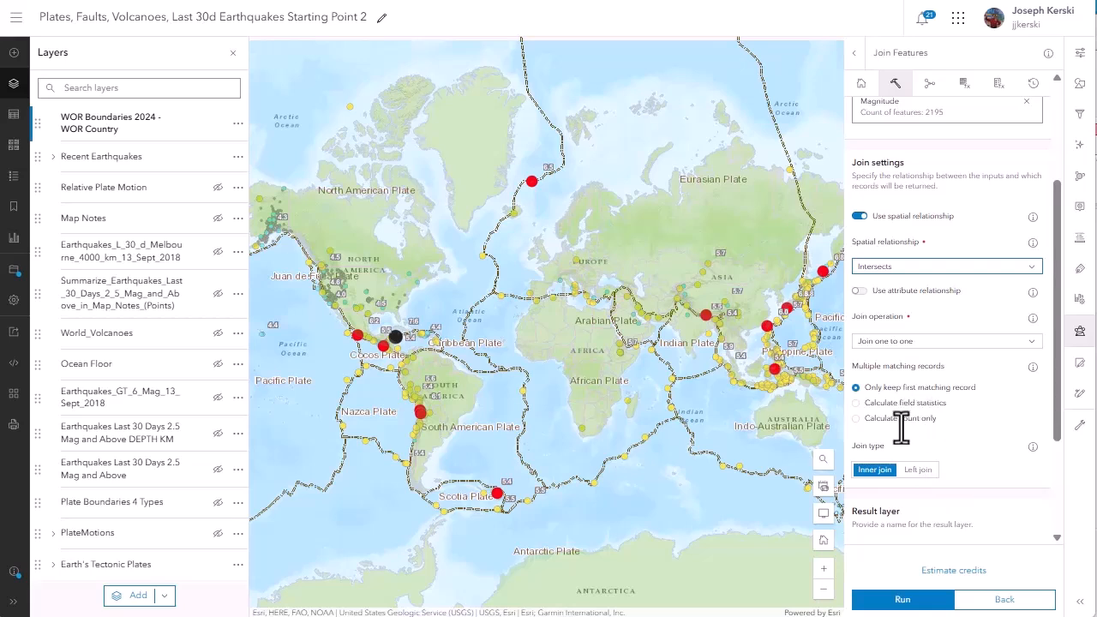
pyautogui.click(1032, 446)
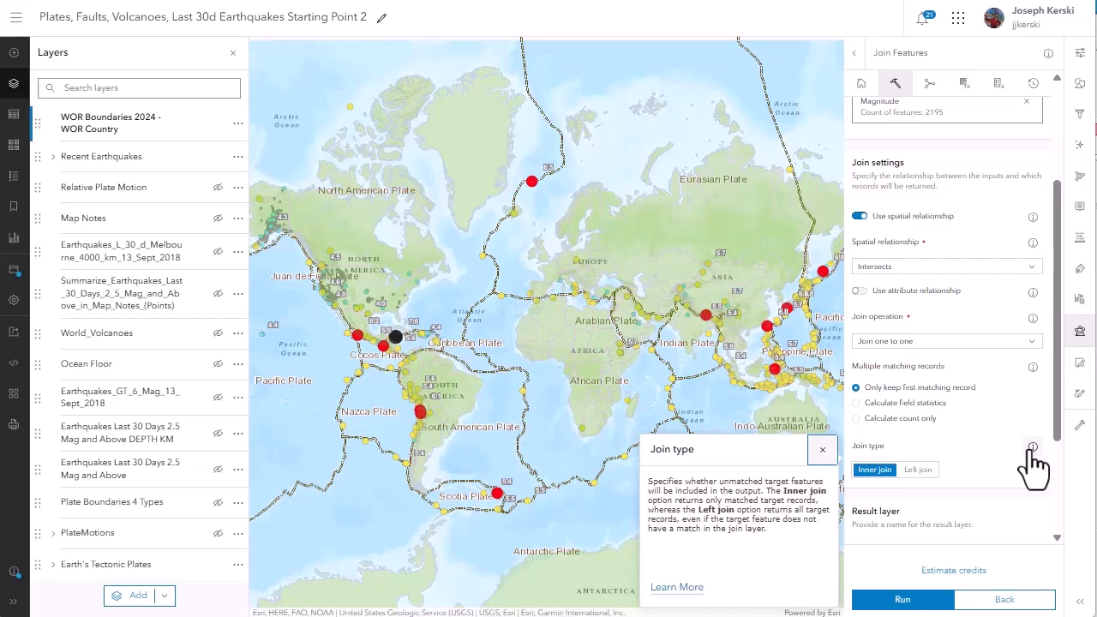
pyautogui.scroll(-1, 1032, 463)
pyautogui.click(957, 492)
pyautogui.write('AA')
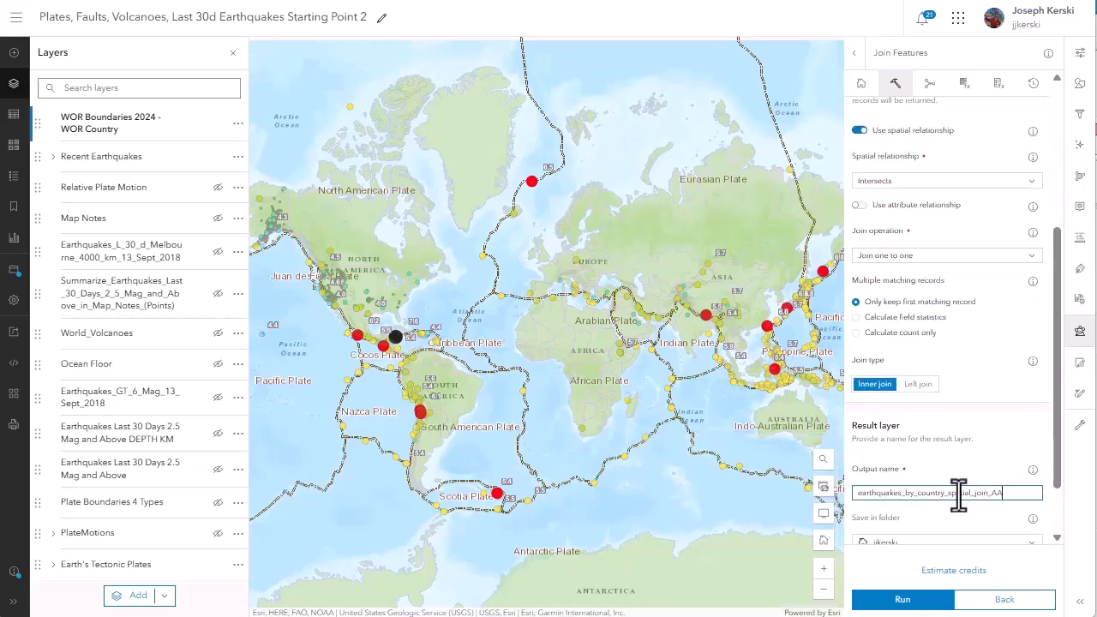
pyautogui.write('G')
pyautogui.scroll(-1, 968, 493)
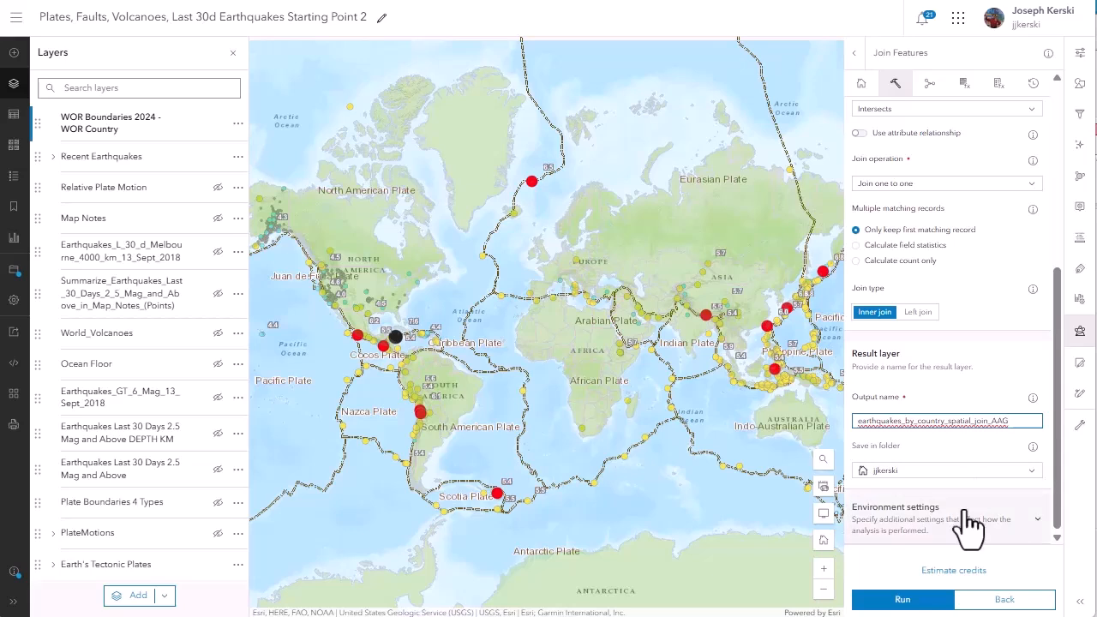
pyautogui.click(959, 572)
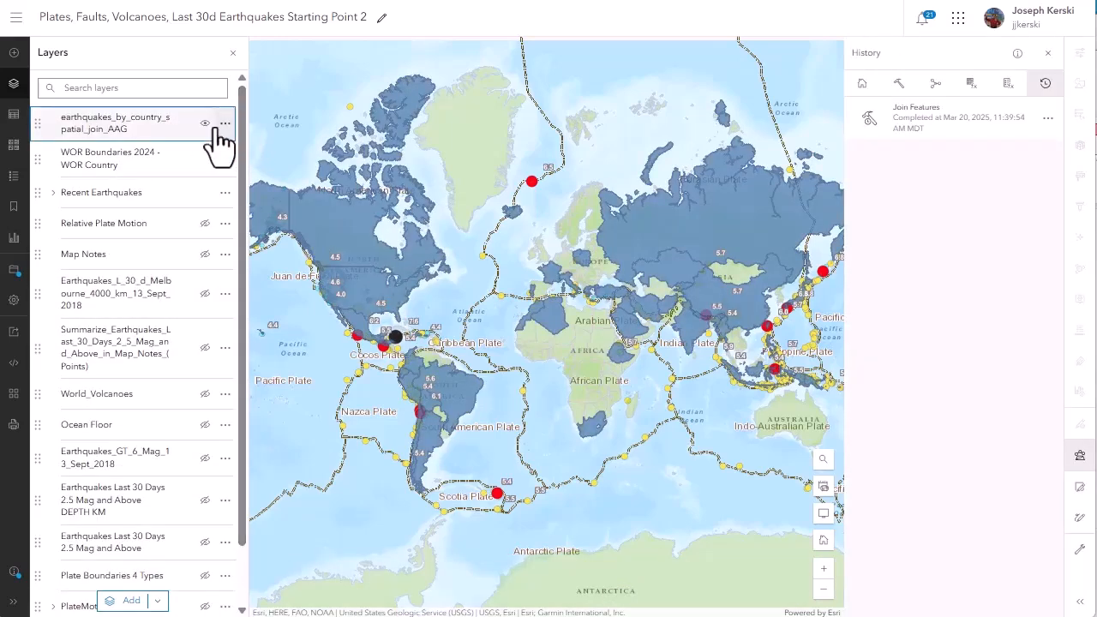
# Examine the records and fields in the attribute table of the Events by Magnitude sublayer under Recent Earthquakes.
pyautogui.click(53, 192)
pyautogui.click(224, 223)
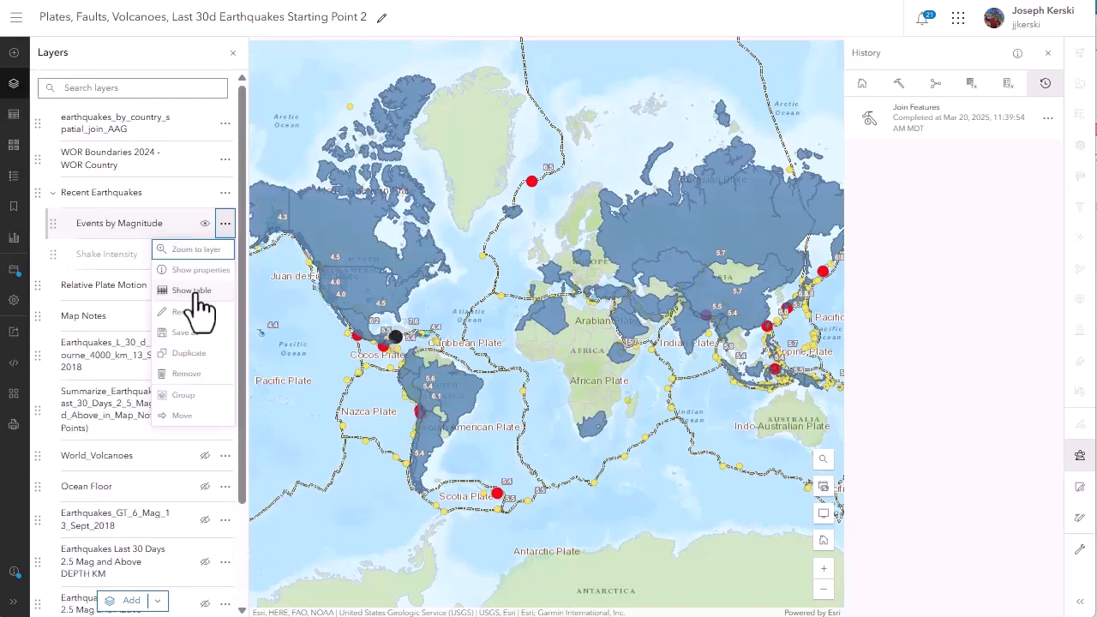
pyautogui.click(196, 293)
pyautogui.scroll(-3, 413, 477)
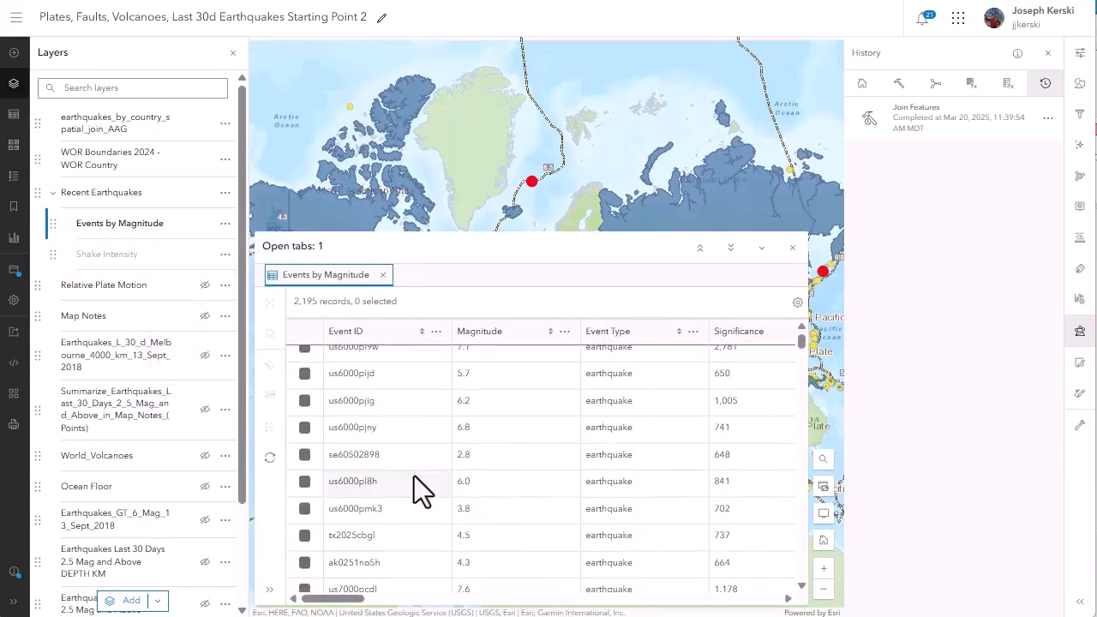
pyautogui.moveTo(348, 602); pyautogui.dragTo(741, 614)
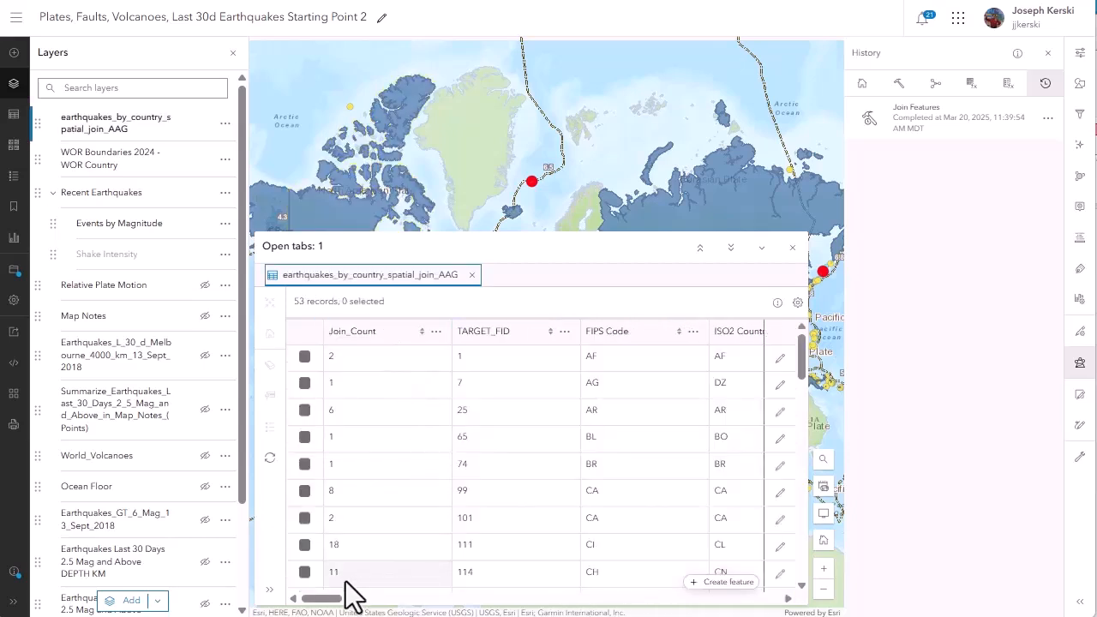
pyautogui.moveTo(321, 598)
pyautogui.mouseDown()
pyautogui.moveTo(404, 613)
pyautogui.moveTo(304, 610)
pyautogui.mouseUp()
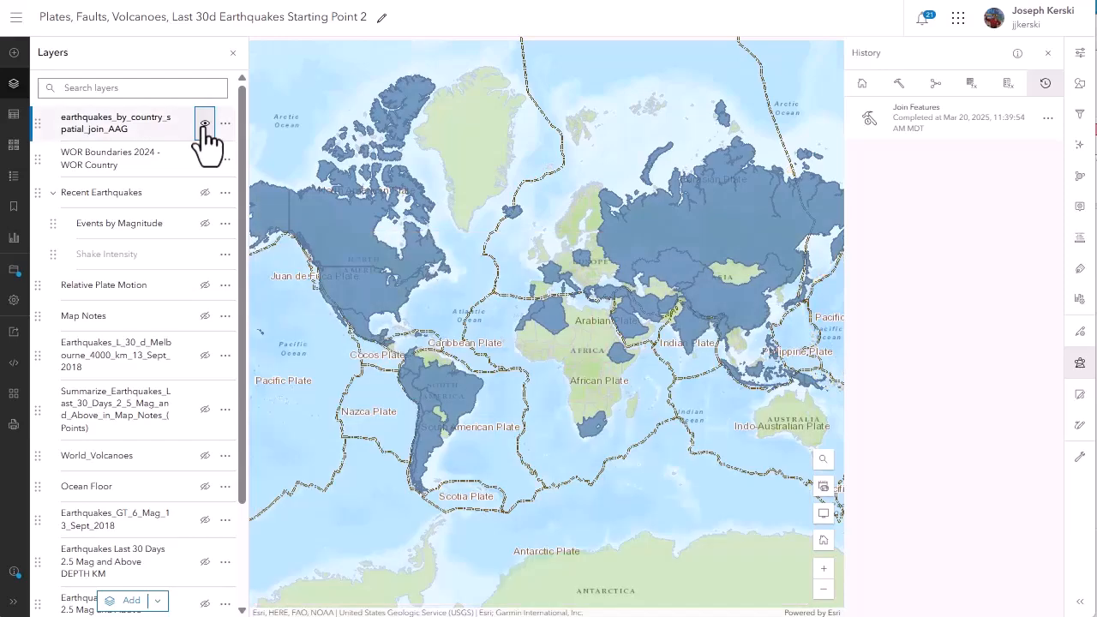
# Switch the earthquakes_by_country_spatial_join_AAG layer off and on to compare it with the underlying country boundaries.
pyautogui.click(205, 126)
pyautogui.click(204, 126)
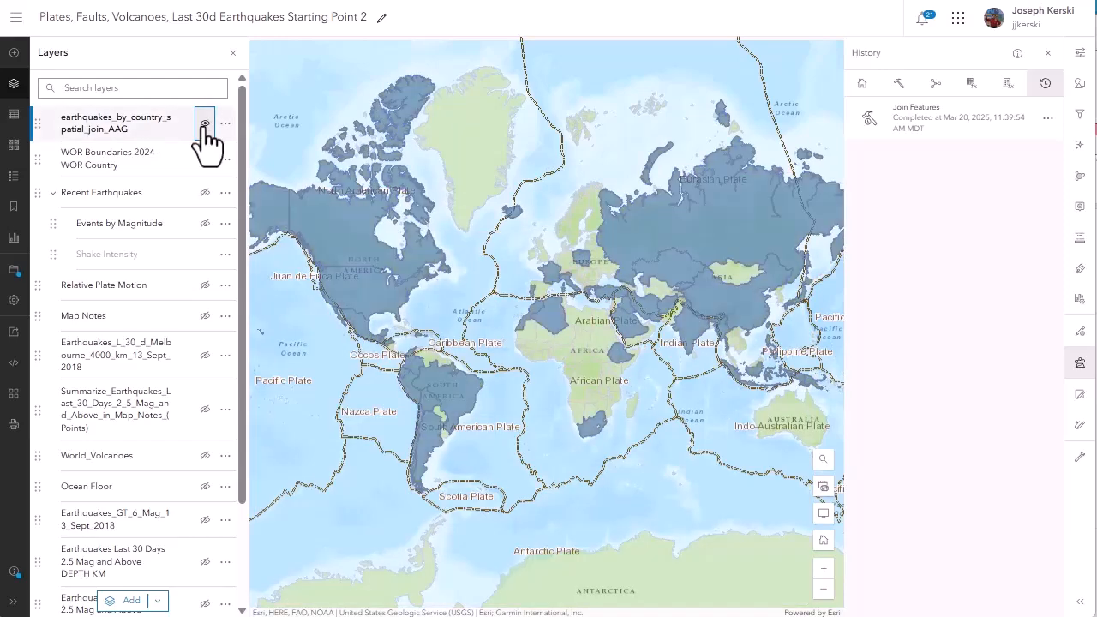
pyautogui.click(205, 126)
pyautogui.click(205, 126)
# Style the earthquakes_by_country_spatial_join_AAG layer by its Join_Count field with a Counts and Amounts style.
pyautogui.click(1080, 83)
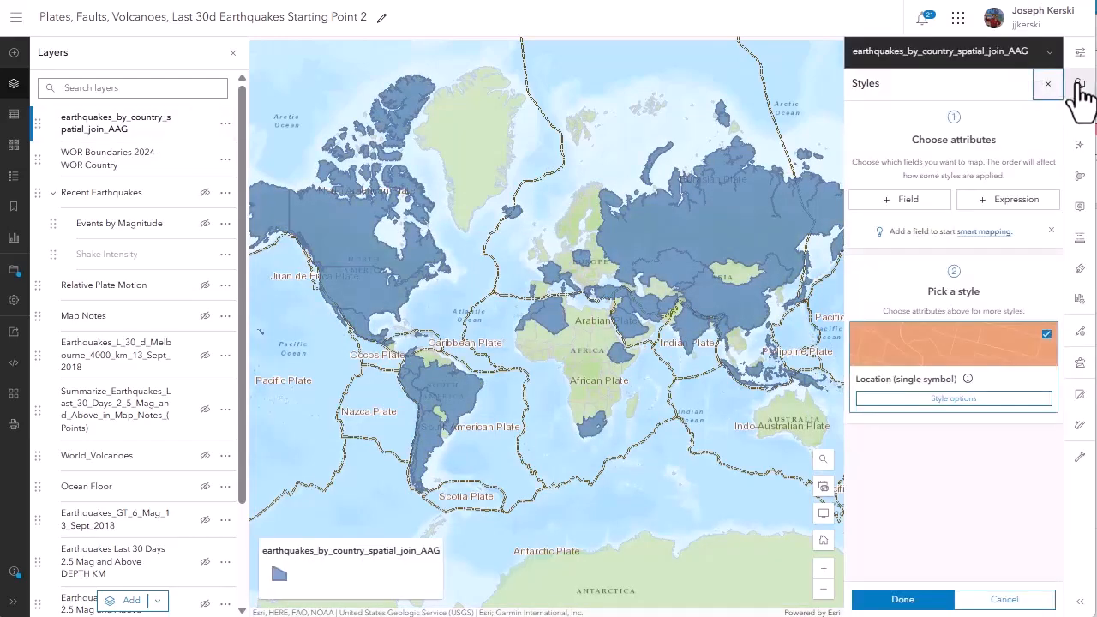
pyautogui.click(888, 210)
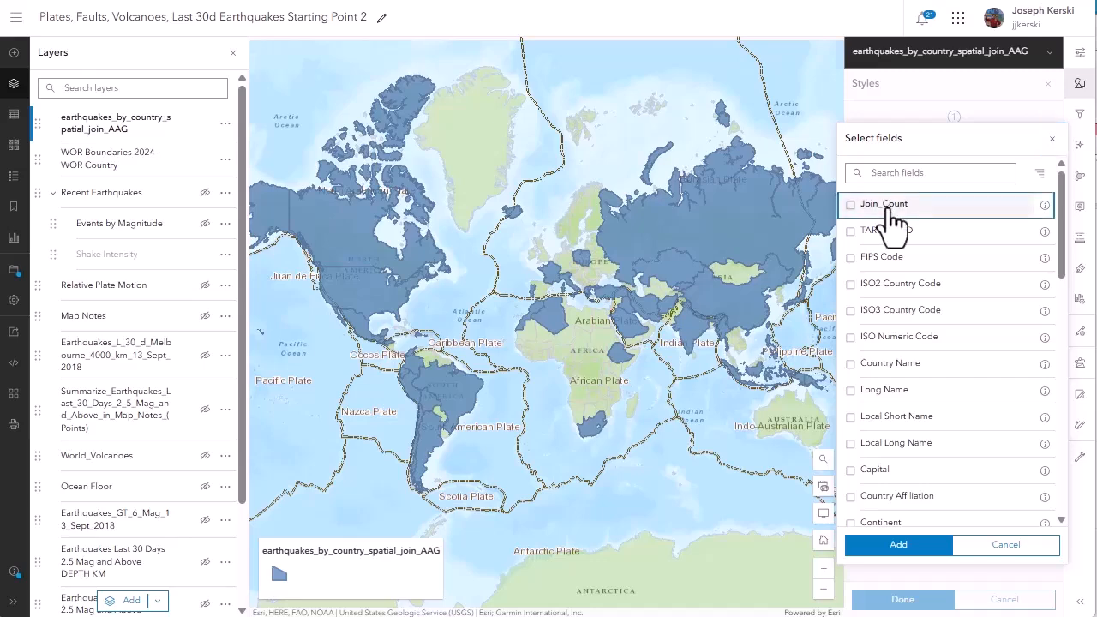
pyautogui.click(887, 206)
pyautogui.click(919, 548)
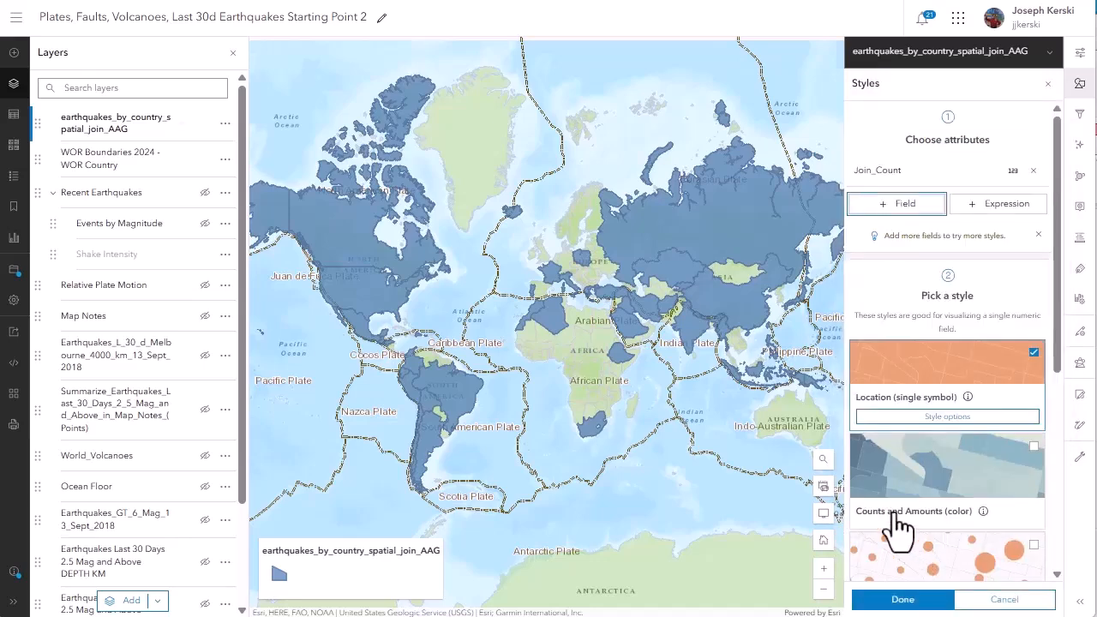
pyautogui.click(891, 518)
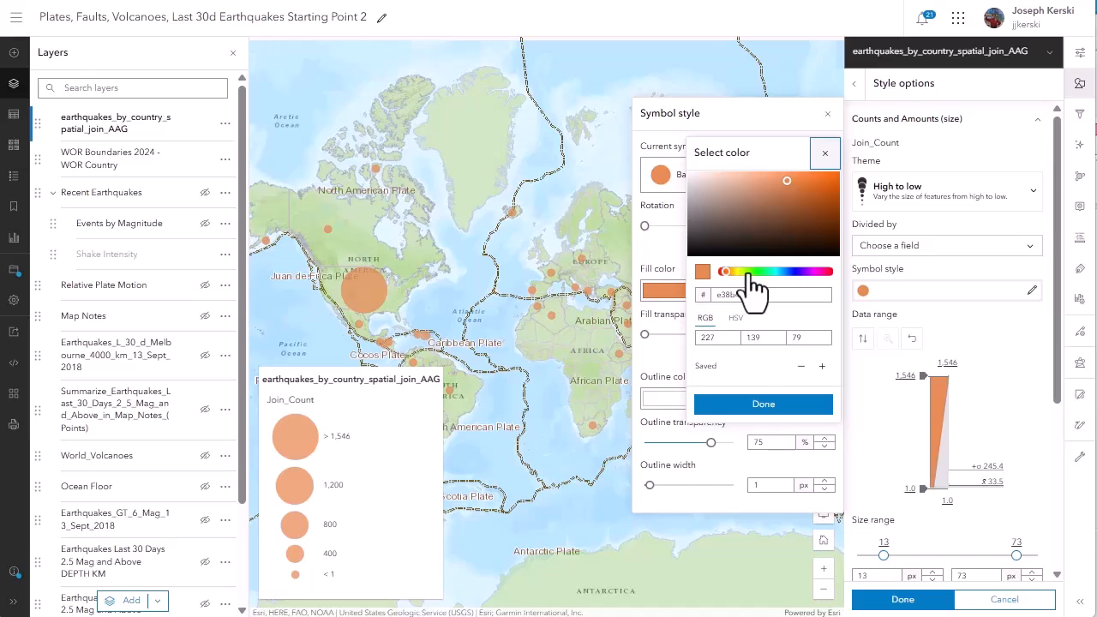
# Try a brown fill for the Join_Count circles and compare classification methods such as equal interval and standard deviation.
pyautogui.click(792, 218)
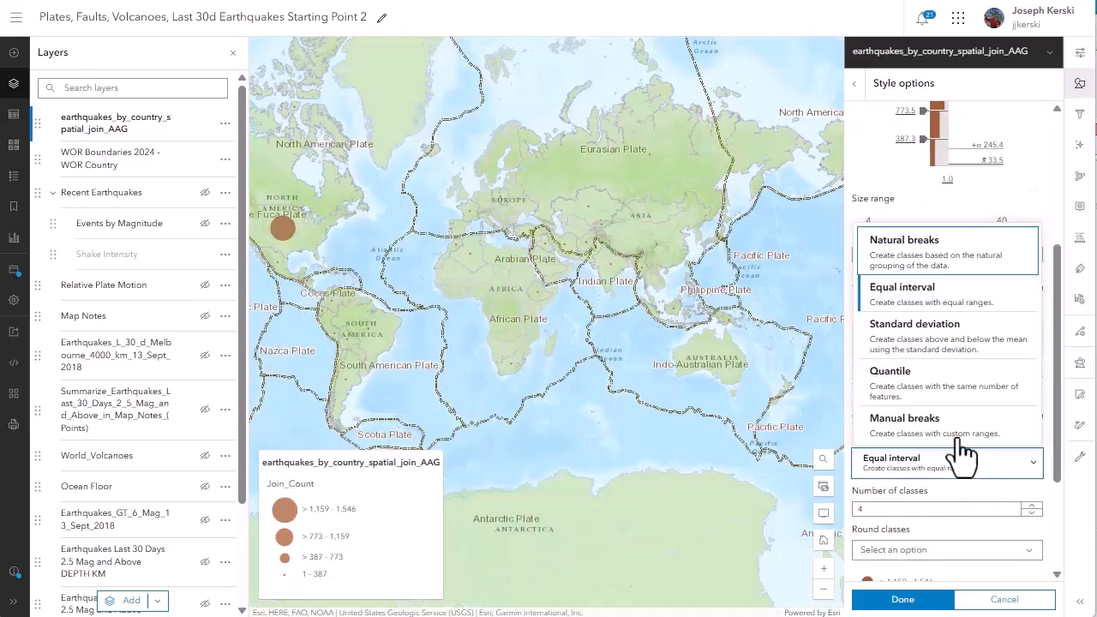
pyautogui.click(942, 386)
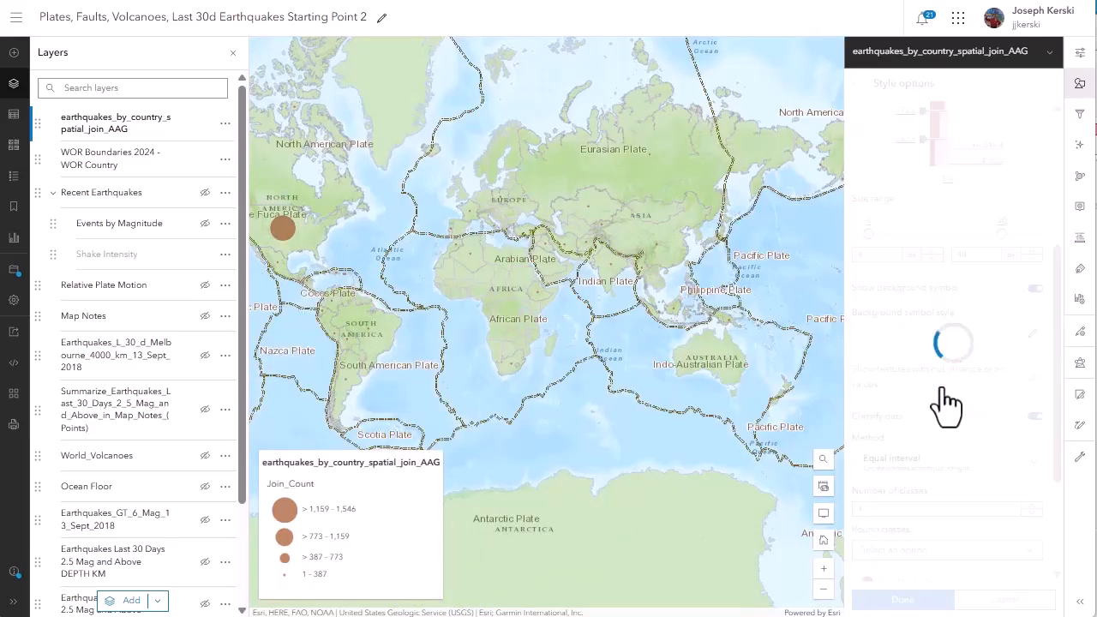
pyautogui.moveTo(534, 340); pyautogui.dragTo(712, 325)
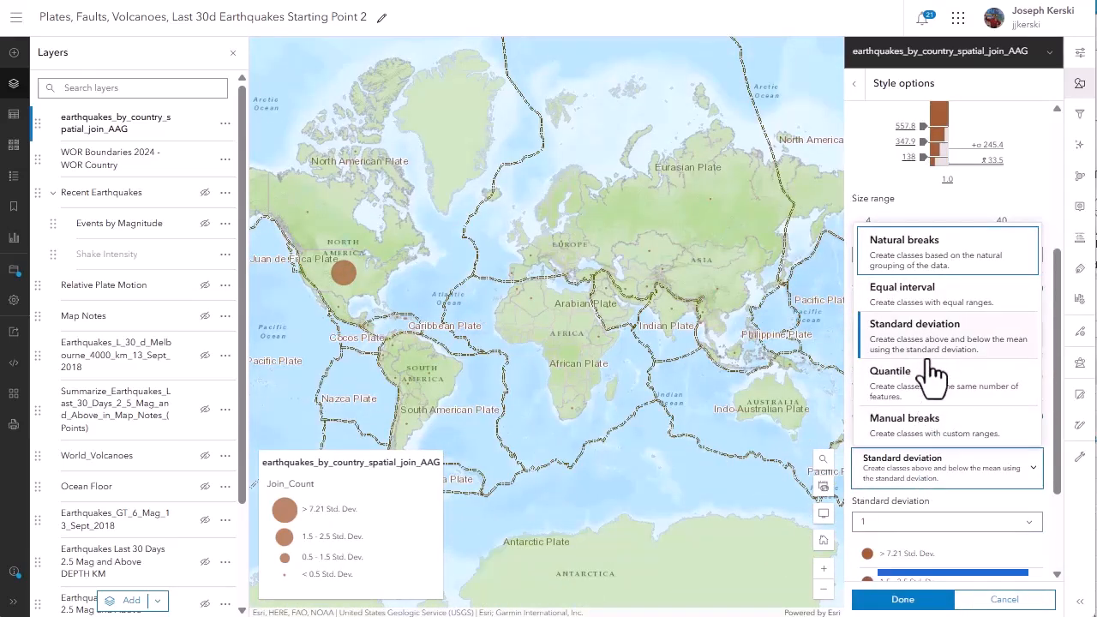
pyautogui.click(924, 421)
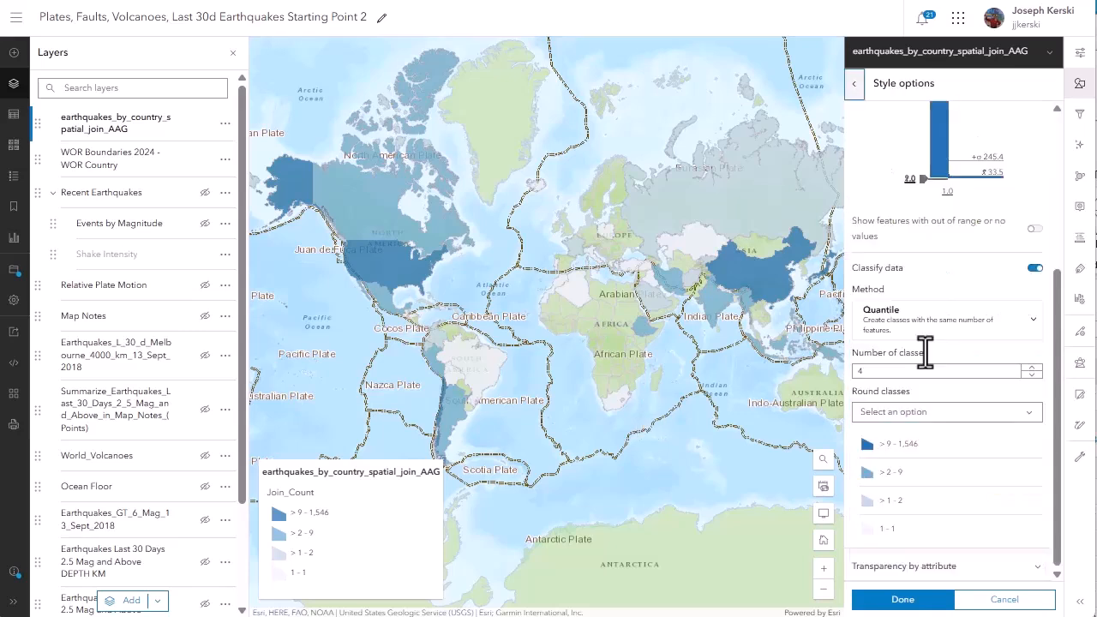
# Show features with out-of-range or no values in the quantile style and restyle the Other symbol.
pyautogui.click(1035, 229)
pyautogui.click(970, 283)
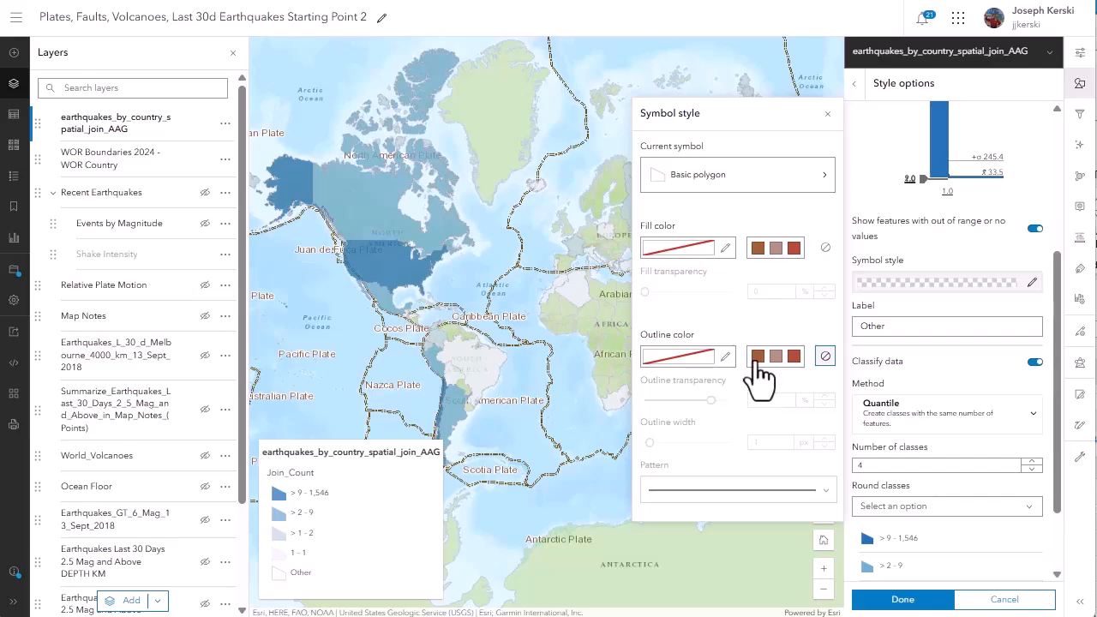
pyautogui.click(757, 357)
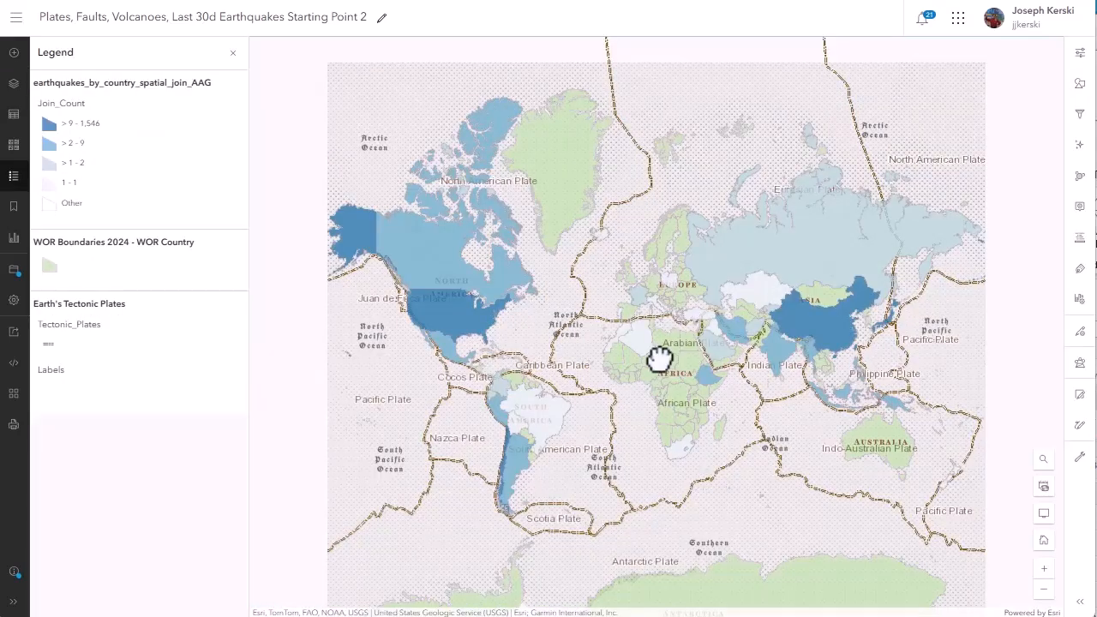
# Word the layer's pop-up title as "In {NAME} number of earthquakes is" plus the count, testing it on Canada and the United States.
pyautogui.click(443, 320)
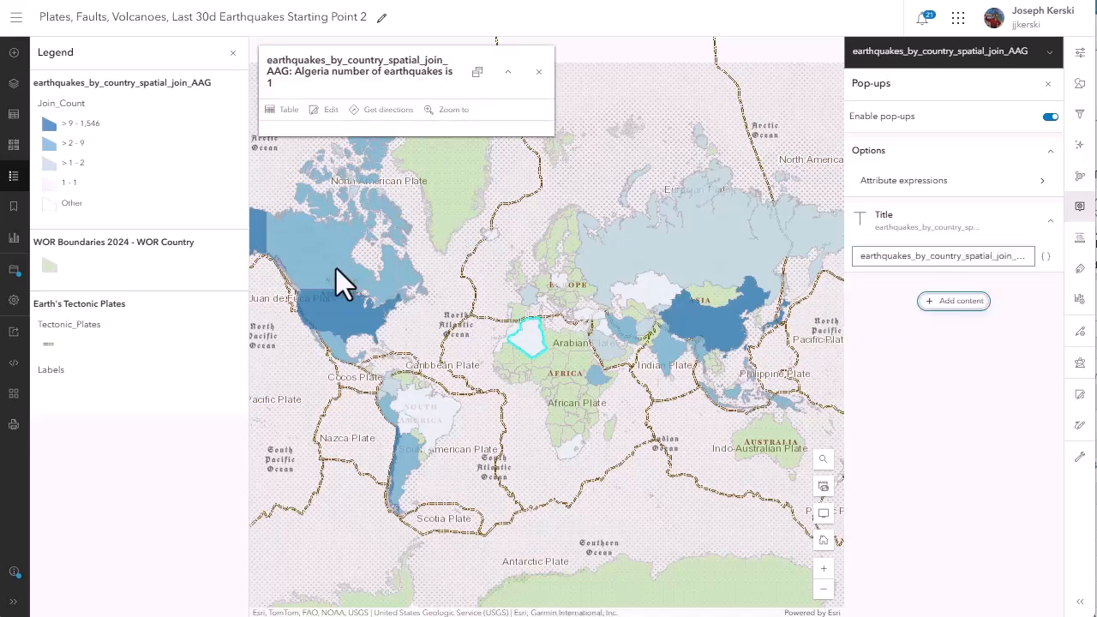
pyautogui.click(331, 266)
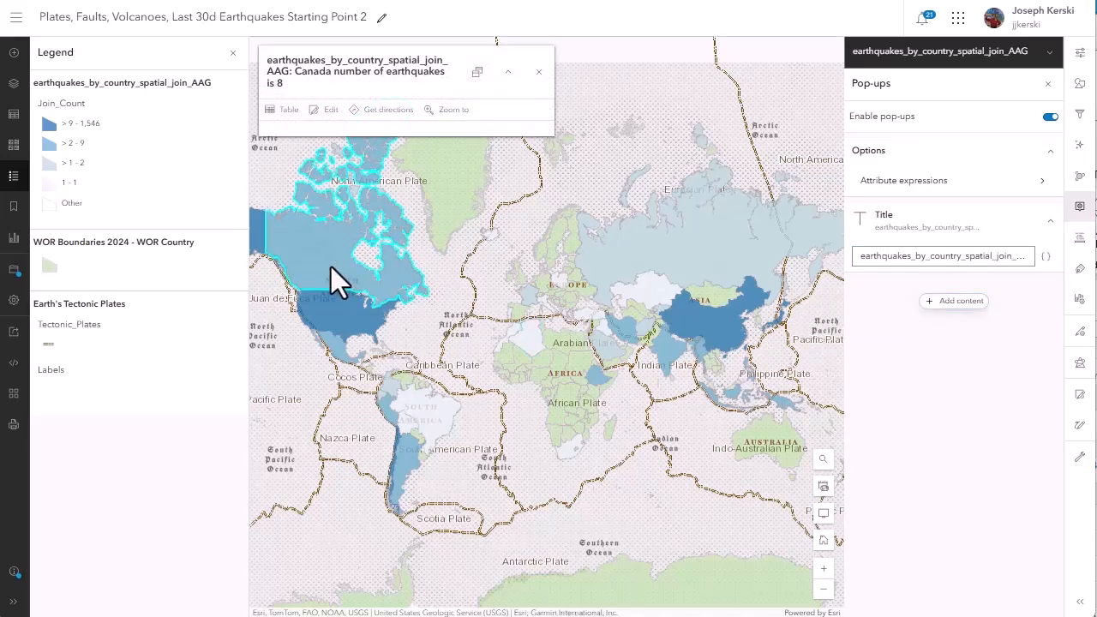
pyautogui.click(340, 304)
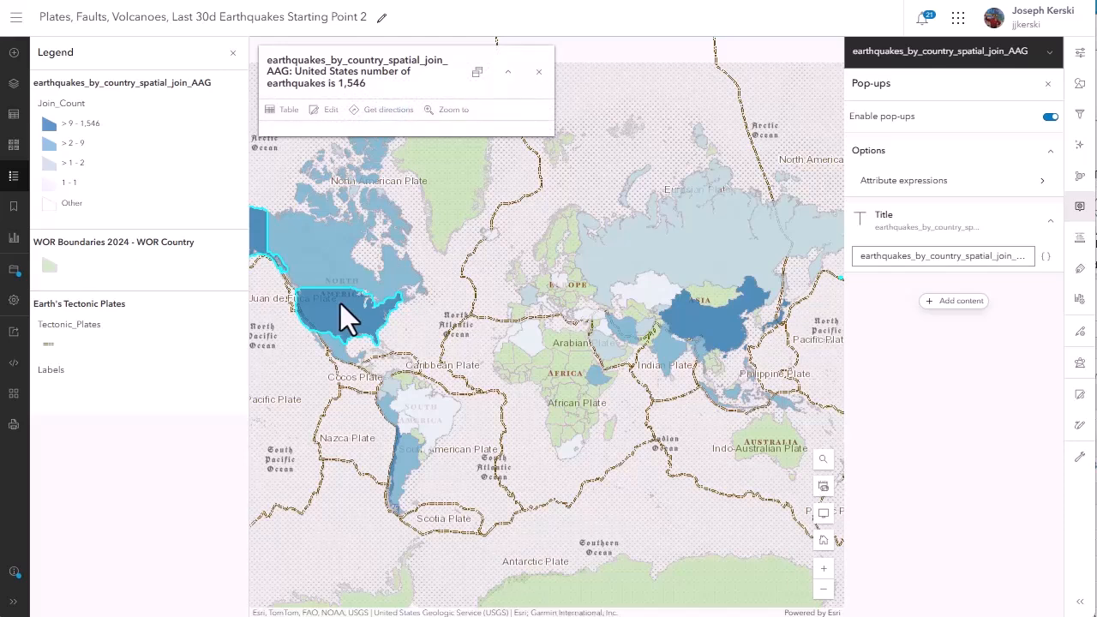
pyautogui.click(927, 261)
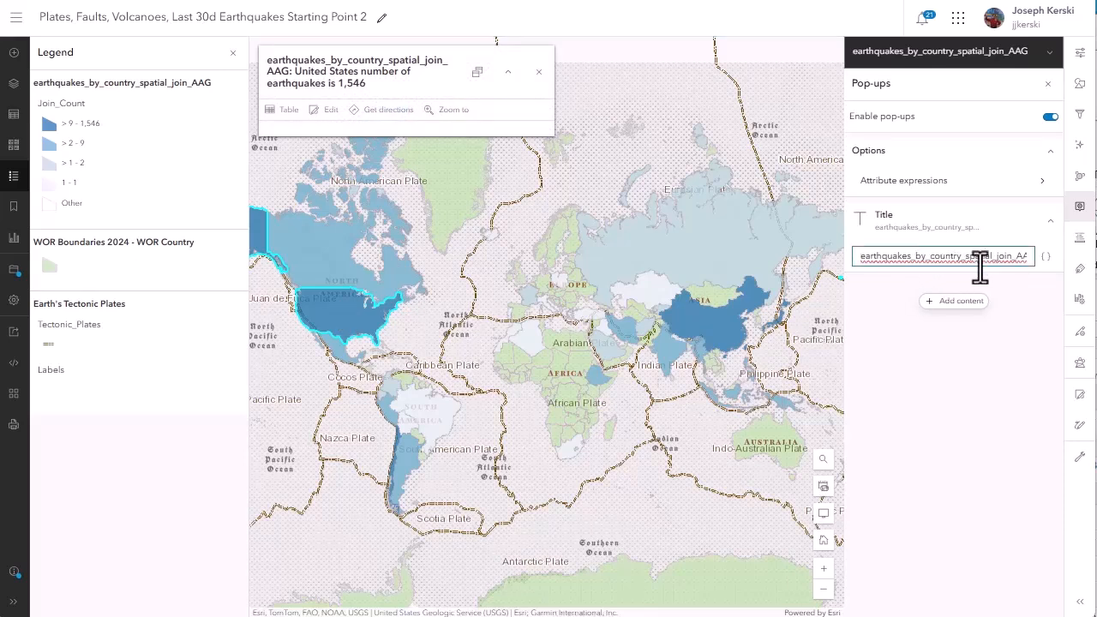
# Check the earthquake count pop-ups for the Russian Federation, France, China, Papua New Guinea and Japan.
pyautogui.click(636, 274)
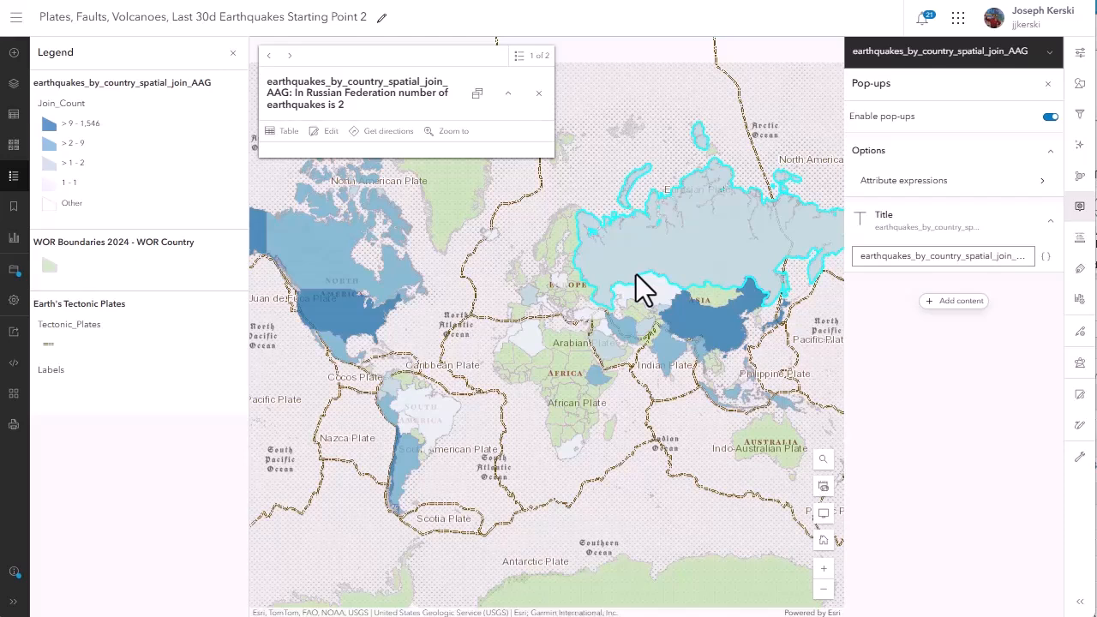
pyautogui.press('Escape')
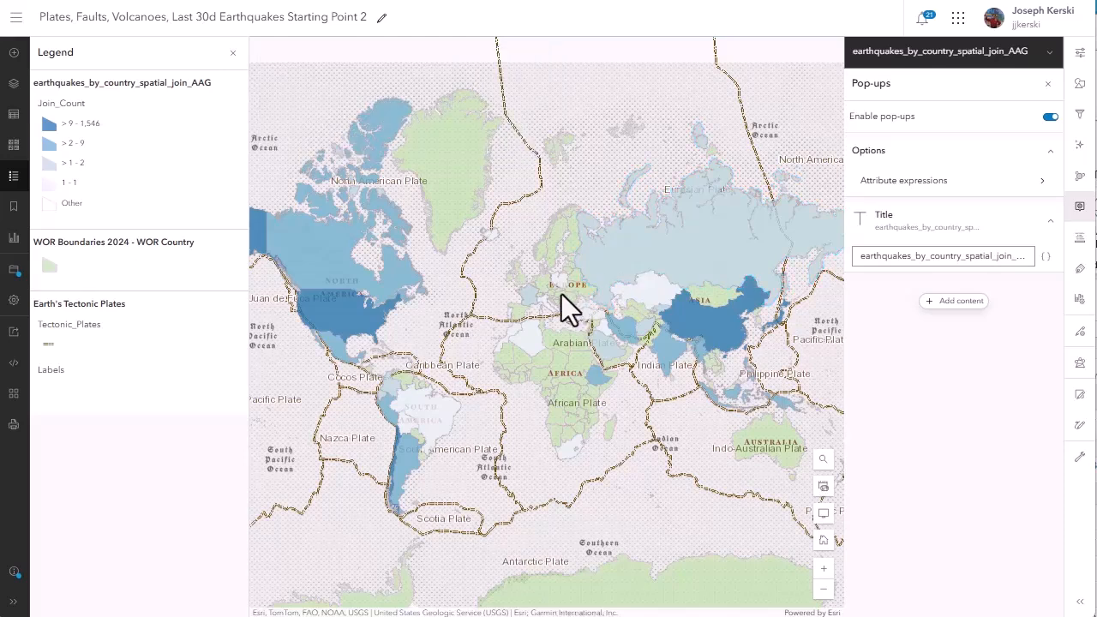
pyautogui.click(530, 300)
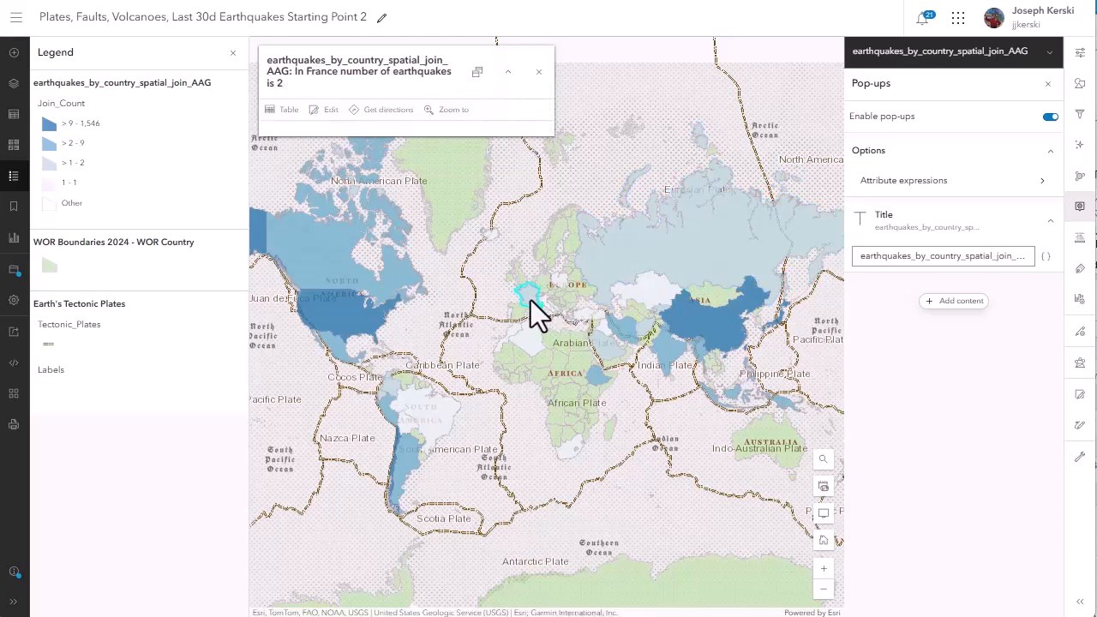
pyautogui.click(733, 334)
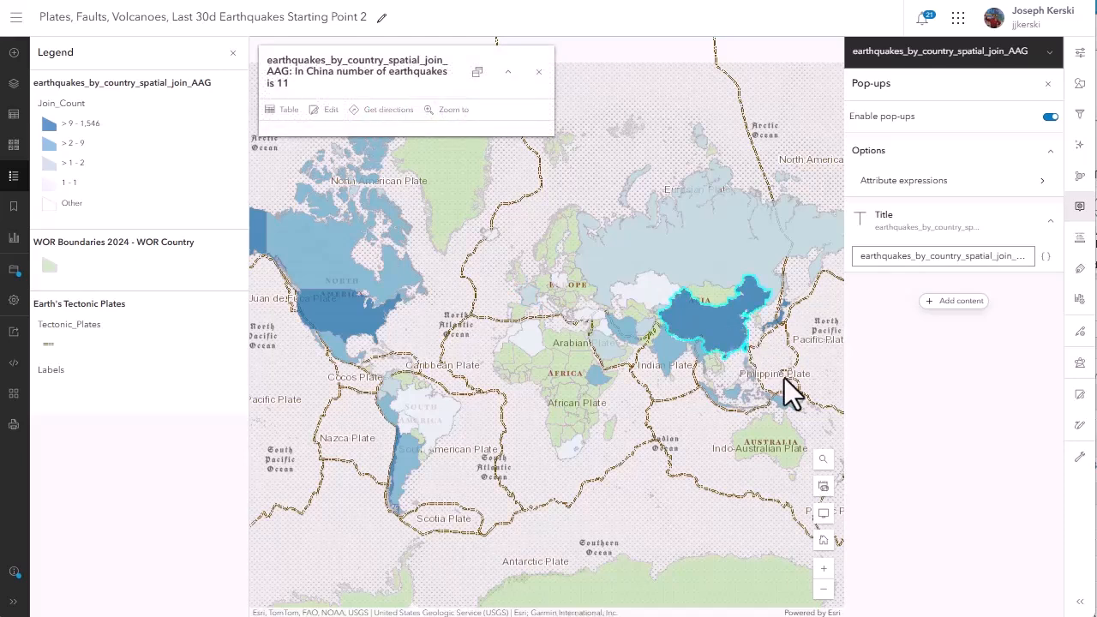
pyautogui.click(785, 402)
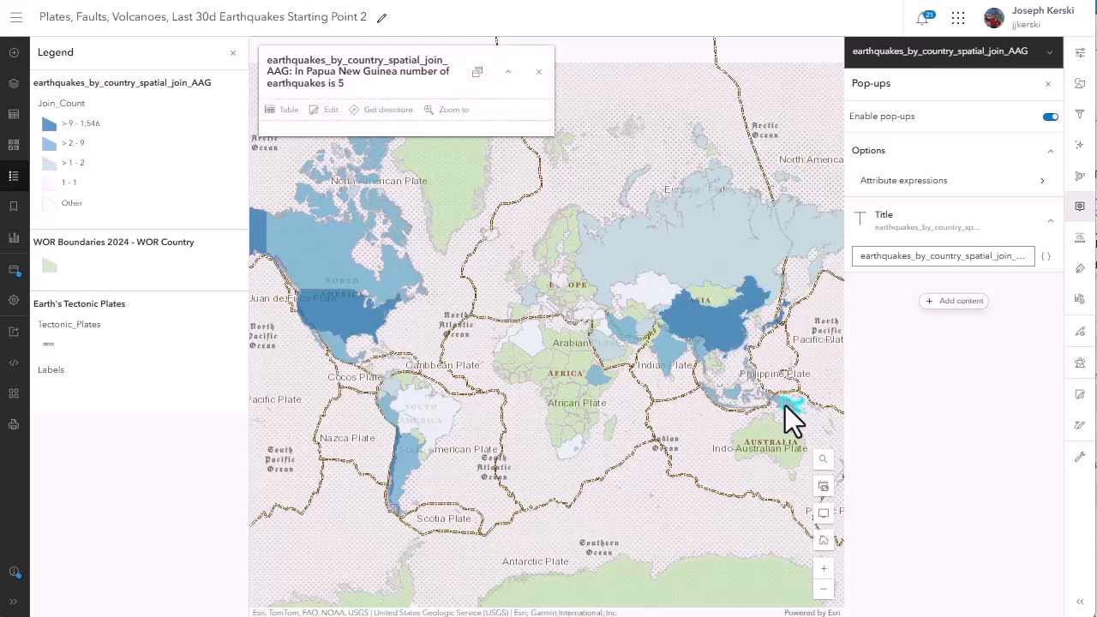
pyautogui.moveTo(785, 405); pyautogui.dragTo(612, 372)
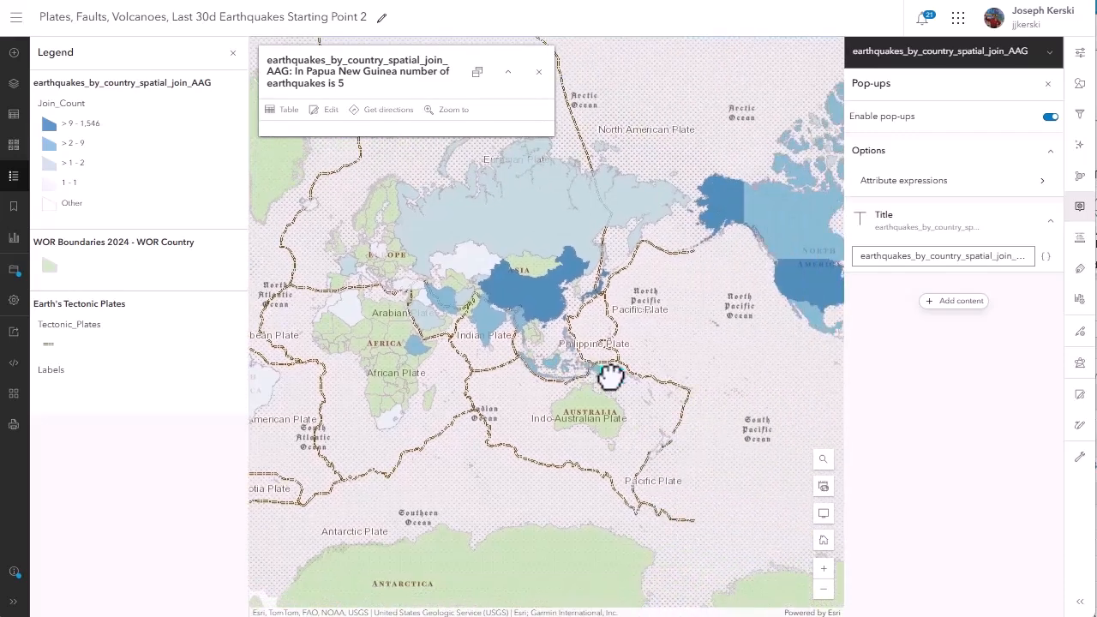
pyautogui.click(602, 286)
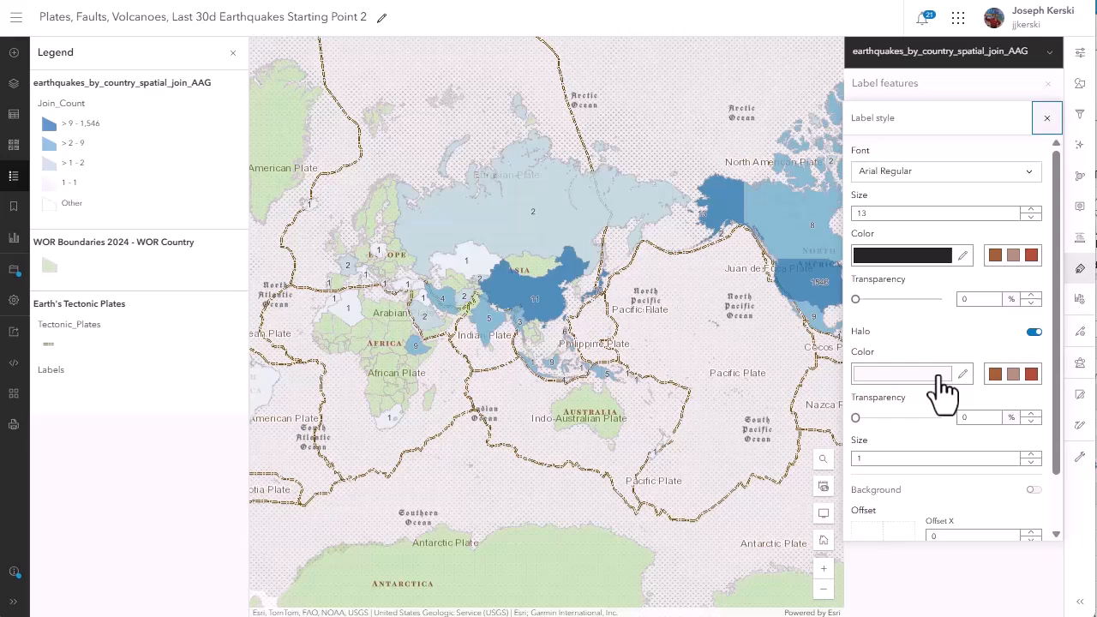
# Label the joined countries with their earthquake counts and change the label text and halo colors.
pyautogui.click(934, 375)
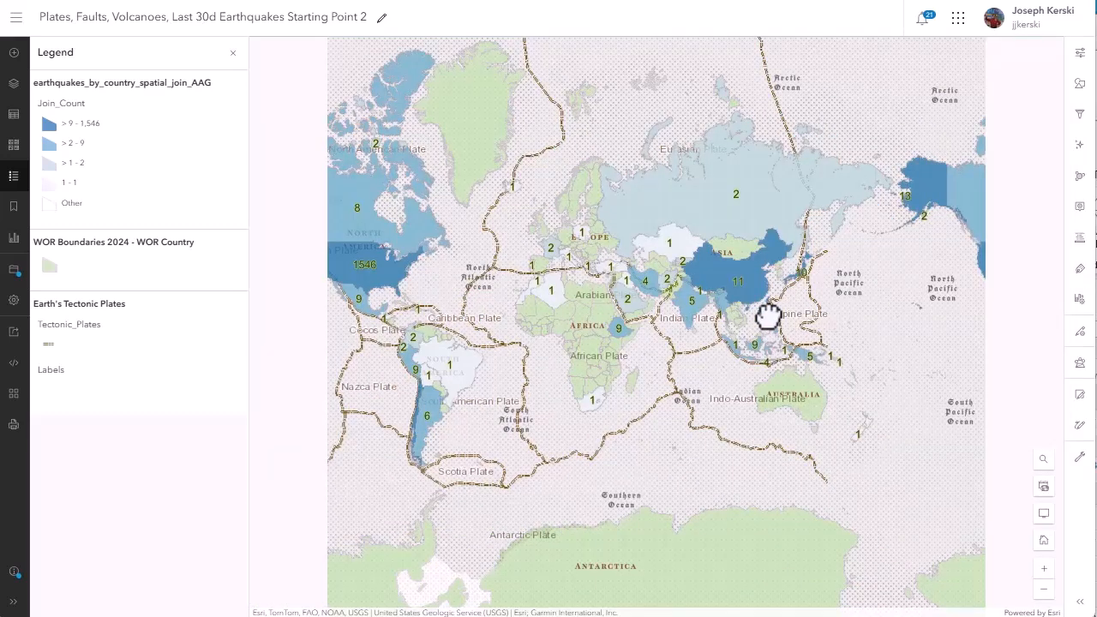
pyautogui.moveTo(766, 314); pyautogui.dragTo(583, 317)
pyautogui.moveTo(752, 354); pyautogui.dragTo(645, 367)
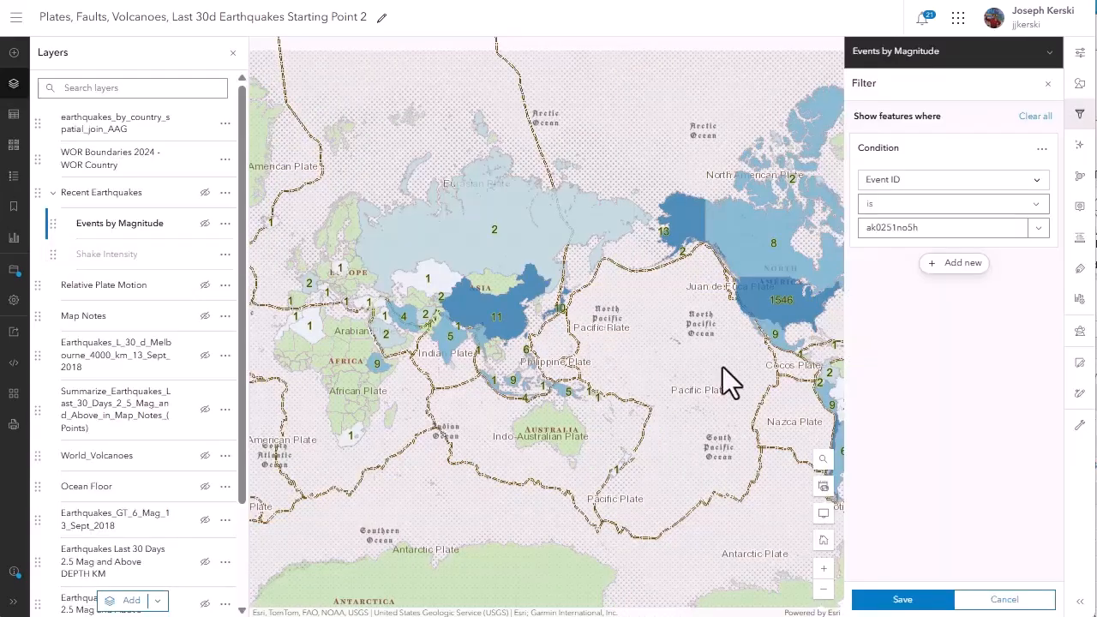
# Filter the Events by Magnitude sublayer to features where Magnitude is at least 4.
pyautogui.click(918, 179)
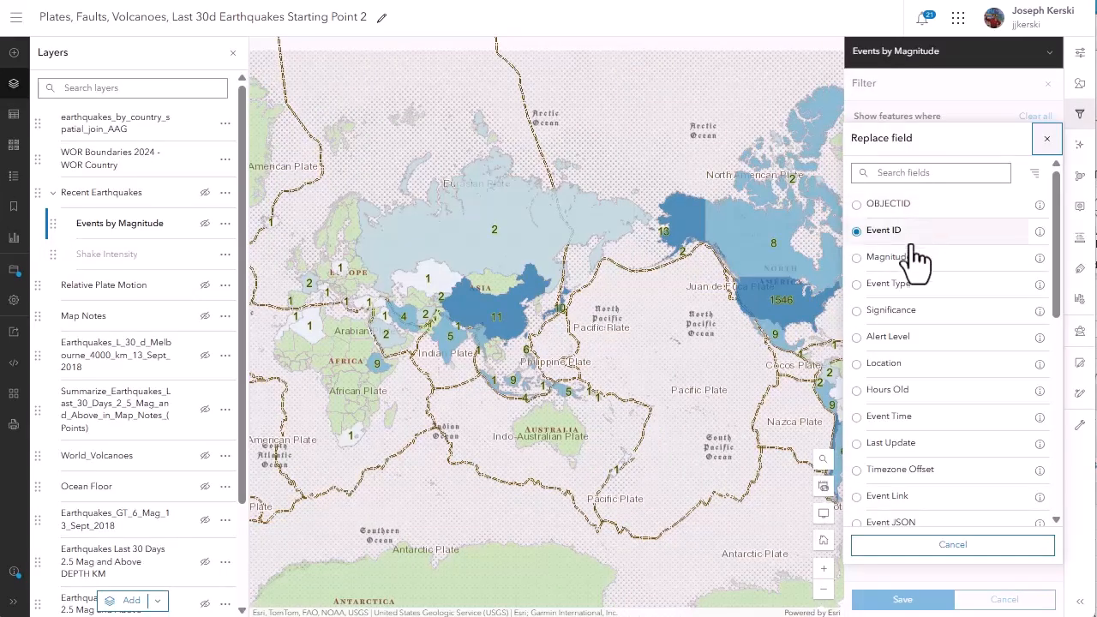
pyautogui.click(876, 255)
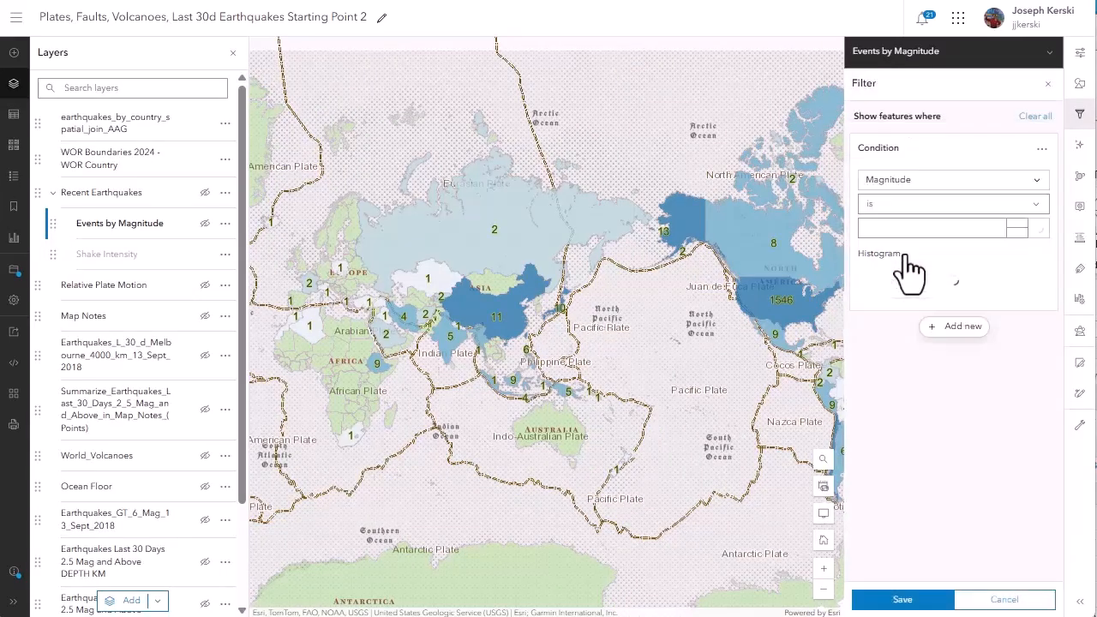
pyautogui.click(898, 598)
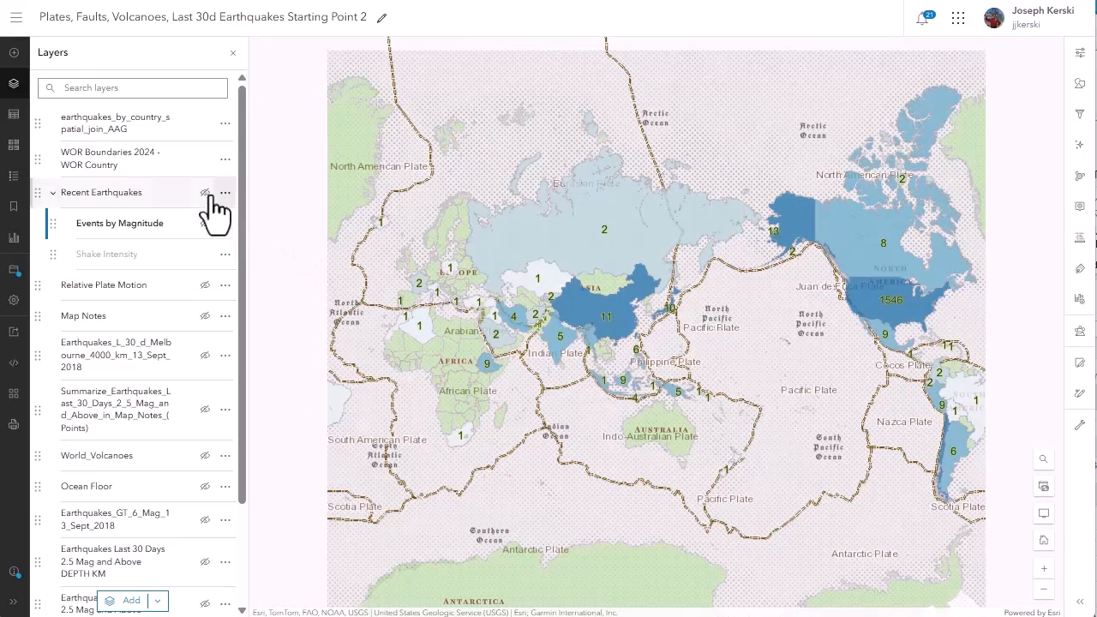
# Hide the earthquakes_by_country_spatial_join_AAG layer and show the Recent Earthquakes group with its Events by Magnitude sublayer.
pyautogui.click(204, 122)
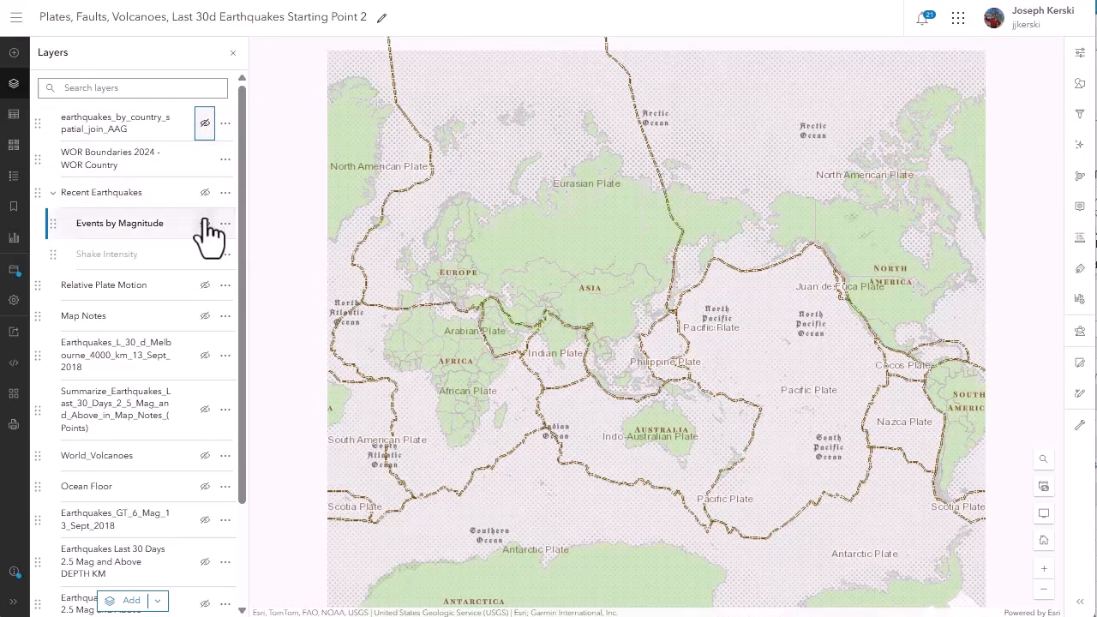
pyautogui.click(205, 223)
pyautogui.click(205, 192)
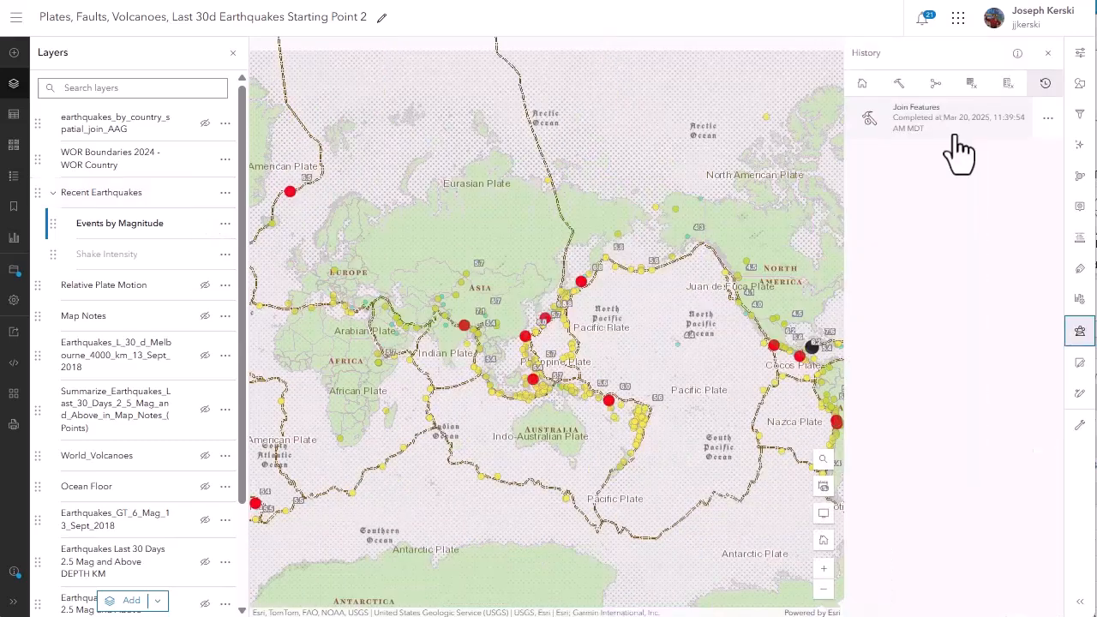
# Run Join Features on WOR Country and the filtered Events by Magnitude, naming the output earthquakes_by_country_spatial_join_AAG_mag4_and_above.
pyautogui.click(892, 92)
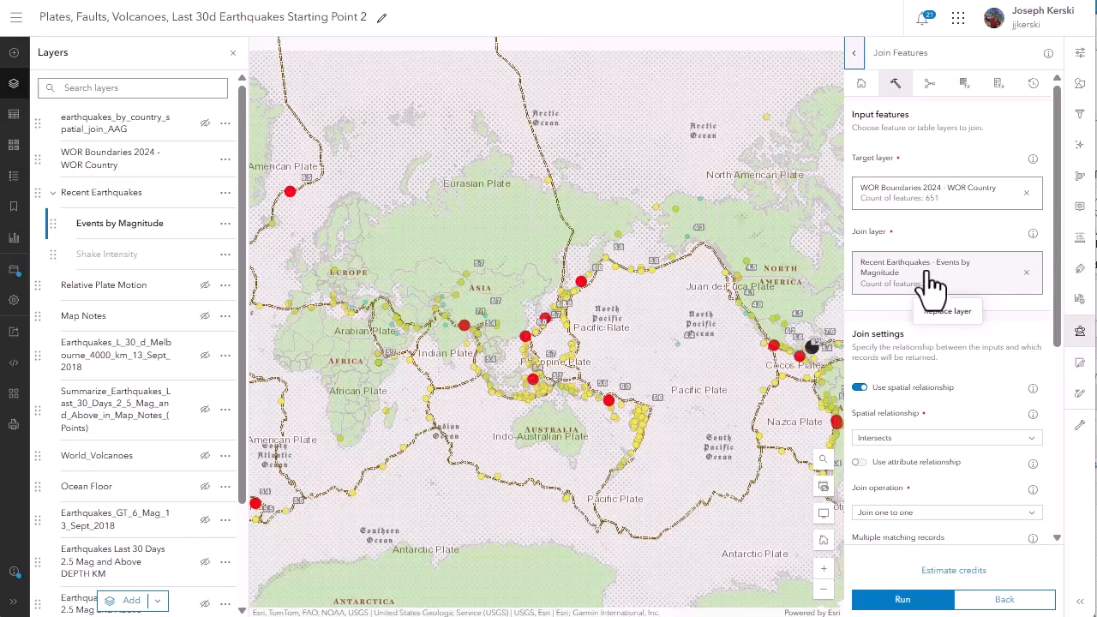
pyautogui.scroll(-3, 949, 379)
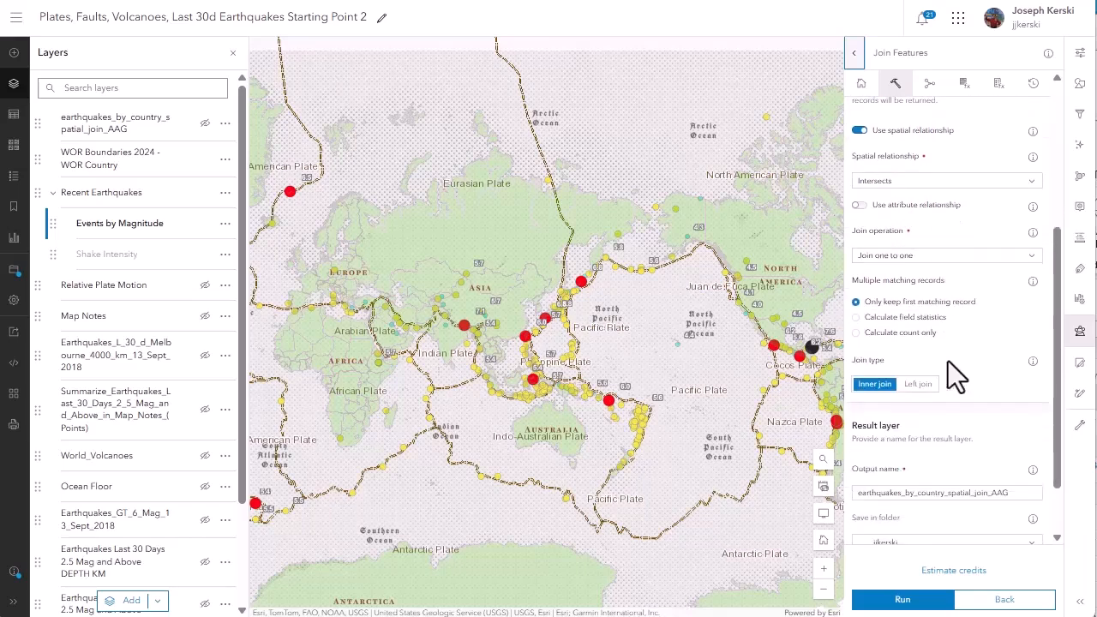
pyautogui.scroll(-1, 948, 360)
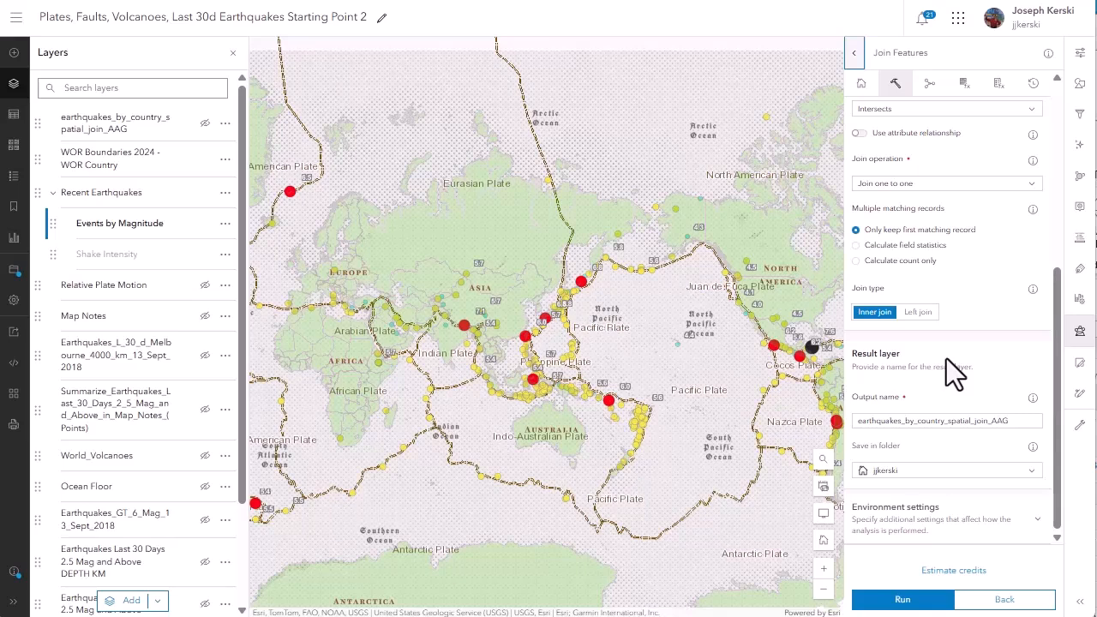
pyautogui.doubleClick(1013, 420)
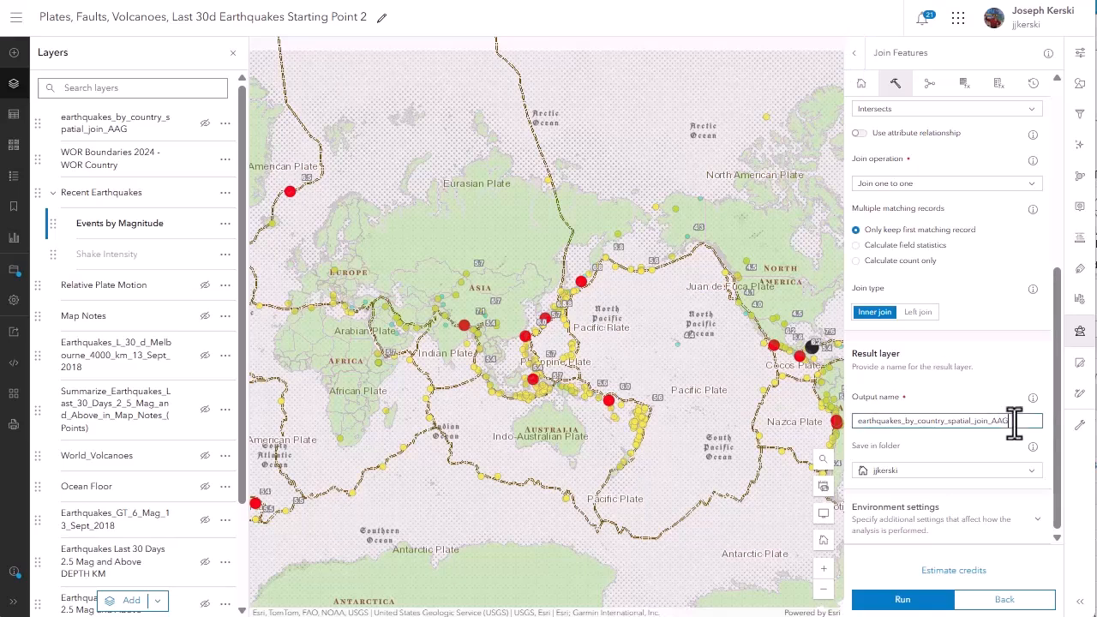
pyautogui.write('_mag4_and_above')
pyautogui.scroll(3, 944, 412)
pyautogui.scroll(1, 951, 425)
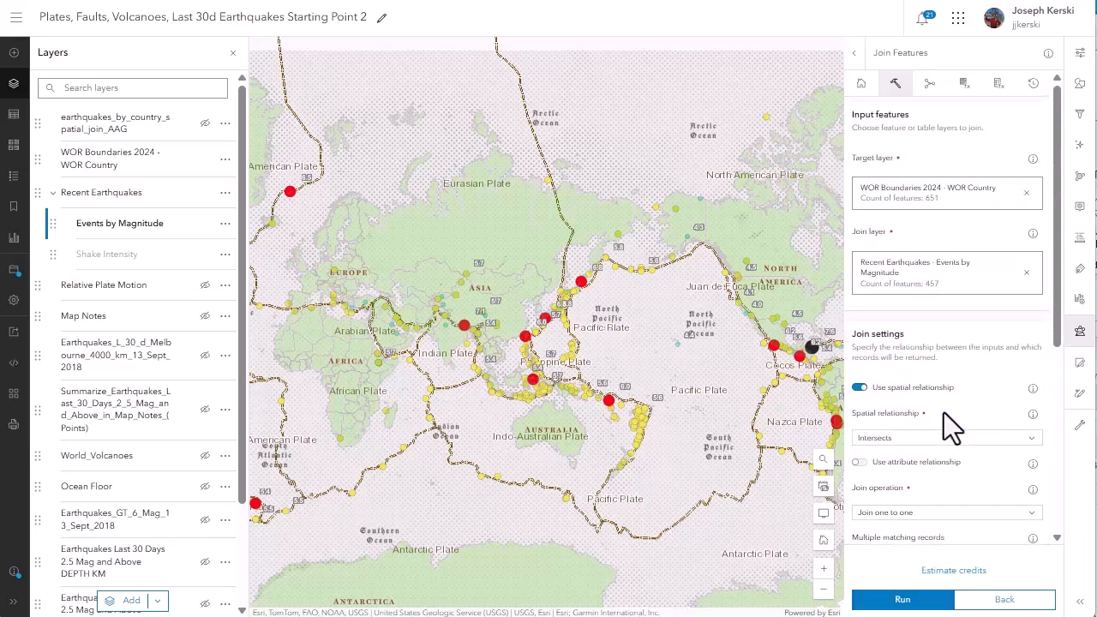
pyautogui.scroll(-5, 949, 423)
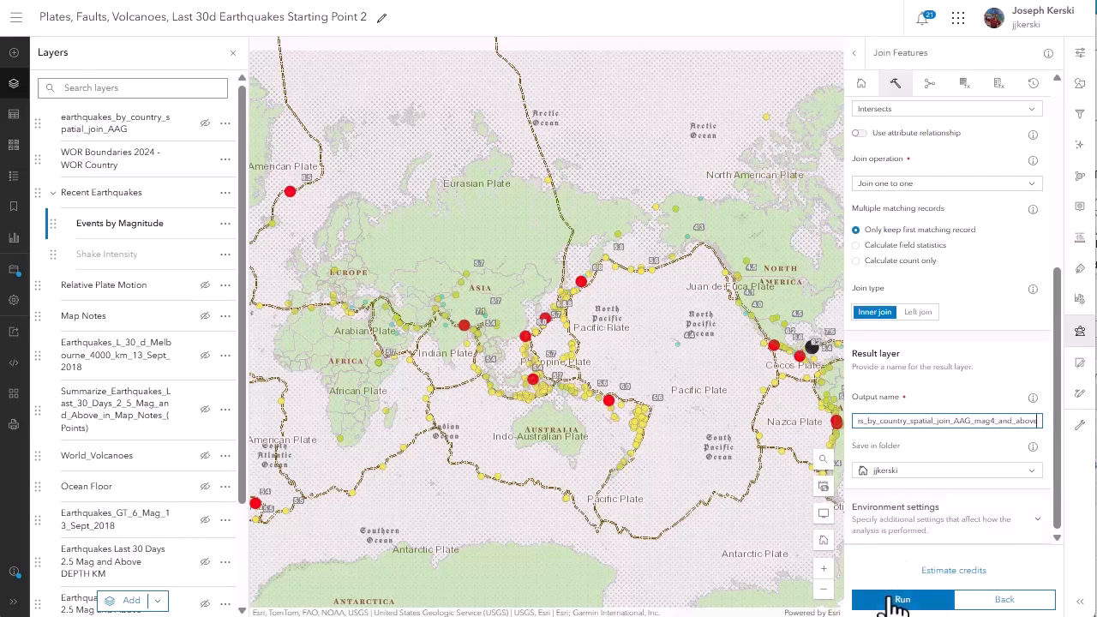
pyautogui.click(895, 600)
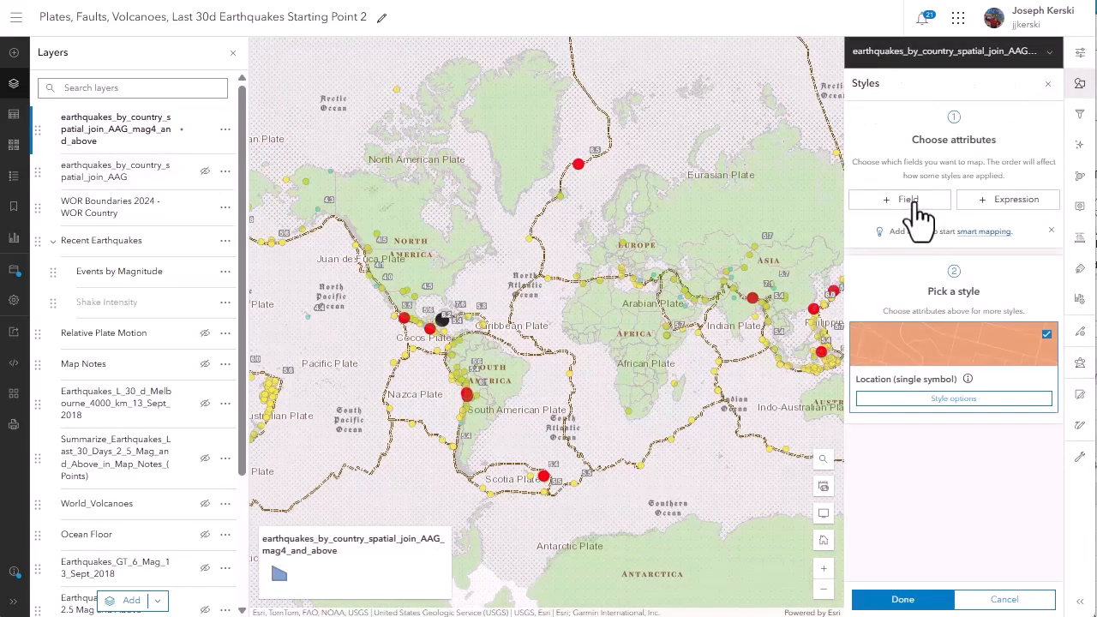
# Style the earthquakes_by_country_spatial_join_AAG_mag4_and_above layer by its Join_Count field with sized circles.
pyautogui.click(910, 205)
pyautogui.click(852, 204)
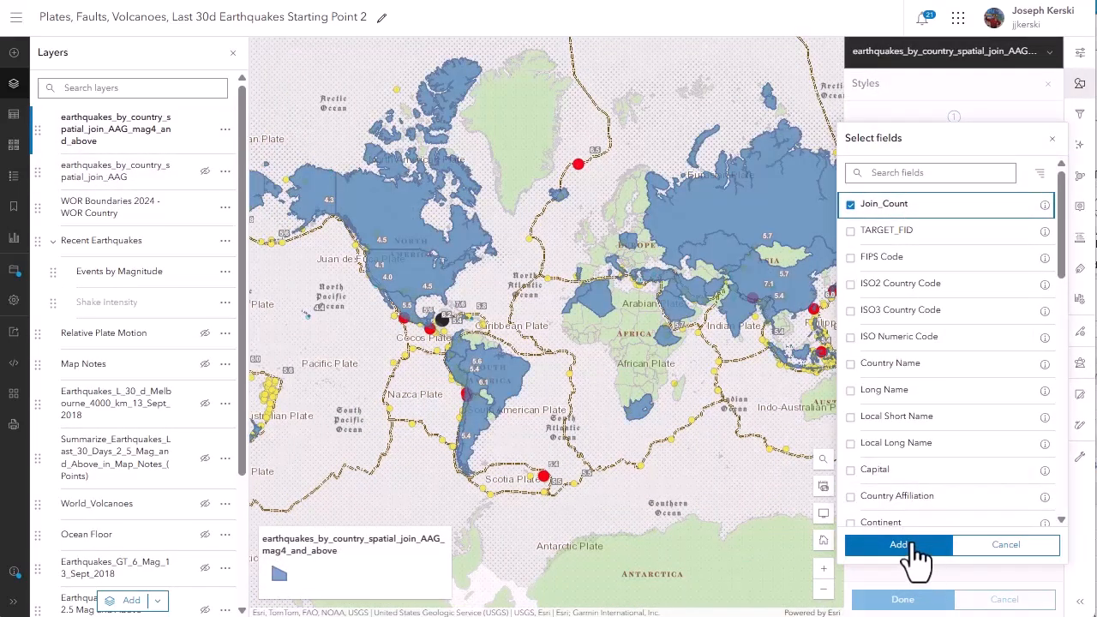
pyautogui.click(907, 545)
pyautogui.click(899, 575)
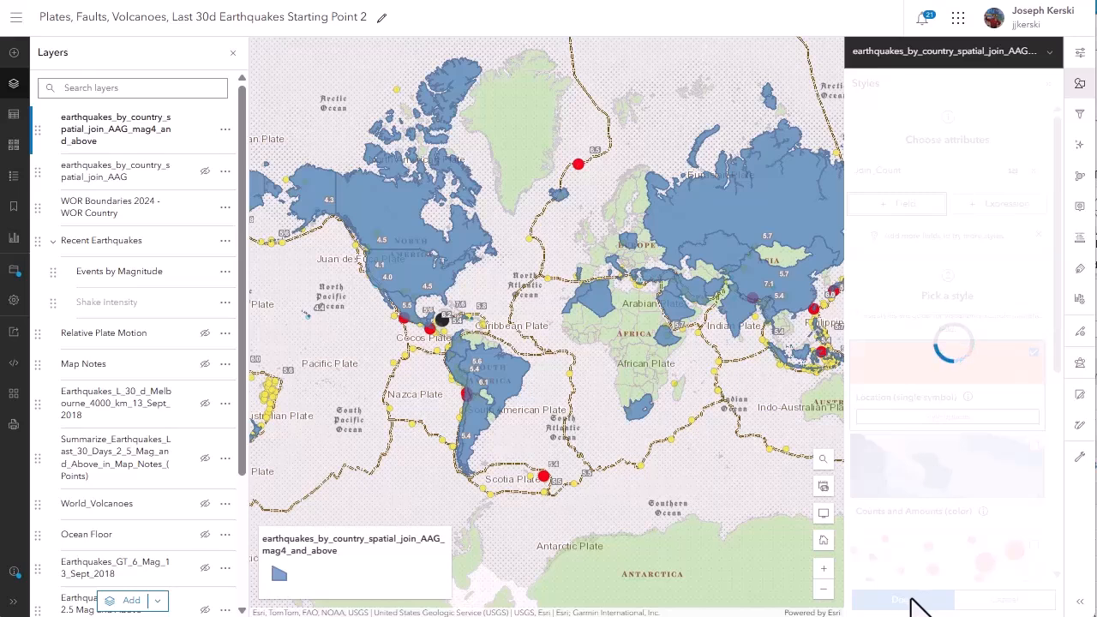
pyautogui.click(902, 599)
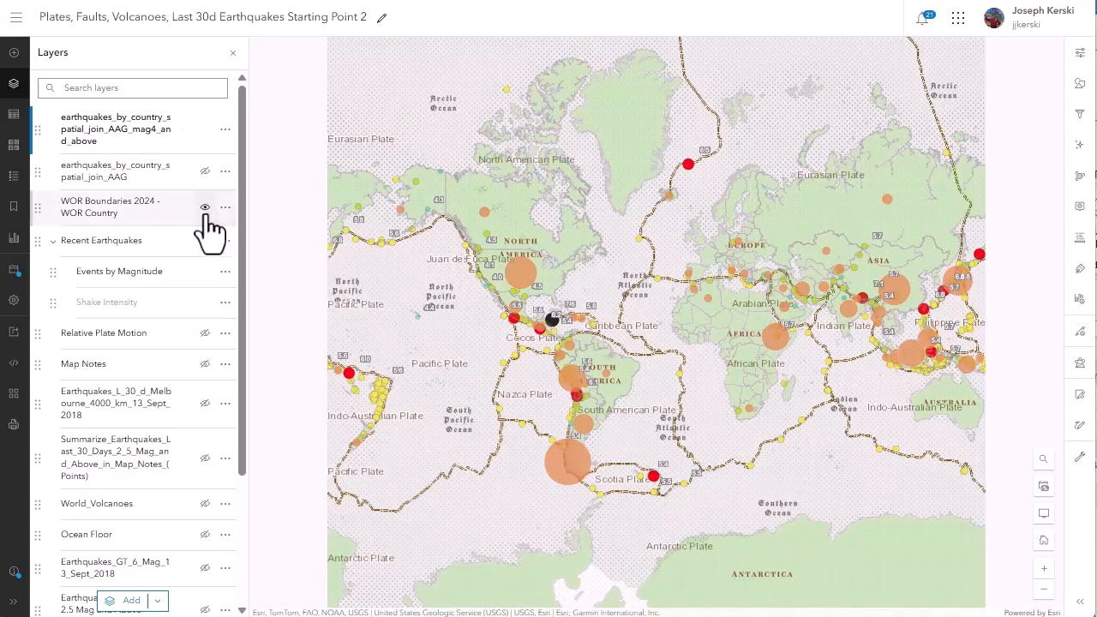
# Hide the Events by Magnitude sublayer and restyle the magnitude 4 and above layer with countries shaded by Join_Count color.
pyautogui.click(205, 270)
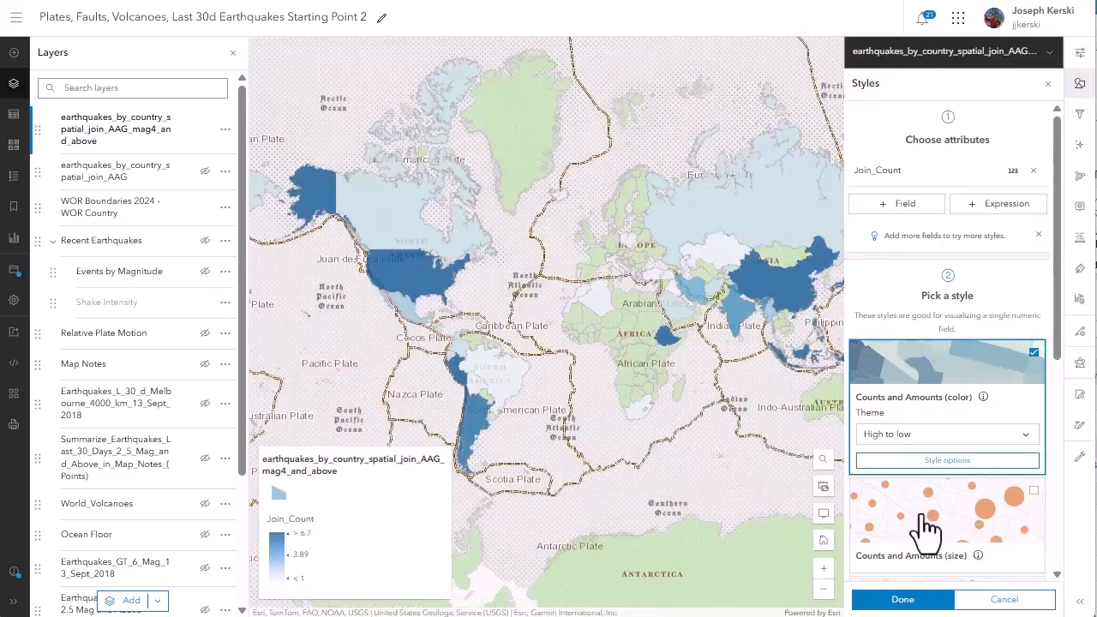
pyautogui.click(902, 599)
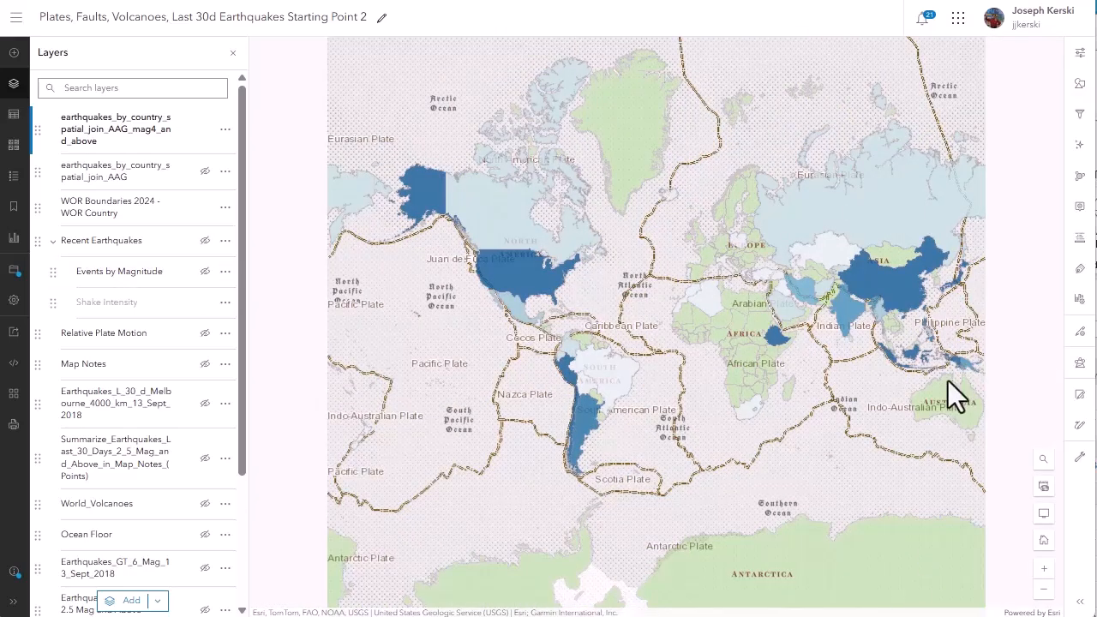
# Add a label class to the magnitude 4 and above layer using Join_Count as the label field.
pyautogui.click(1081, 270)
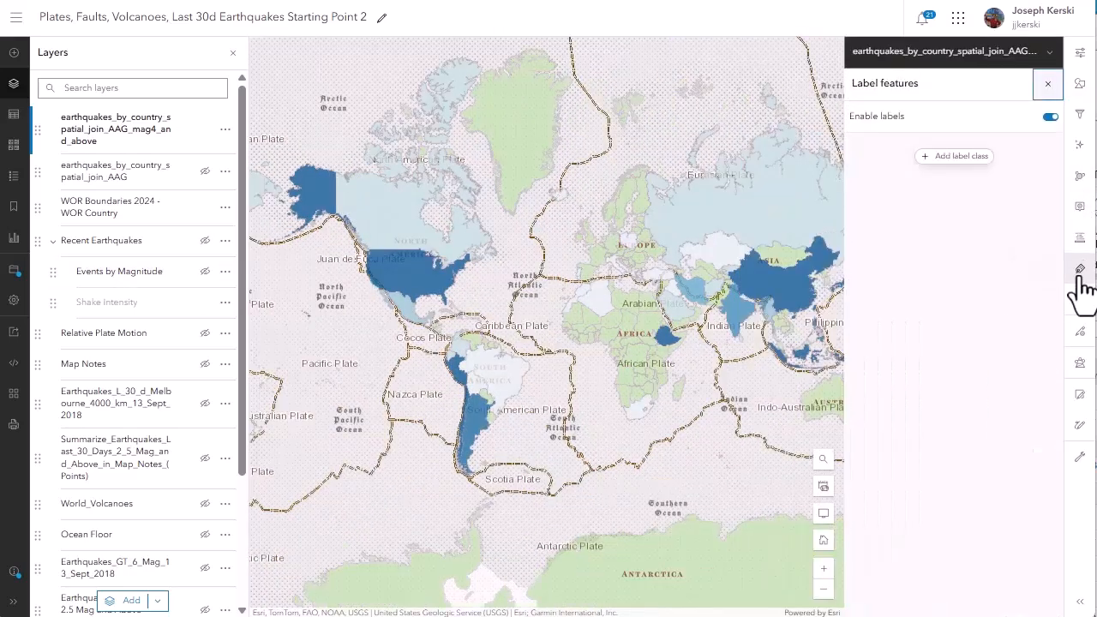
pyautogui.click(959, 157)
pyautogui.click(926, 214)
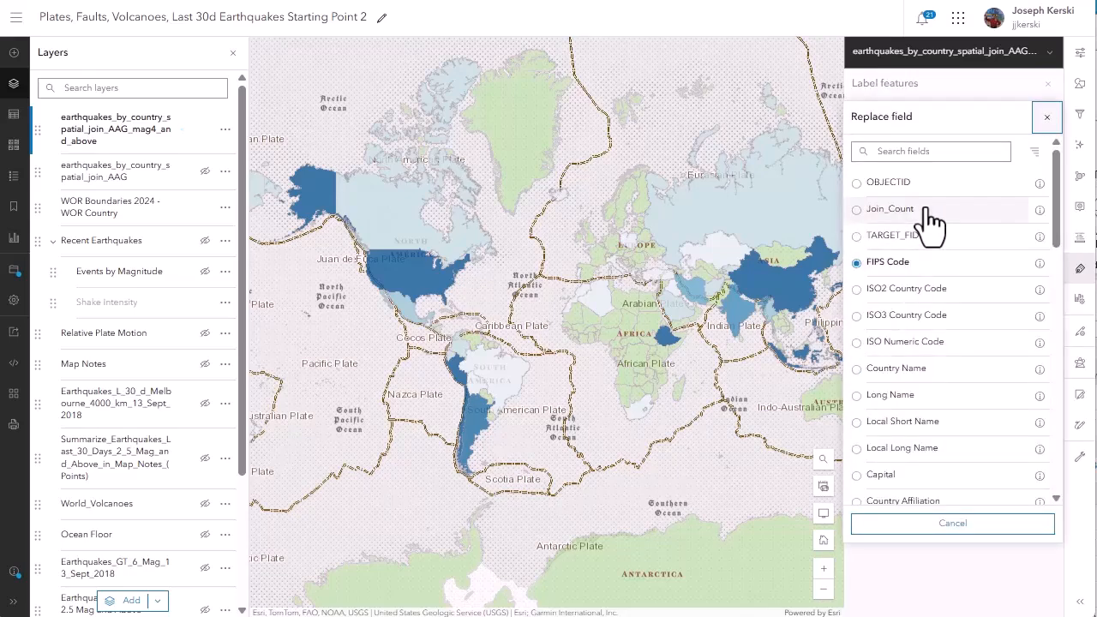
pyautogui.click(863, 211)
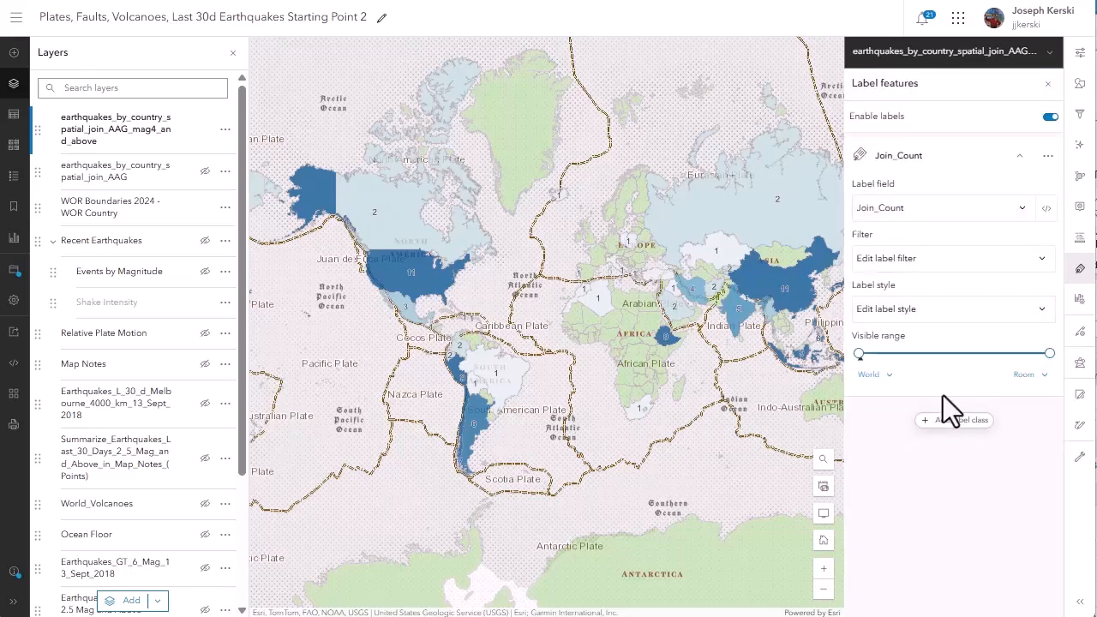
# Give the Join_Count labels of the magnitude 4 and above layer a yellow-green (b3c240) halo of size 4.
pyautogui.click(906, 310)
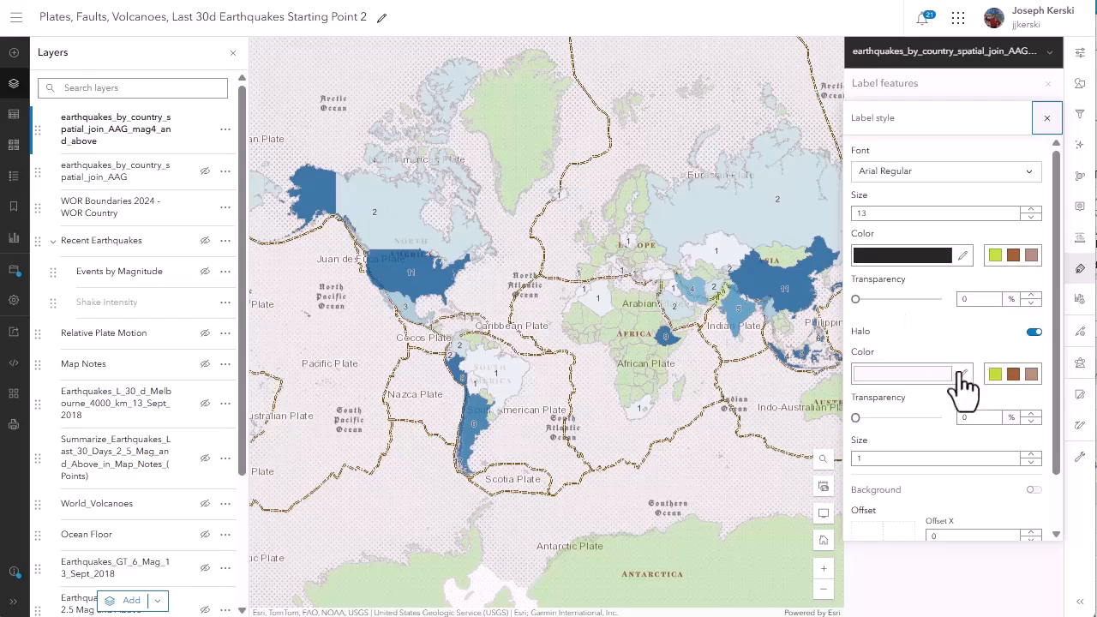
pyautogui.click(994, 373)
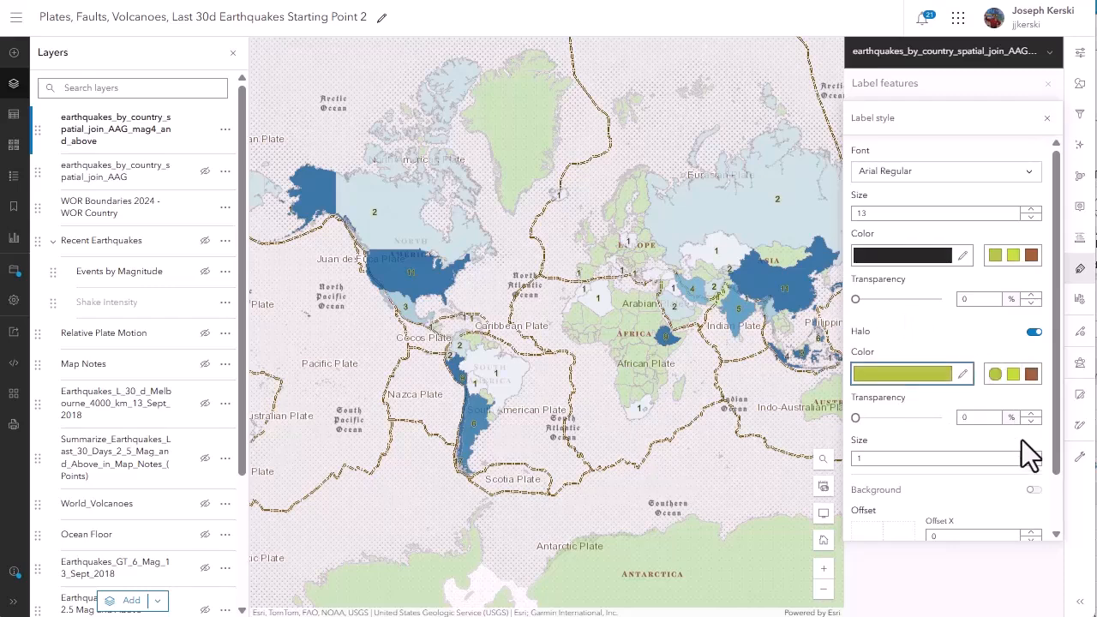
pyautogui.click(1031, 455)
pyautogui.click(1031, 455)
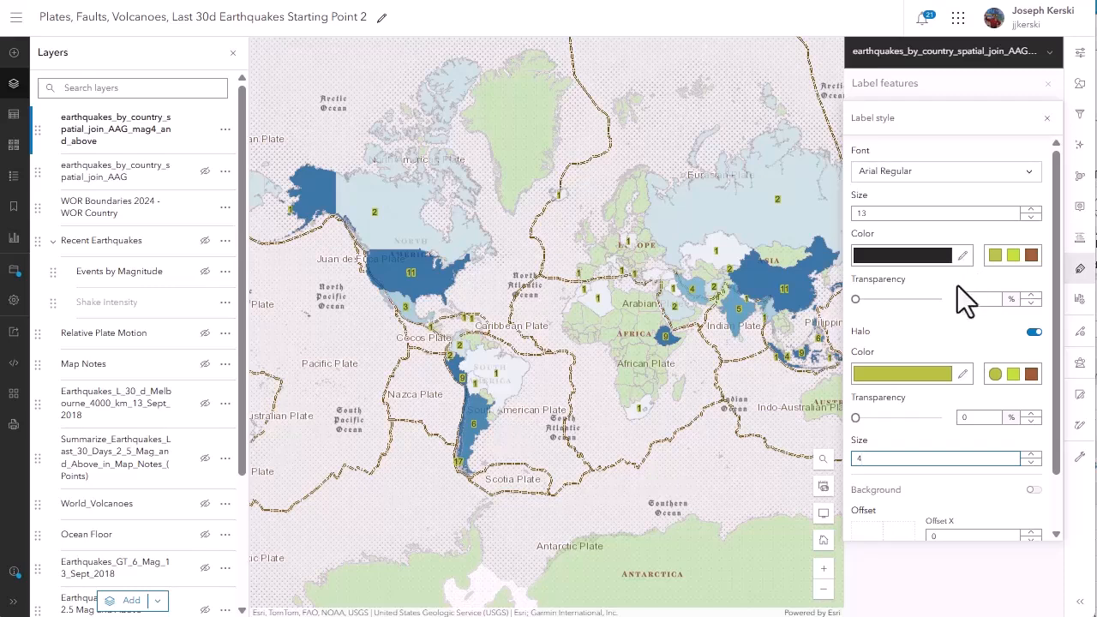
pyautogui.click(932, 377)
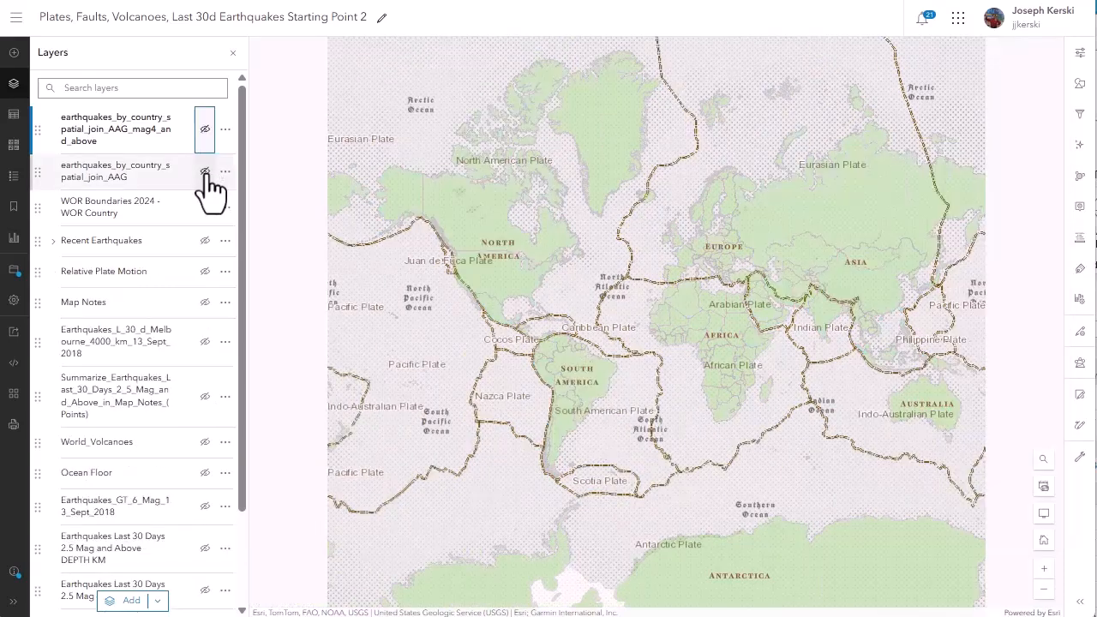
# Show the earthquakes_by_country_spatial_join_AAG layer instead of the magnitude 4 and above layer and inspect its counts around South America.
pyautogui.click(205, 172)
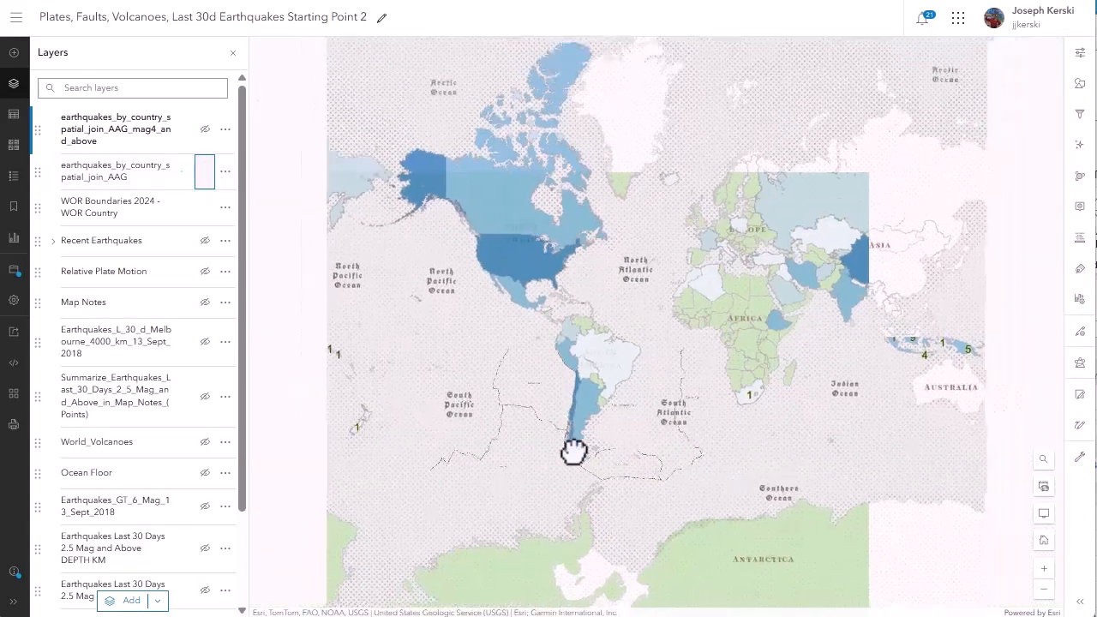
pyautogui.moveTo(520, 383); pyautogui.dragTo(545, 387)
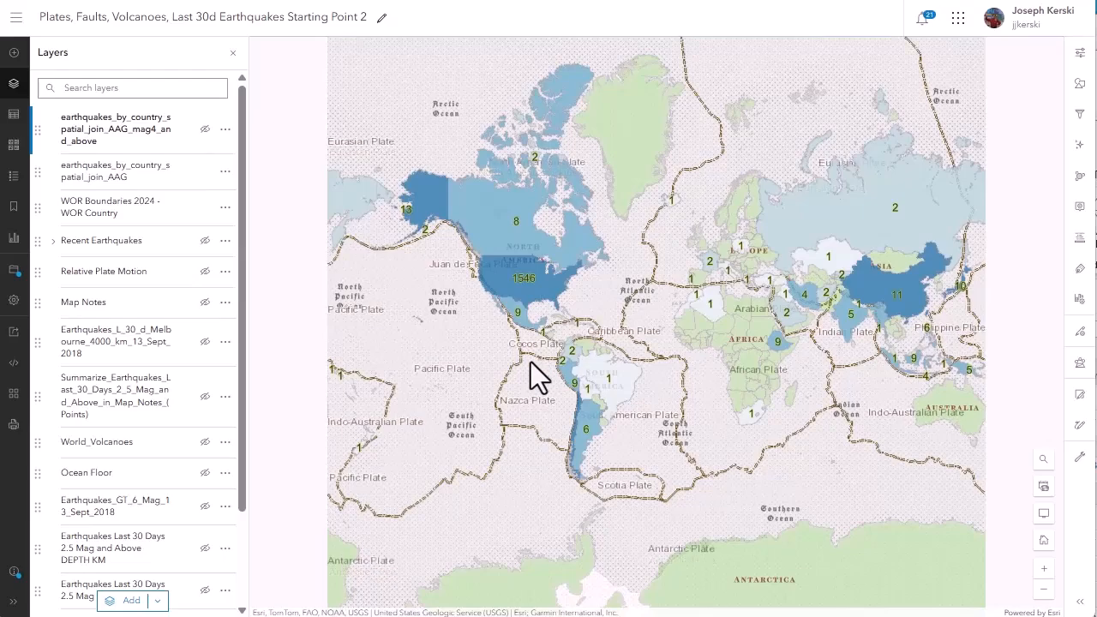
pyautogui.scroll(3, 559, 428)
pyautogui.scroll(1, 611, 427)
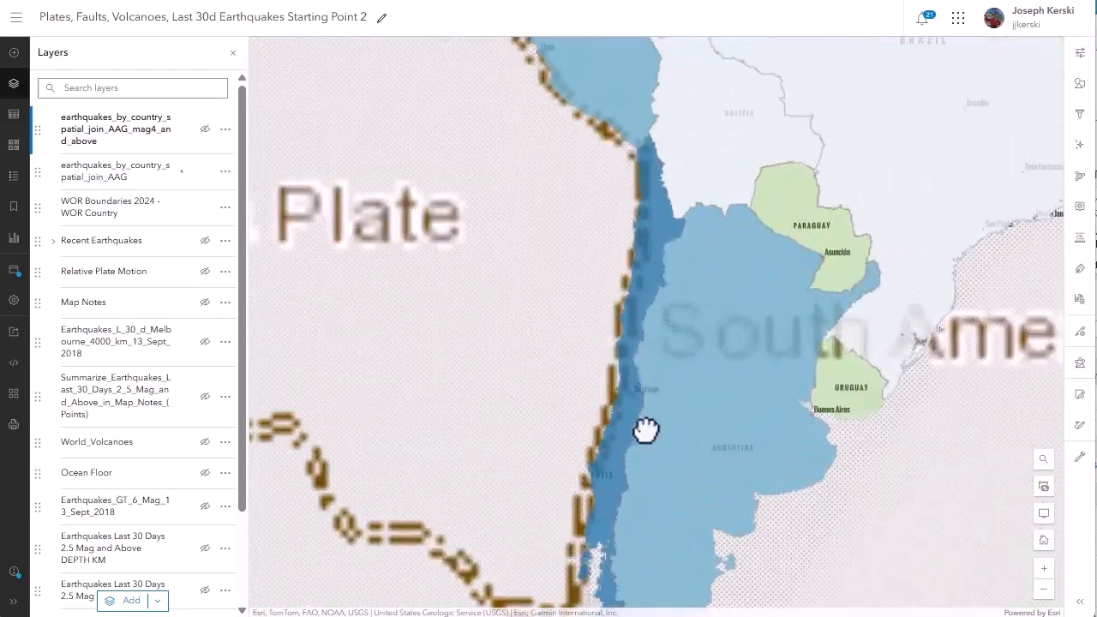
pyautogui.scroll(-1, 646, 449)
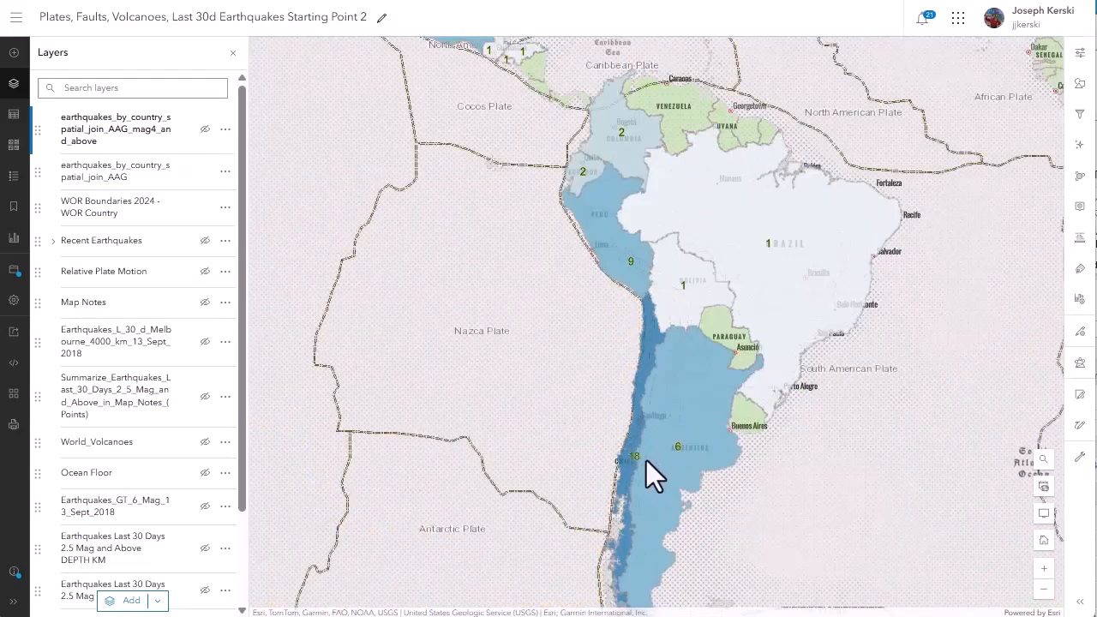
pyautogui.scroll(-1, 646, 460)
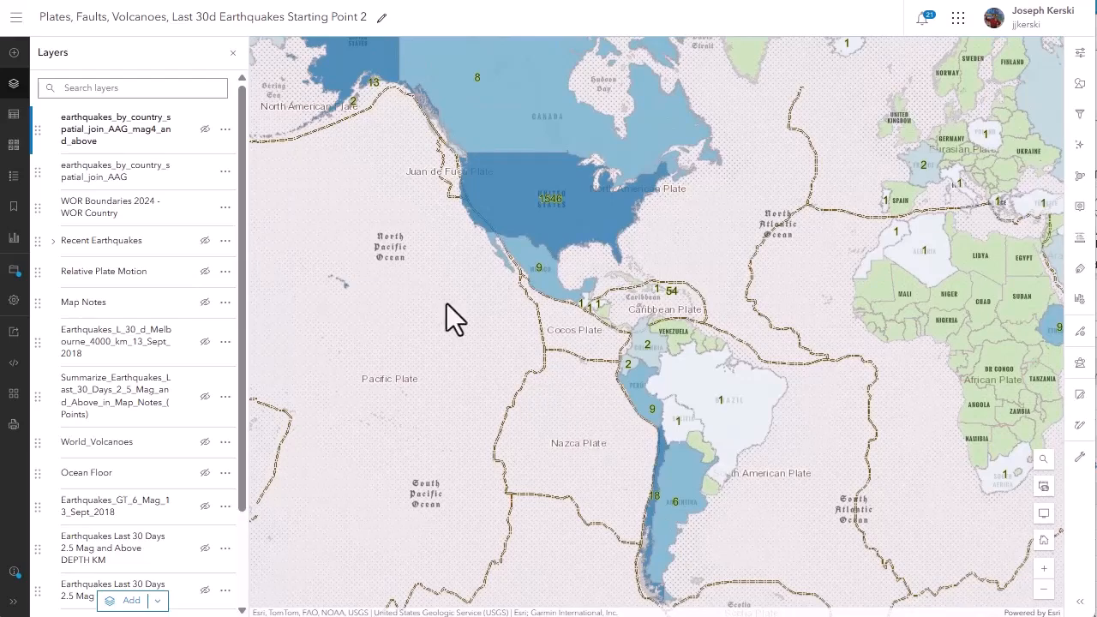
# Compare earthquake counts per country by repeatedly toggling the magnitude 4 and above layer over the all-earthquakes join layer.
pyautogui.click(204, 129)
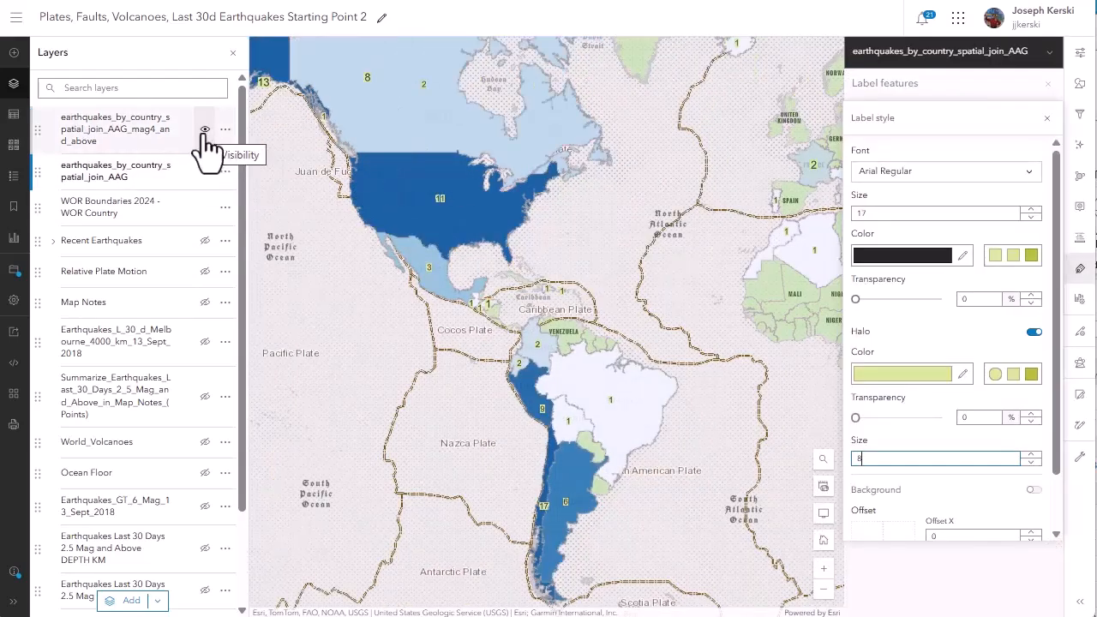
pyautogui.click(205, 131)
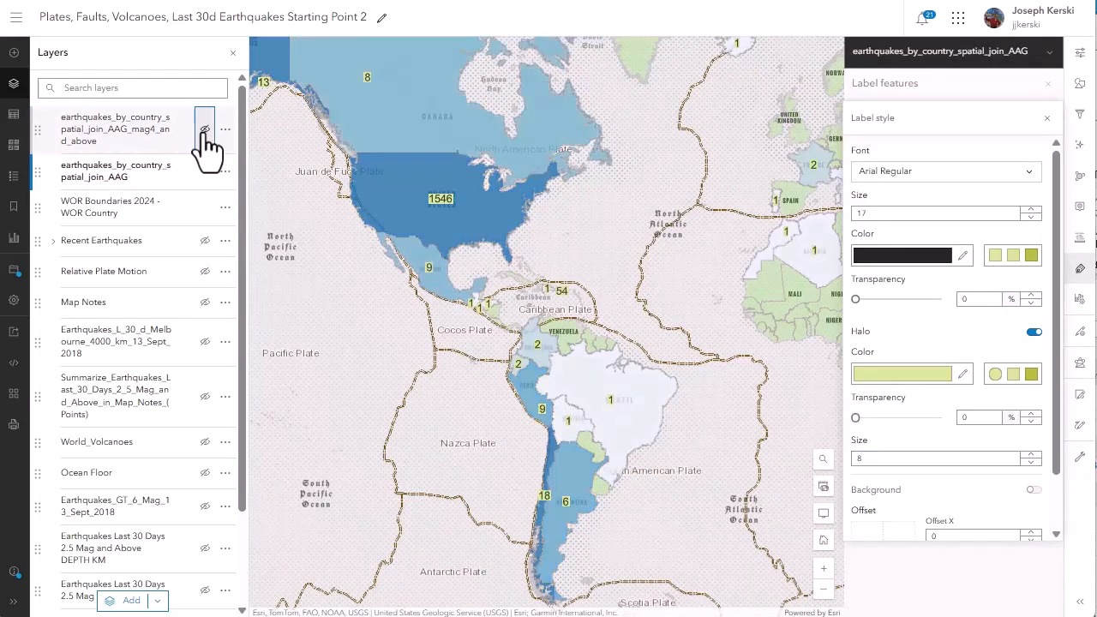
pyautogui.click(205, 131)
pyautogui.click(204, 131)
pyautogui.click(204, 131)
pyautogui.click(205, 131)
pyautogui.click(205, 131)
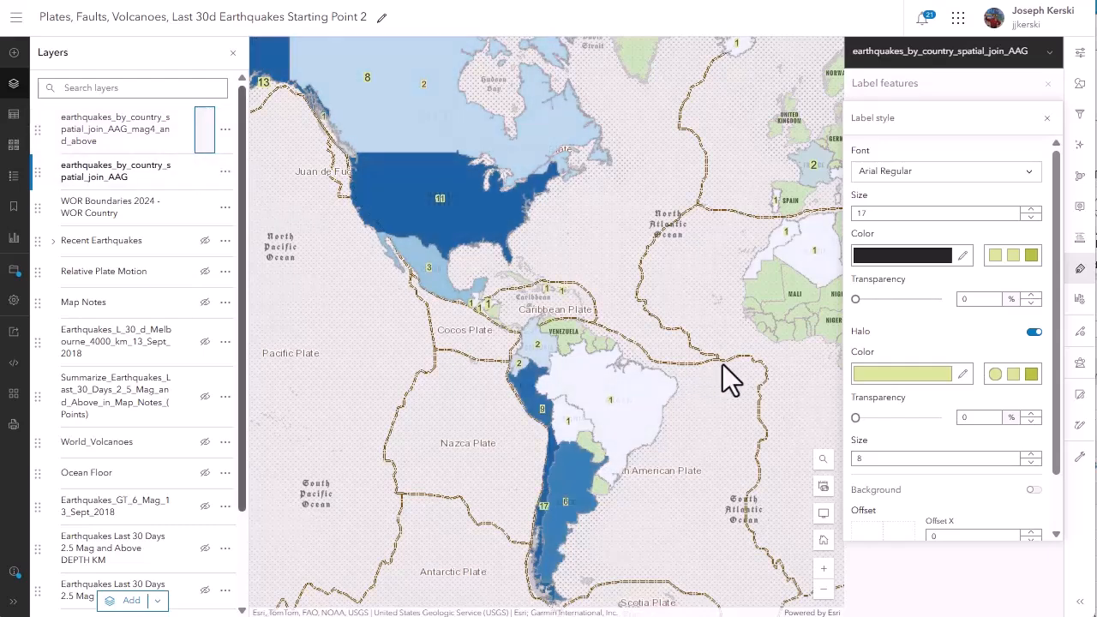
pyautogui.scroll(-1, 728, 365)
pyautogui.moveTo(728, 365); pyautogui.dragTo(580, 347)
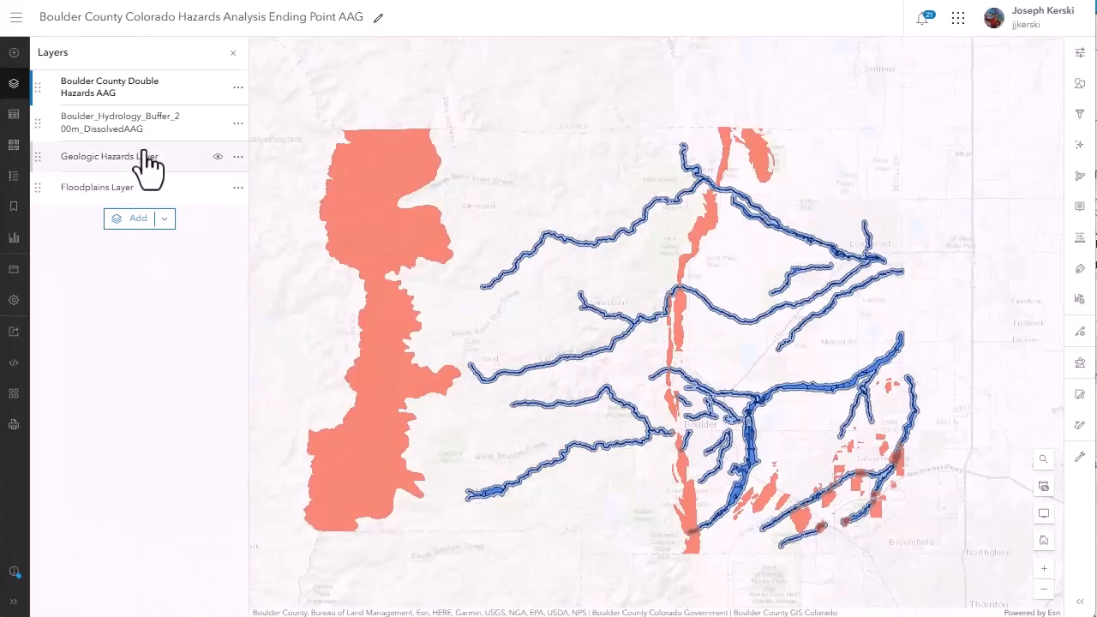
# Examine the attribute table of Boulder County Double Hazards AAG across its columns up to DESCRIPTIO, and close it.
pyautogui.click(238, 91)
pyautogui.click(210, 158)
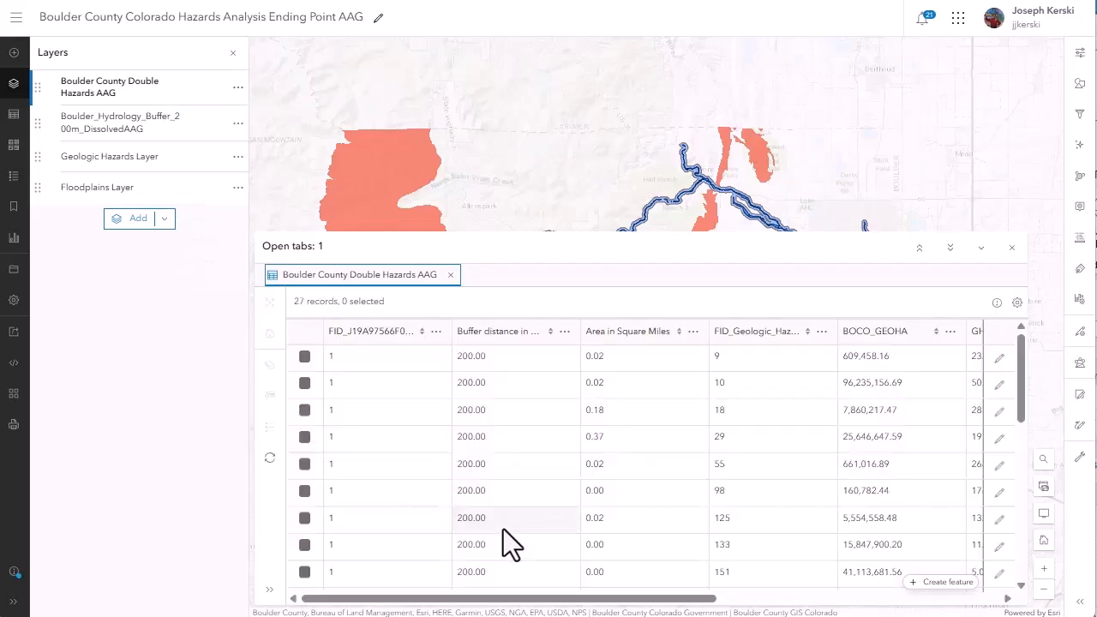
pyautogui.moveTo(467, 598); pyautogui.dragTo(809, 583)
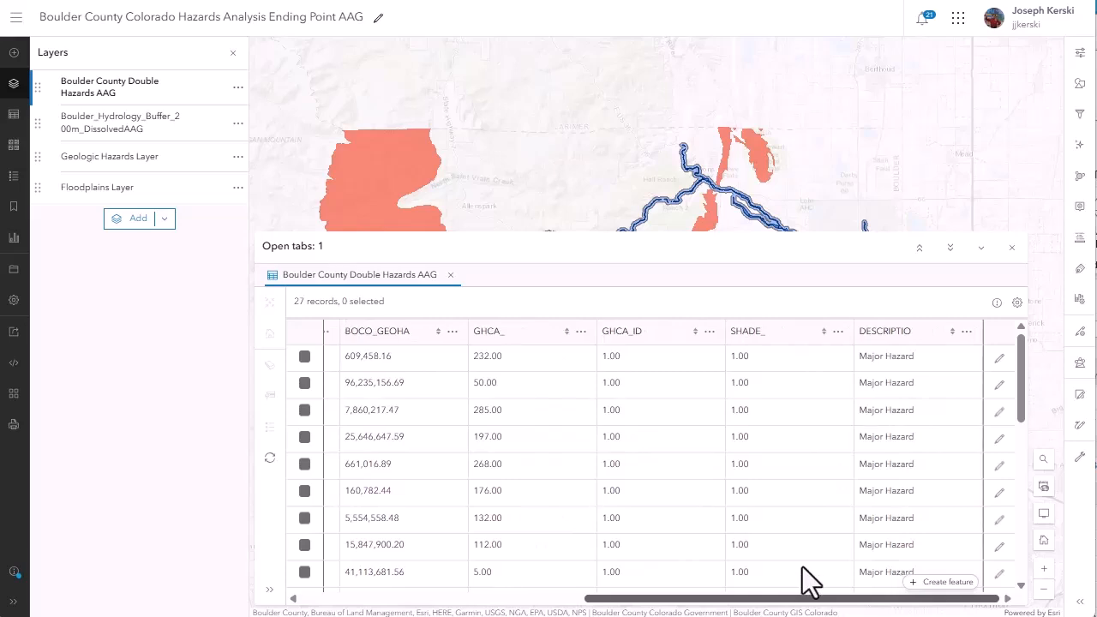
pyautogui.click(1011, 247)
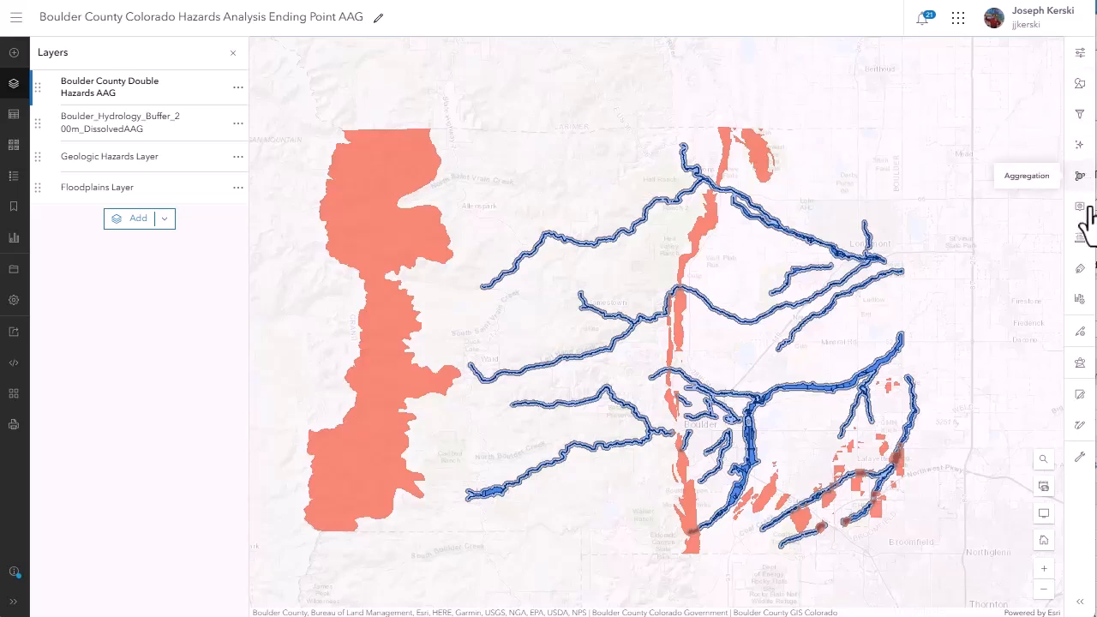
# Review the Overlay Layers analysis settings that intersect Boulder_Hydrology_Buffer_200m_DissolvedAAG with the Geologic Hazards Layer.
pyautogui.click(1079, 360)
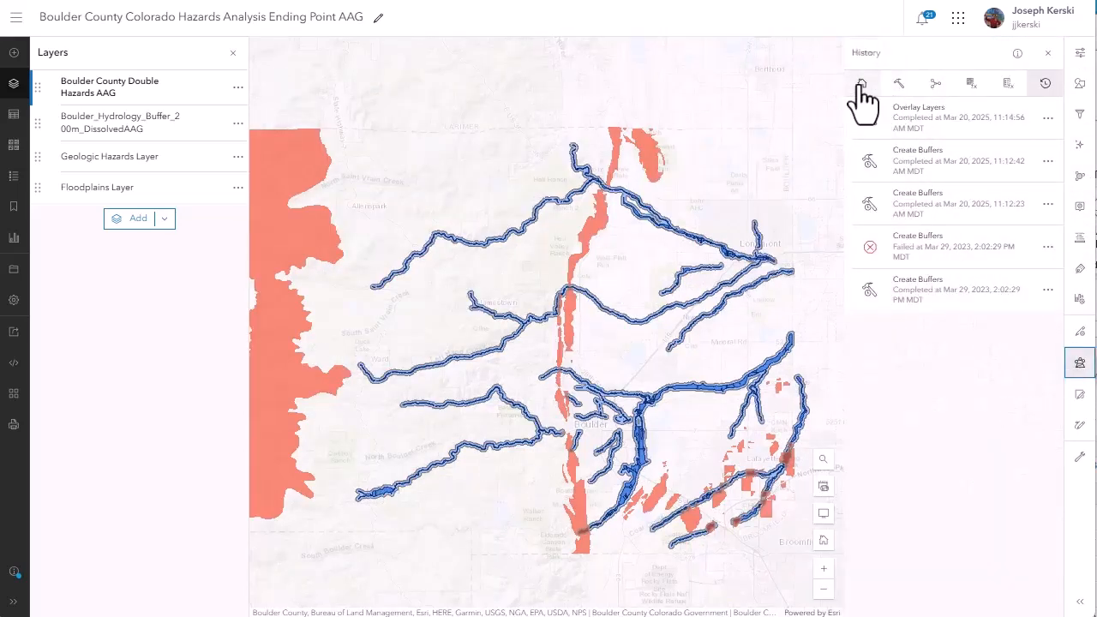
pyautogui.click(898, 84)
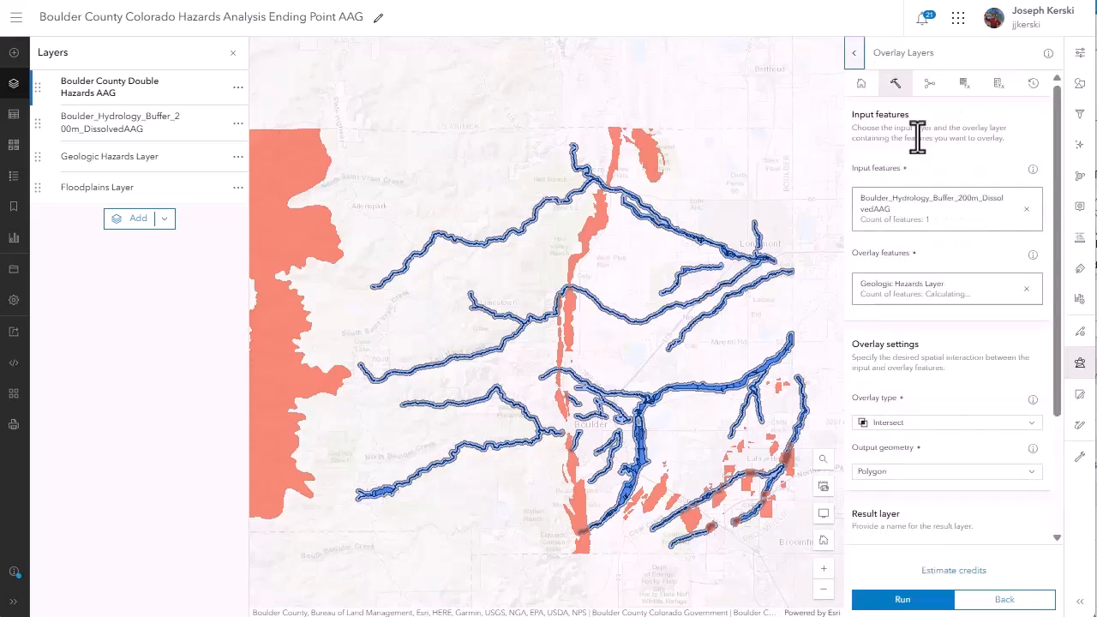
pyautogui.click(862, 84)
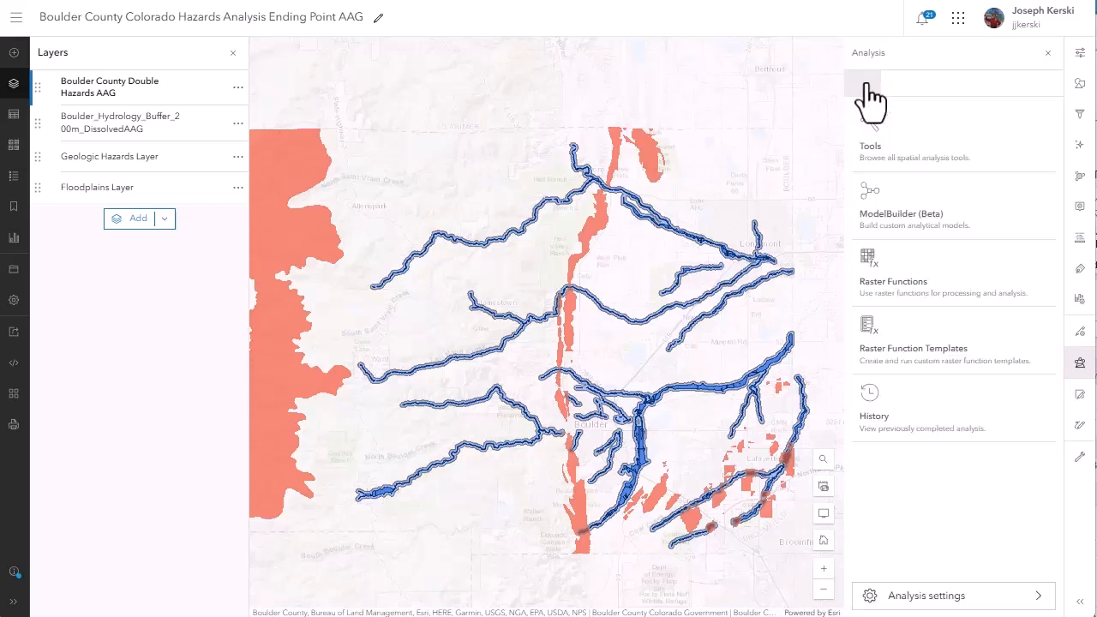
pyautogui.click(904, 152)
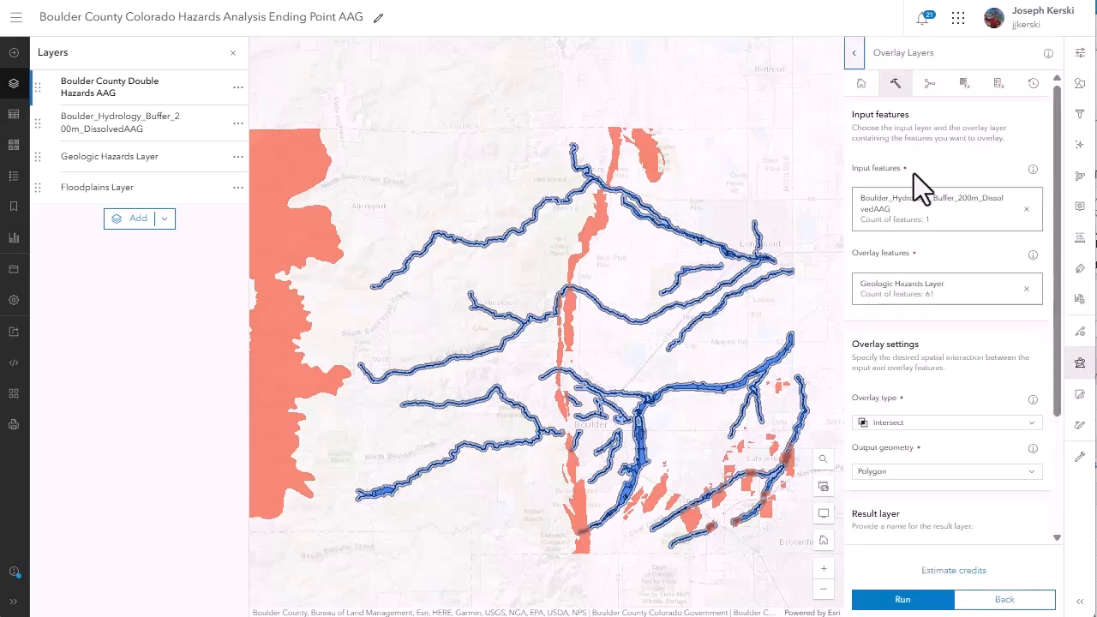
# Find the Enrich Layer analysis tool by searching "enrich" and set Boulder County Double Hazards AAG as its input features.
pyautogui.click(860, 78)
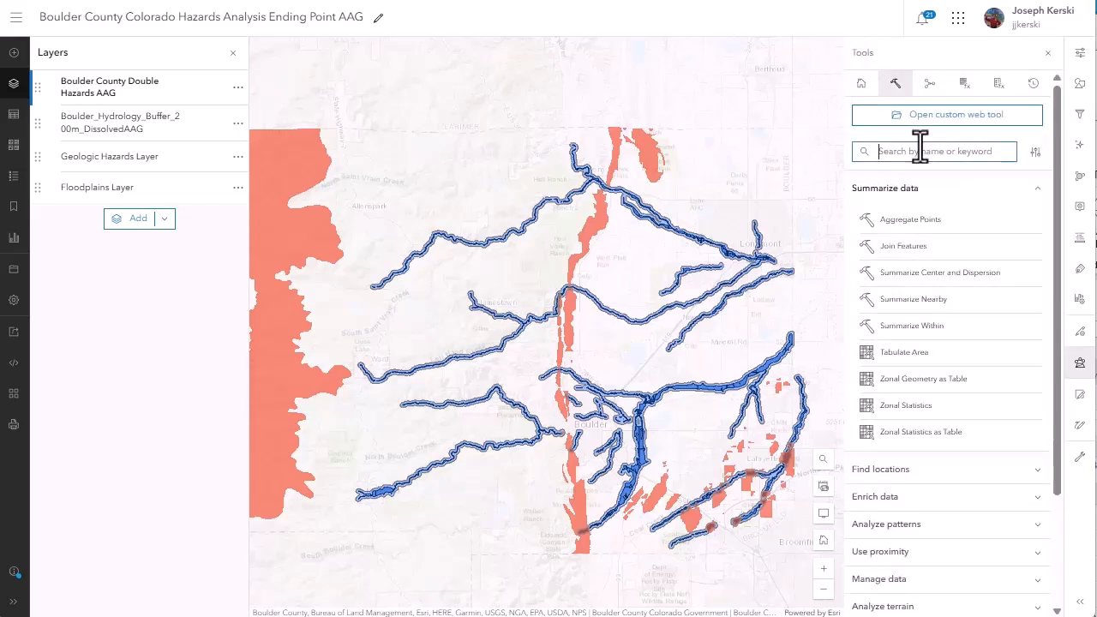
pyautogui.click(948, 150)
pyautogui.write('enrich')
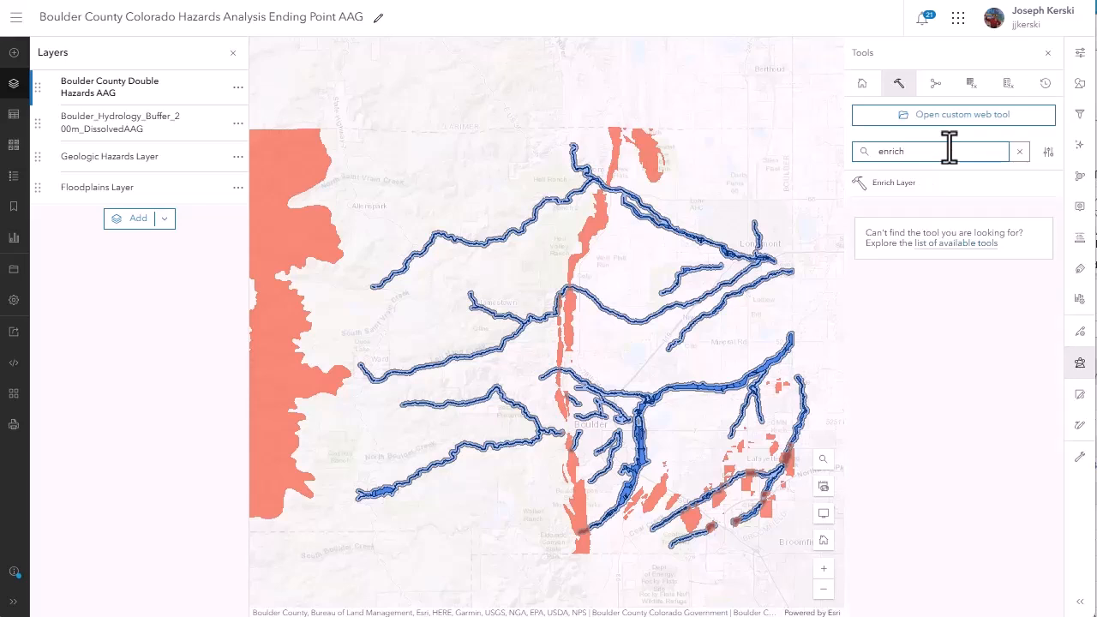
pyautogui.click(920, 183)
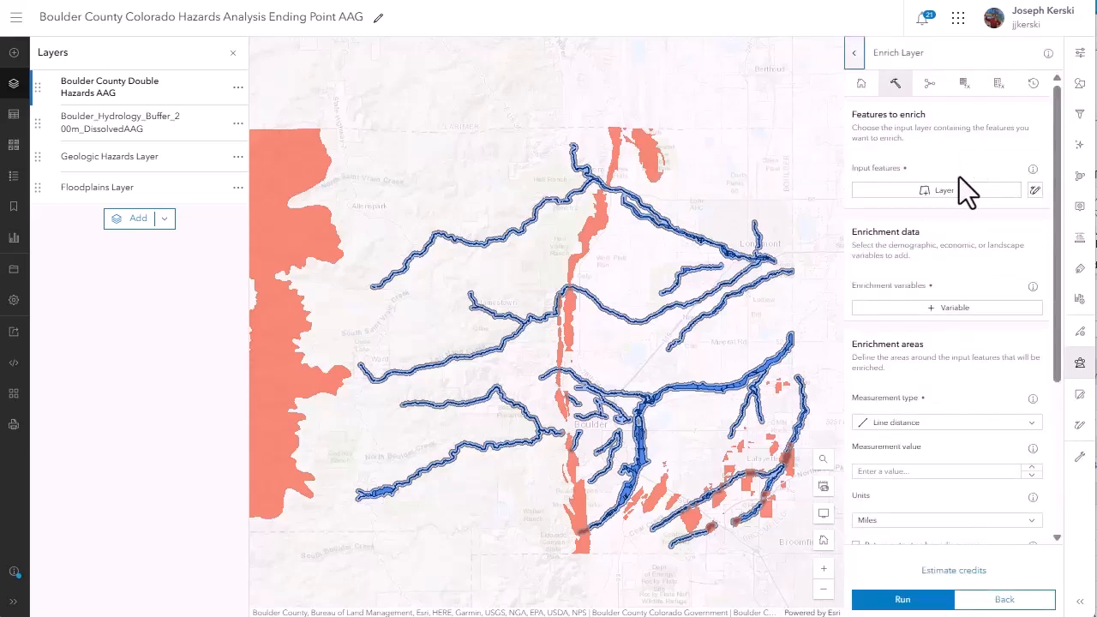
pyautogui.click(942, 190)
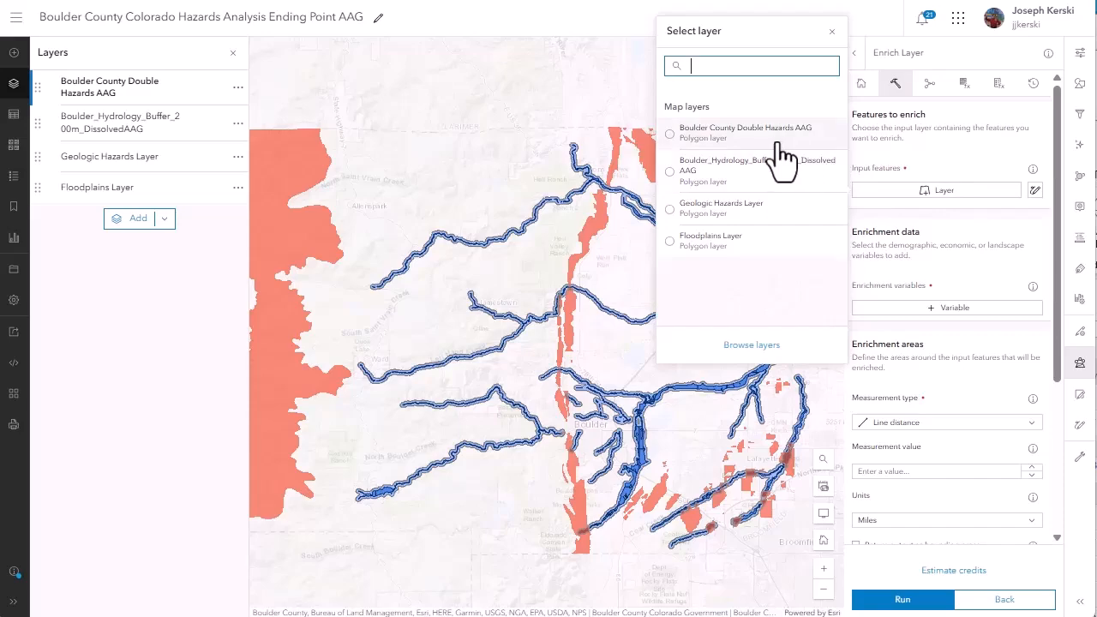
pyautogui.click(746, 131)
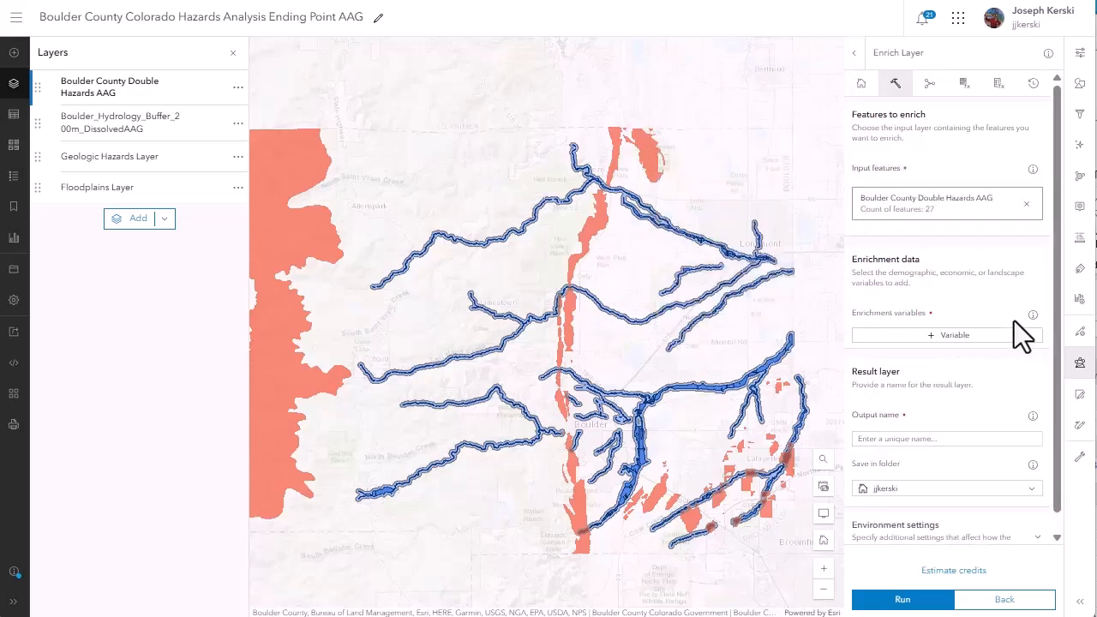
# Search the enrichment variables for "group quarters" and select 2020 Population in Group Quarters (U.S. Census).
pyautogui.click(958, 338)
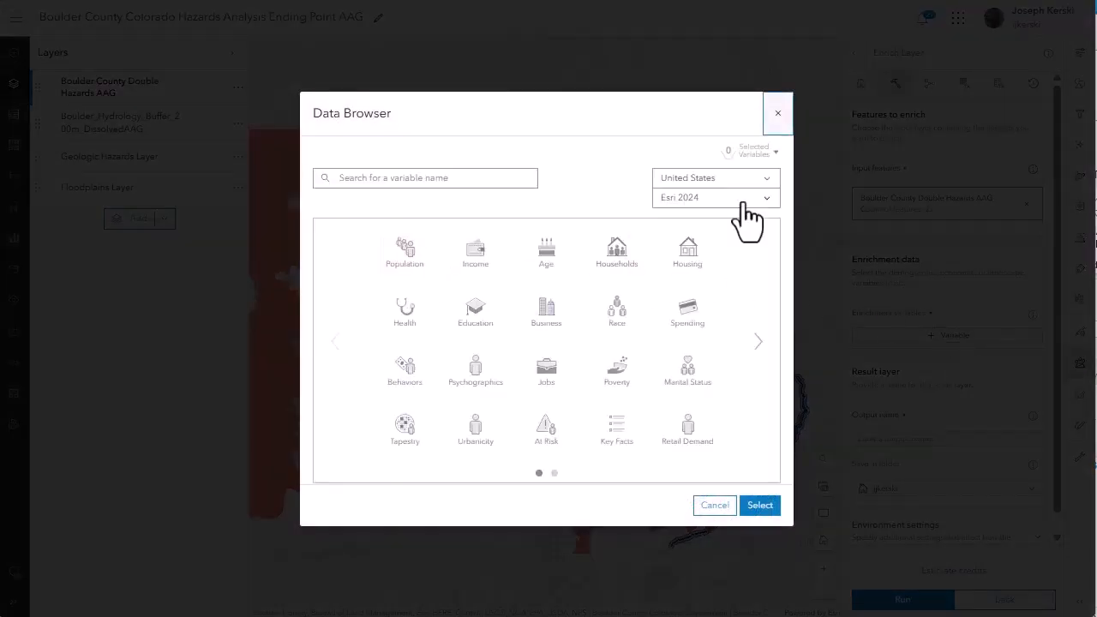
pyautogui.click(409, 176)
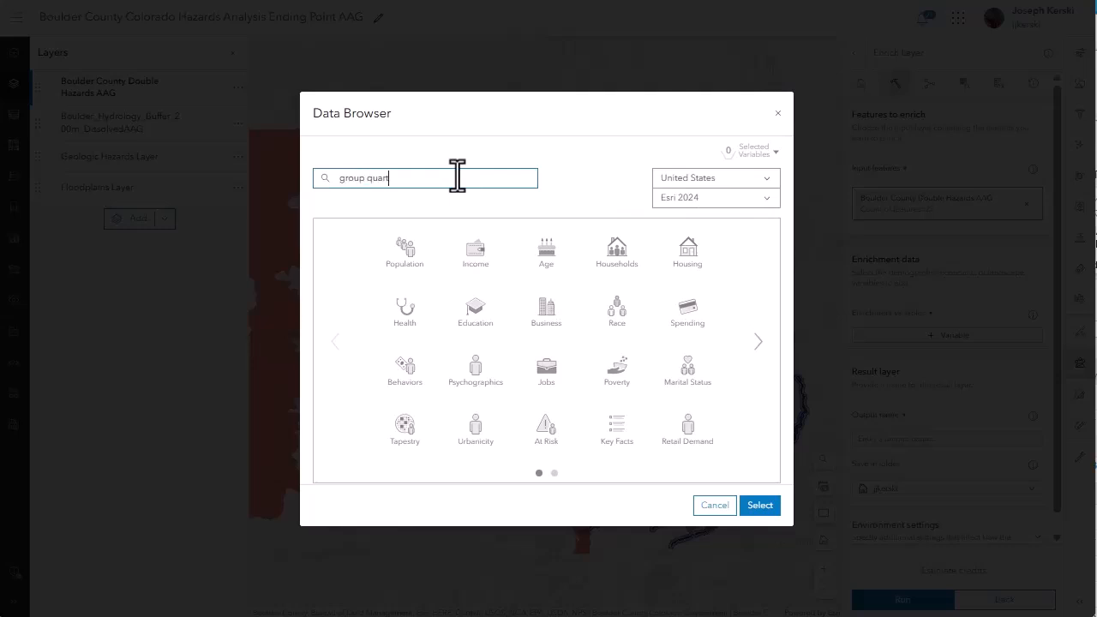
pyautogui.press('Return')
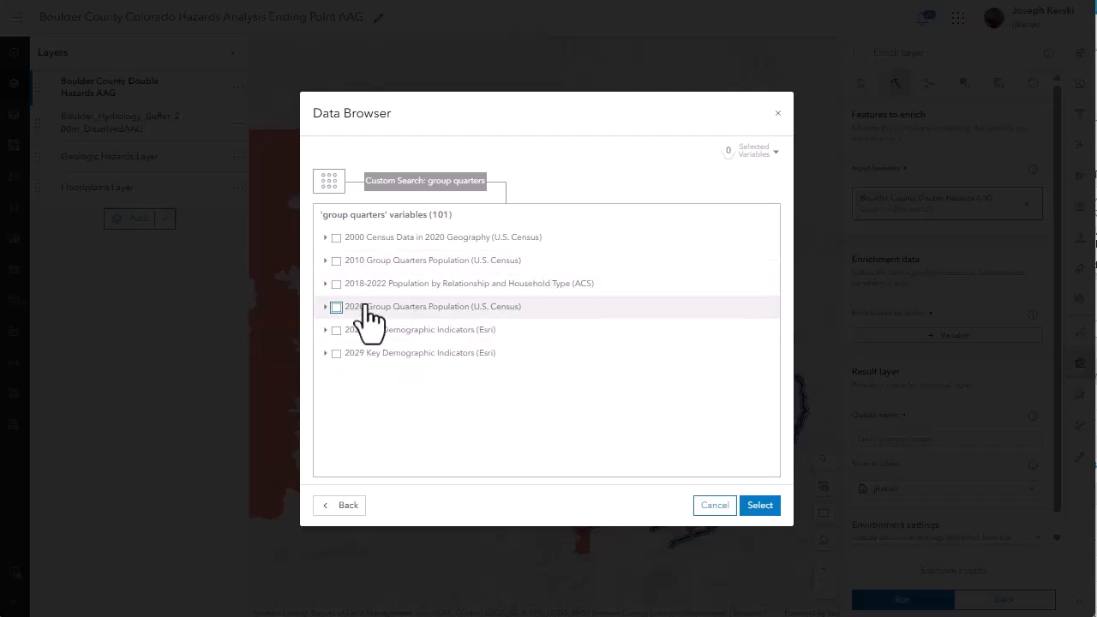
pyautogui.click(335, 307)
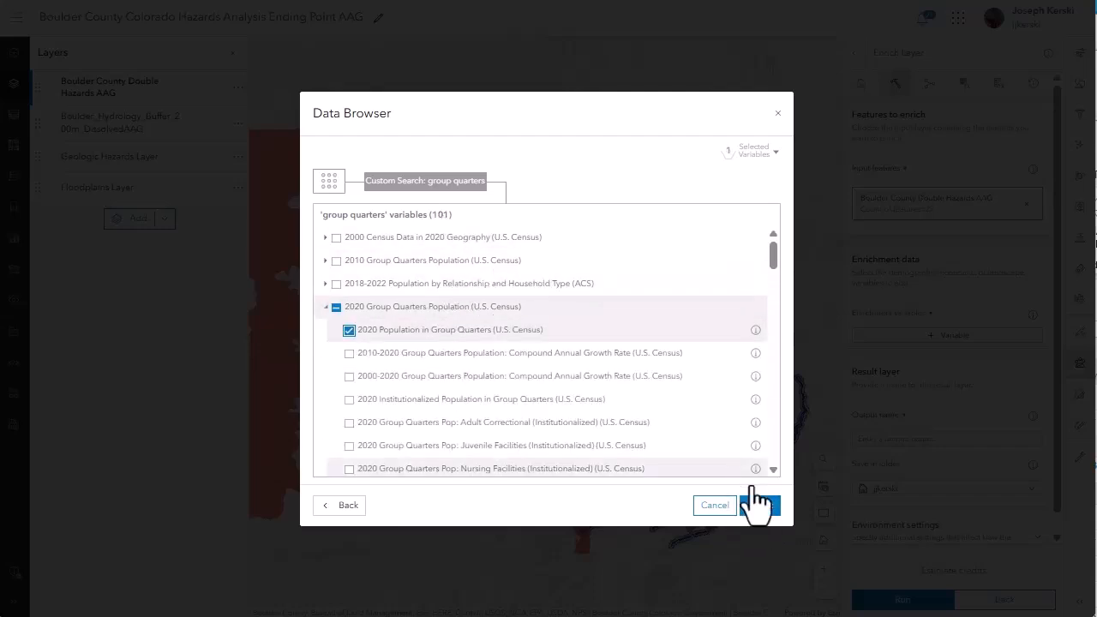
pyautogui.click(767, 506)
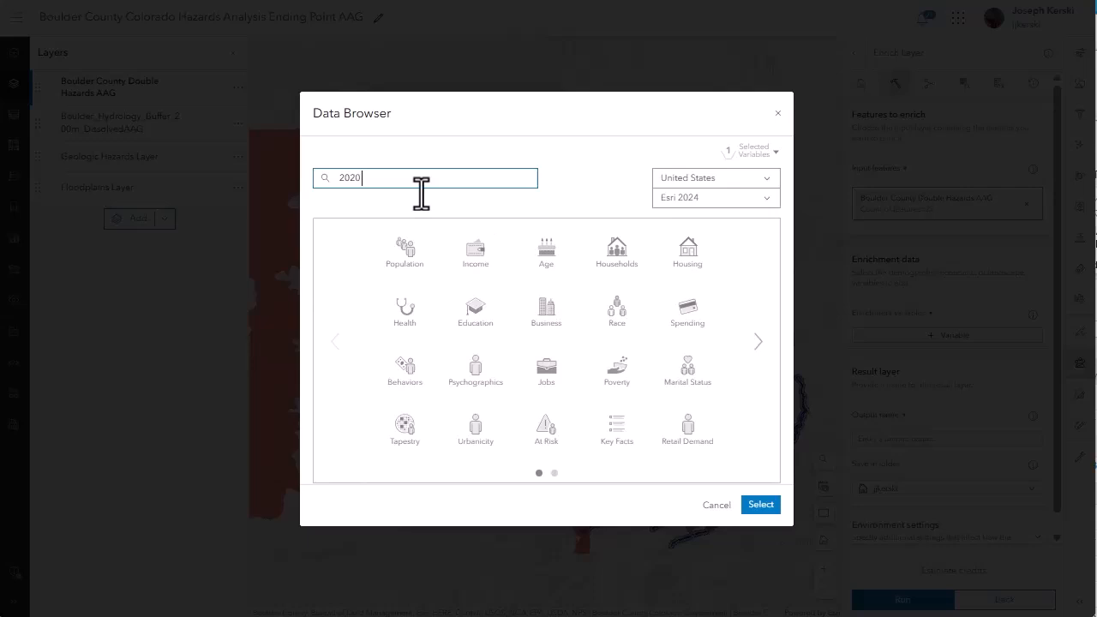
# Search for "2020 population", add 2020 Total Population (U.S. Census) to the enrichment variables, and request a credit estimate.
pyautogui.write('ion')
pyautogui.press('Return')
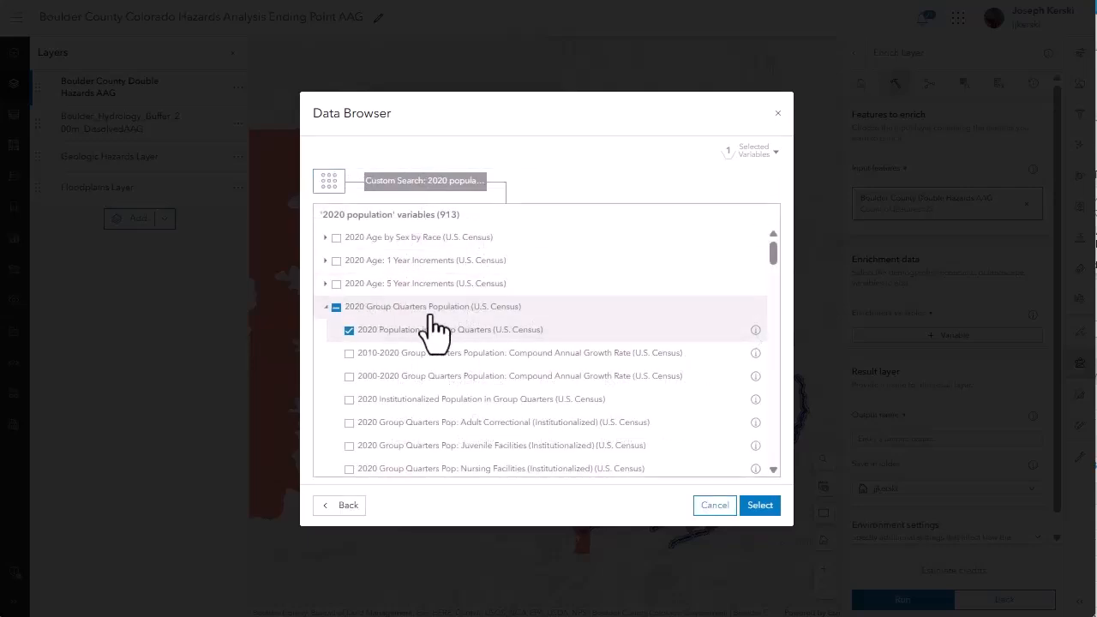
pyautogui.scroll(-3, 443, 335)
pyautogui.scroll(-15, 475, 286)
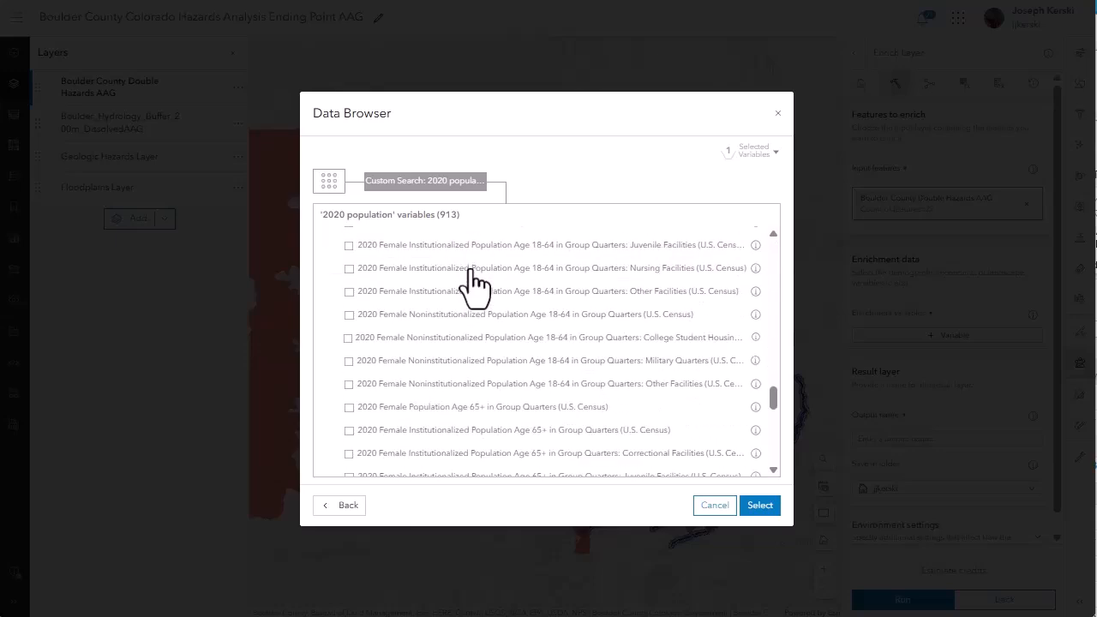
pyautogui.click(475, 279)
pyautogui.click(342, 303)
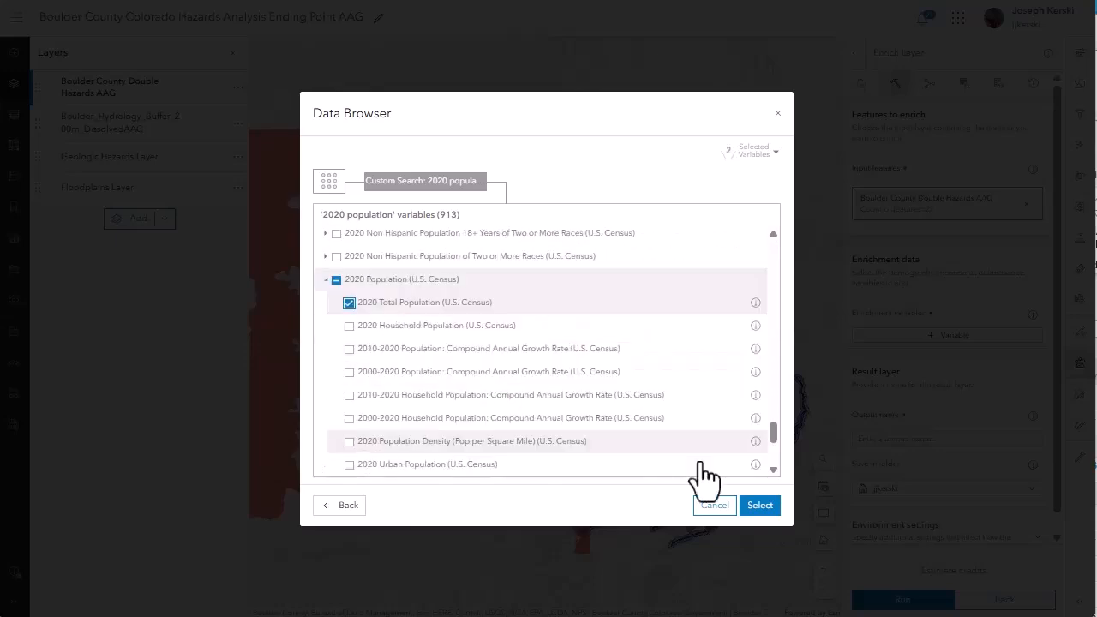
pyautogui.click(760, 505)
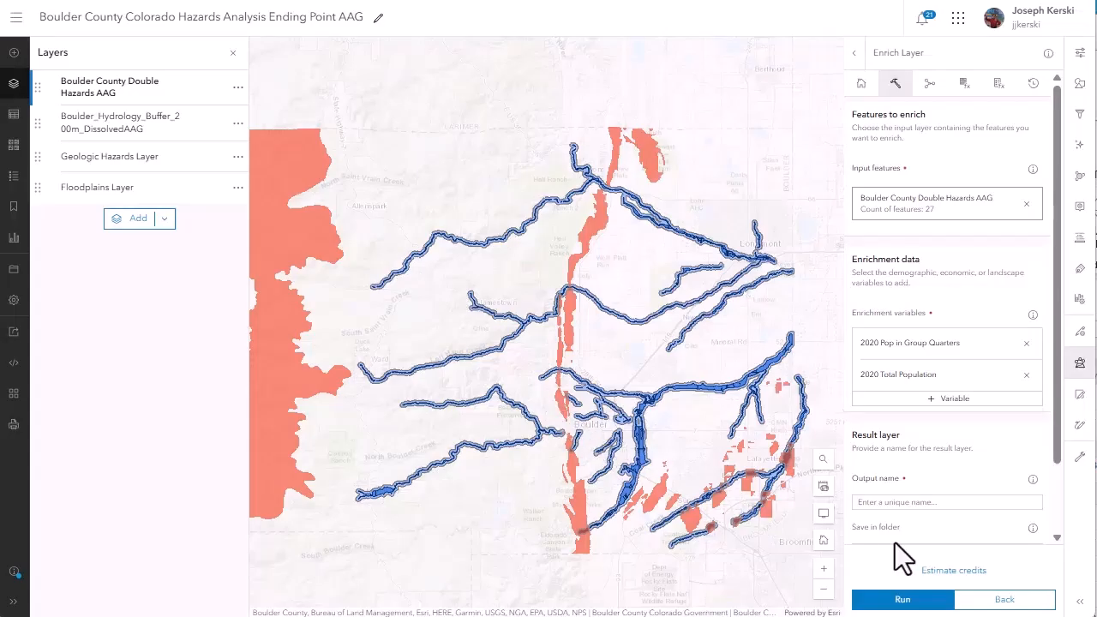
pyautogui.click(939, 572)
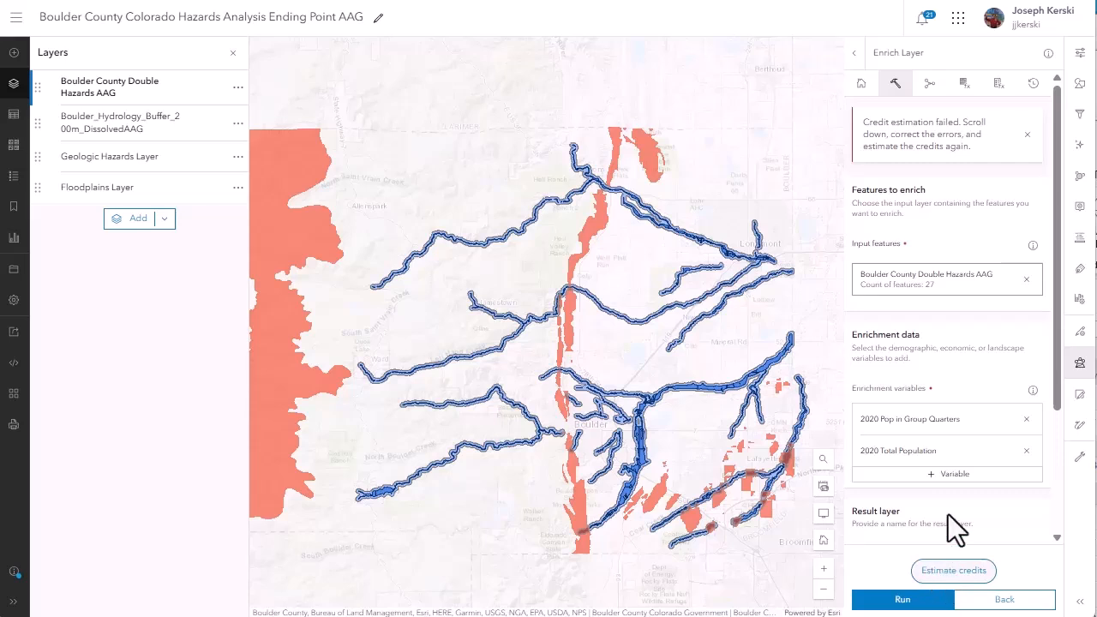
# Name the output layer Boulder County Double Hazards AAG Enriched Population and run the Enrich Layer analysis.
pyautogui.scroll(-2, 947, 514)
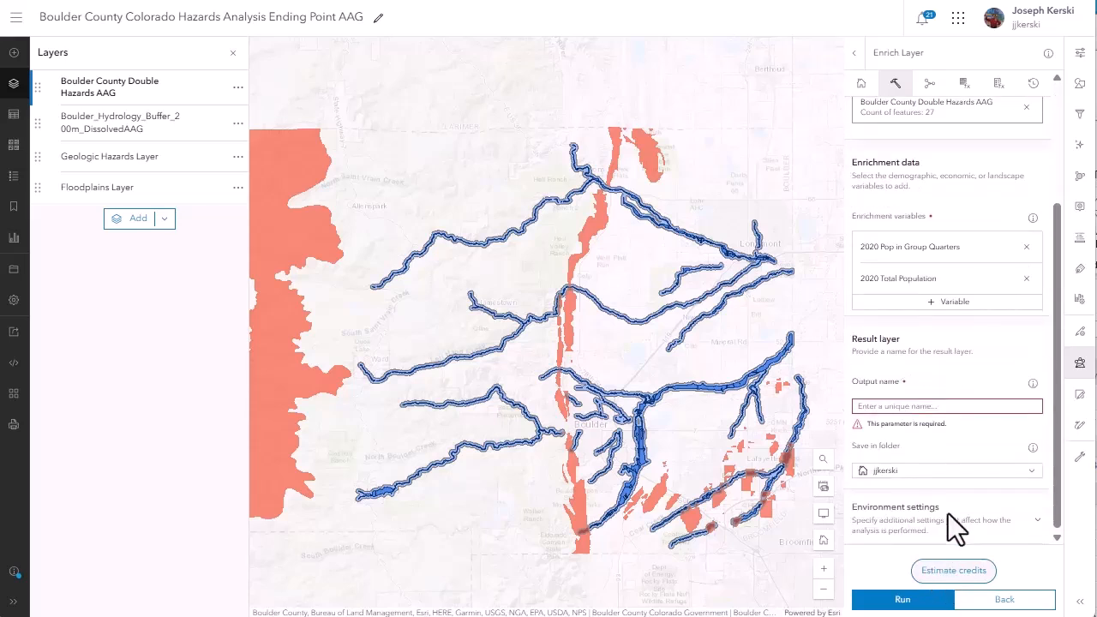
pyautogui.click(917, 406)
pyautogui.write('Boulder County Double Hazards AAG Enriched Population')
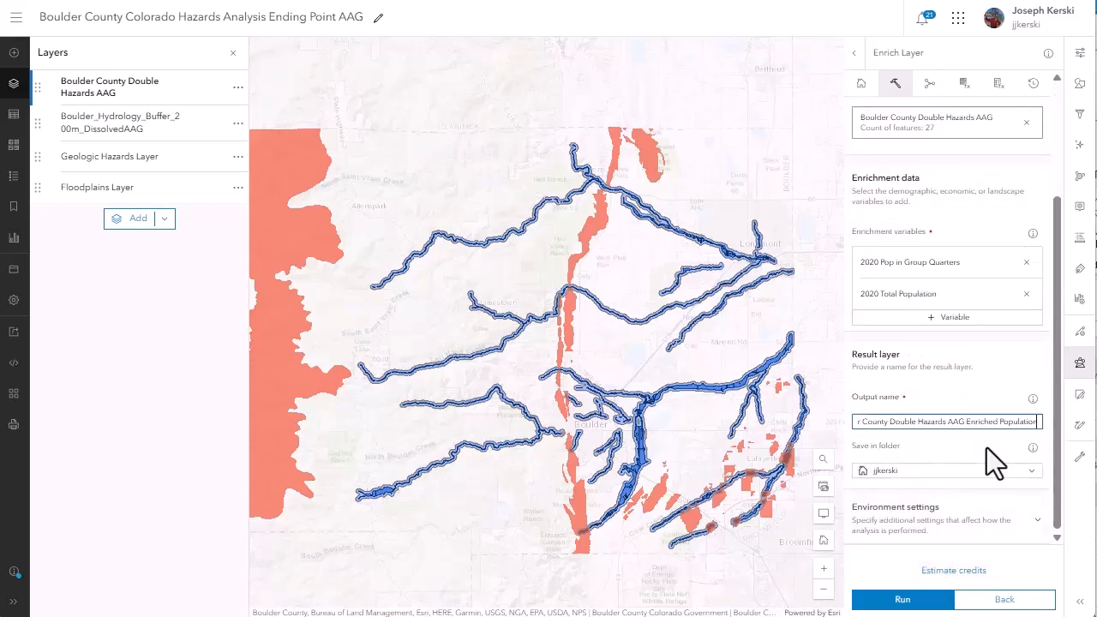
pyautogui.click(911, 599)
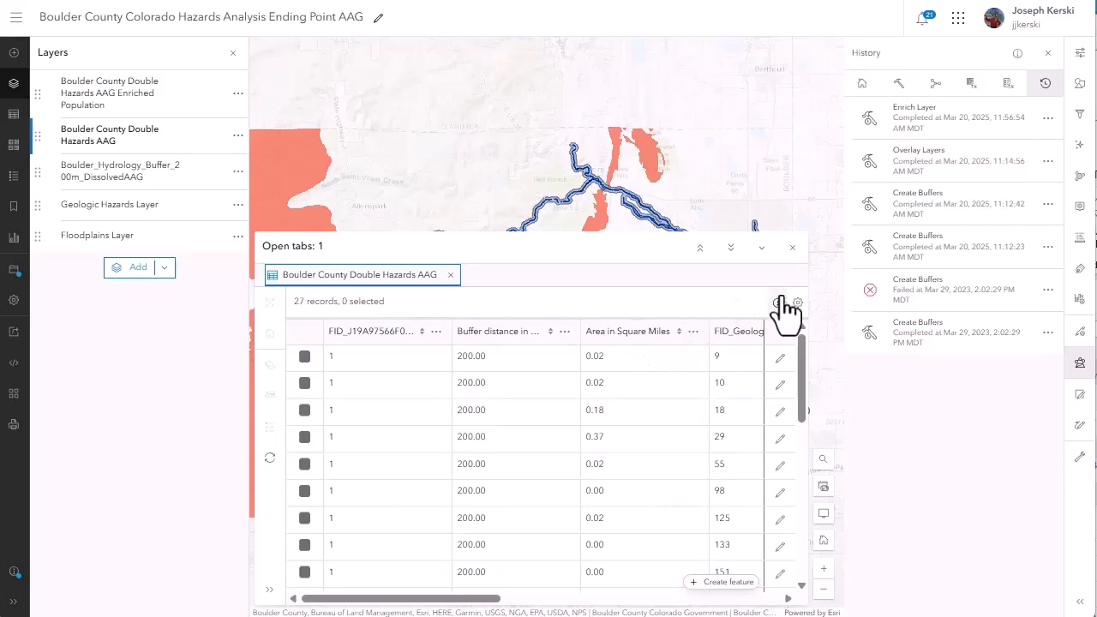
# Replace the open table with the Enriched Population layer's attribute table and sort 2020 Pop in Group Quarters in descending order.
pyautogui.click(788, 248)
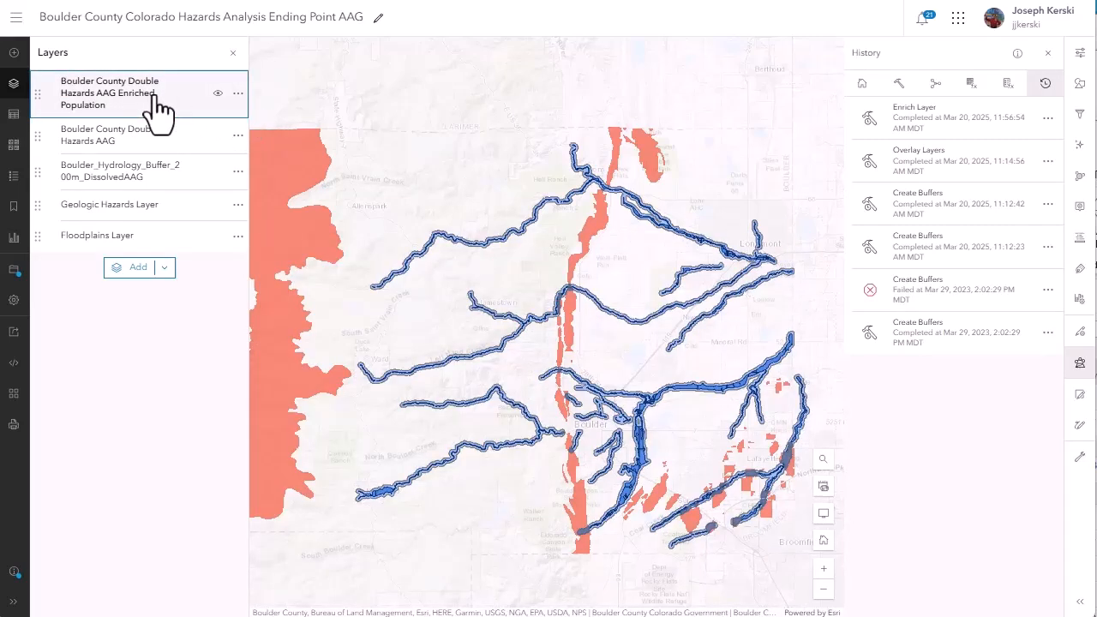
pyautogui.click(237, 92)
pyautogui.click(230, 170)
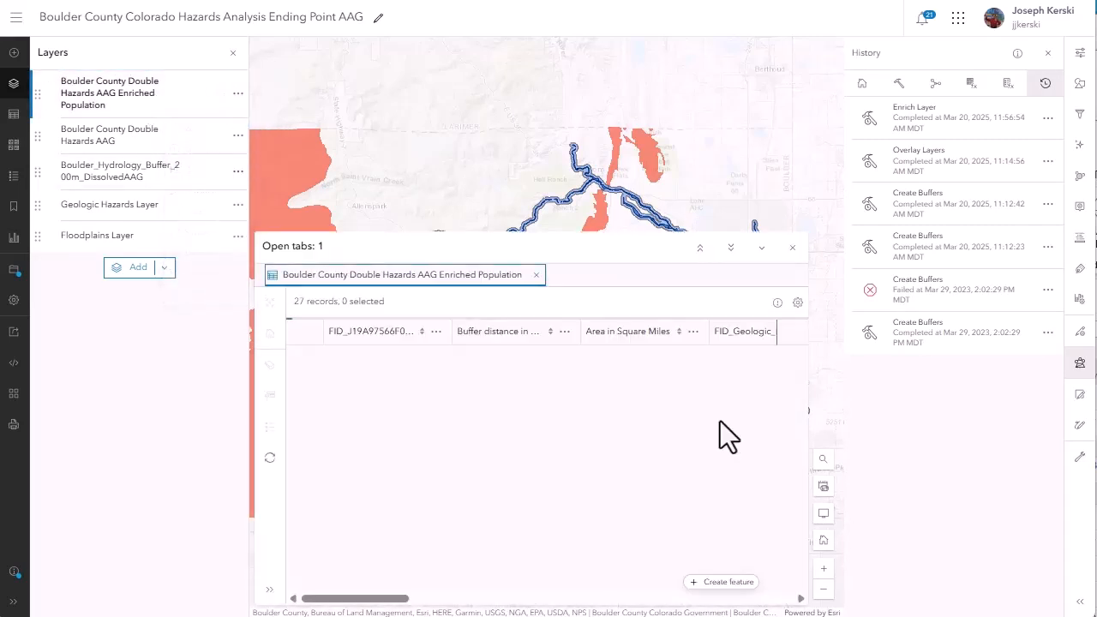
pyautogui.moveTo(374, 599); pyautogui.dragTo(749, 612)
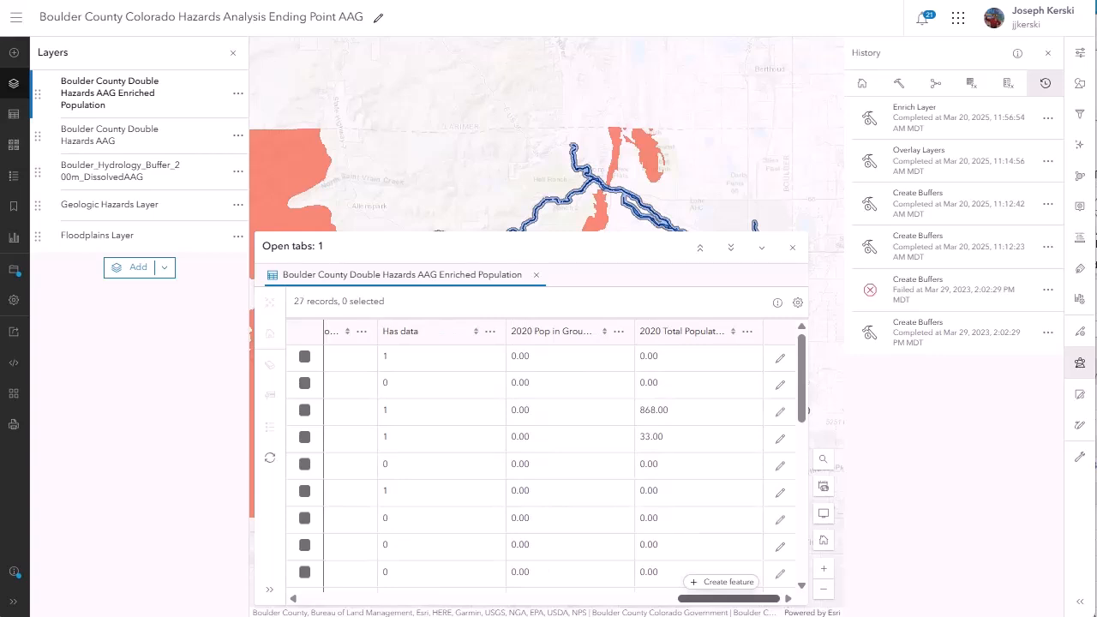
pyautogui.click(546, 336)
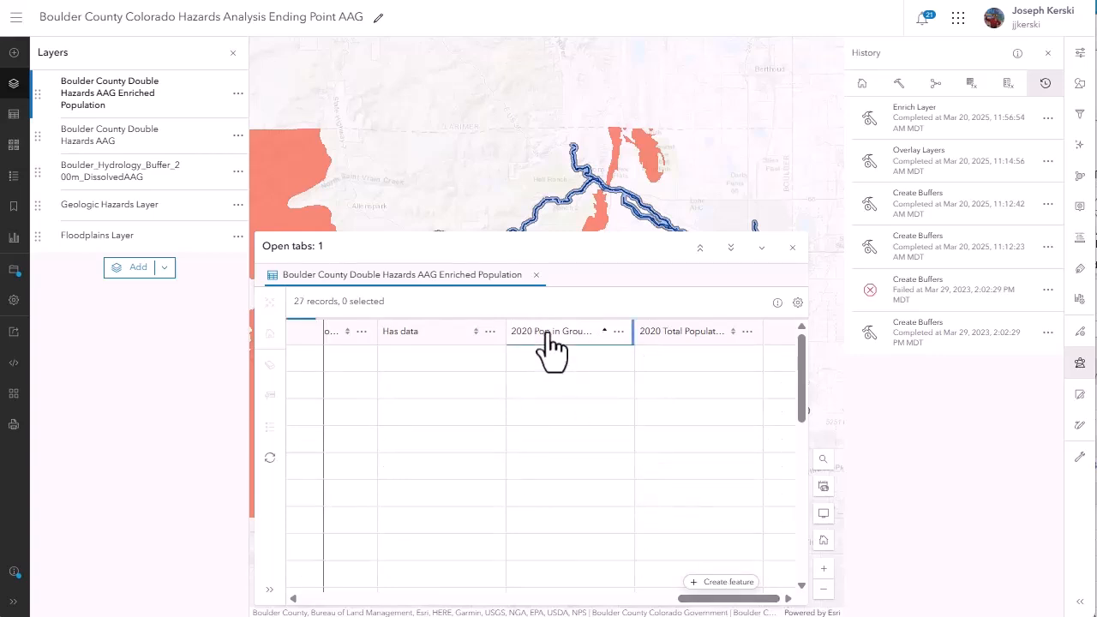
pyautogui.click(547, 336)
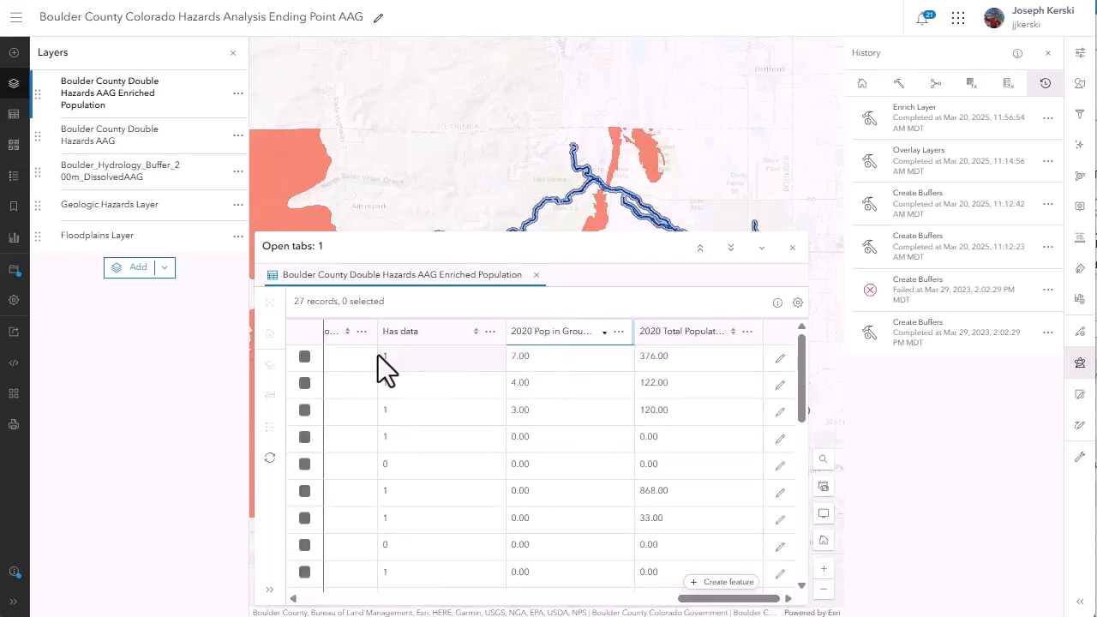
# Select the record with the highest group quarters population, zoom the map to it, and shrink the table to reveal the map.
pyautogui.click(307, 354)
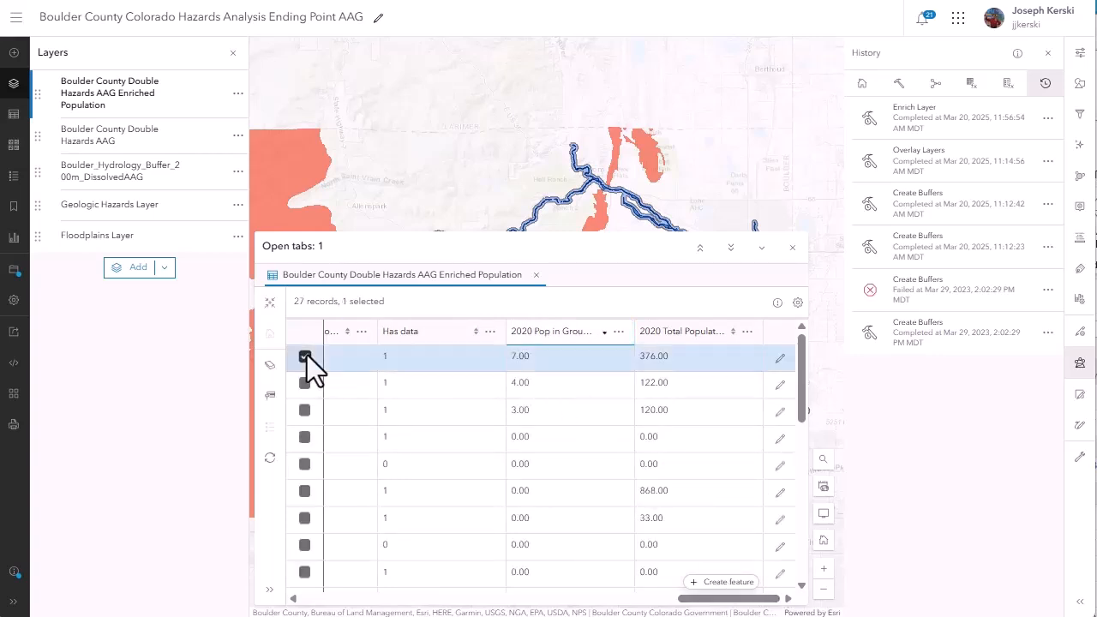
pyautogui.click(270, 302)
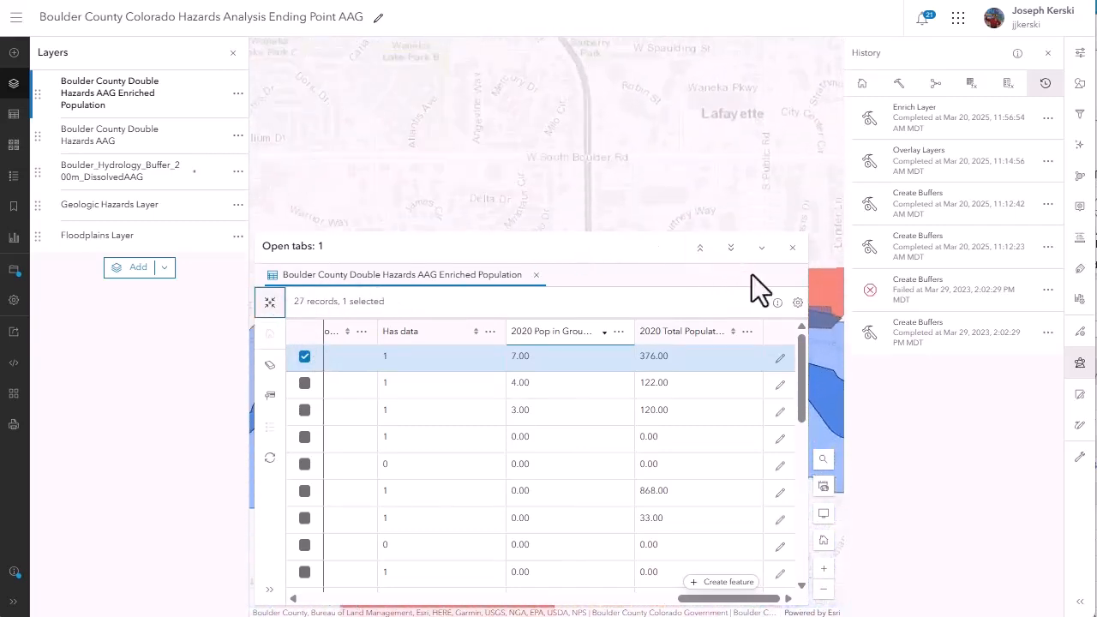
pyautogui.click(729, 249)
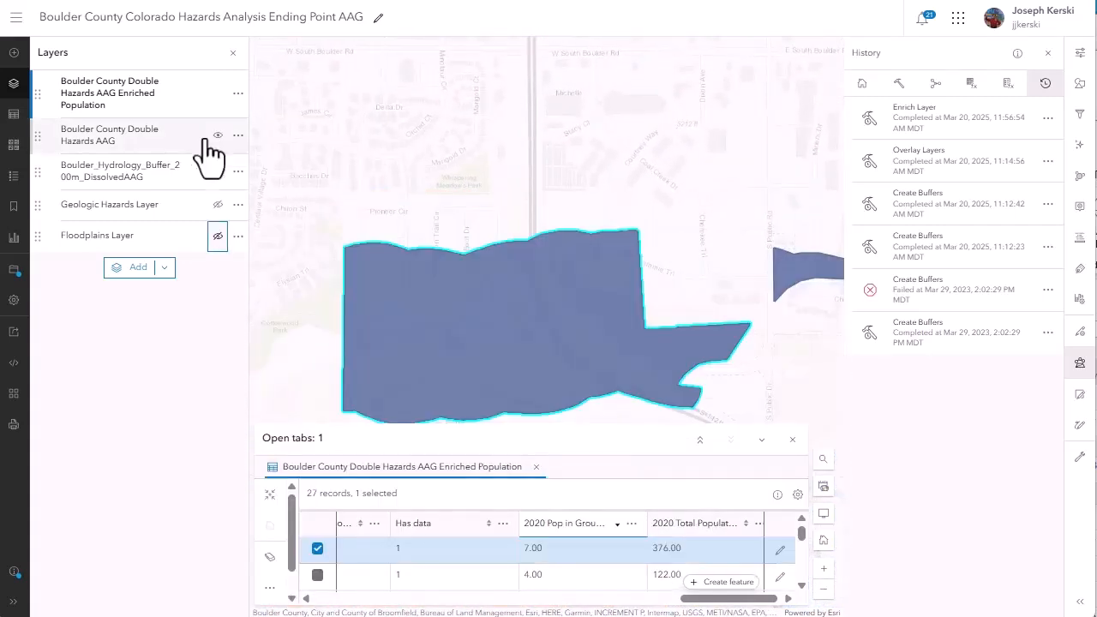
# Set the Boulder County Double Hazards AAG layer's transparency to 68% and switch the basemap to Imagery Hybrid.
pyautogui.click(238, 152)
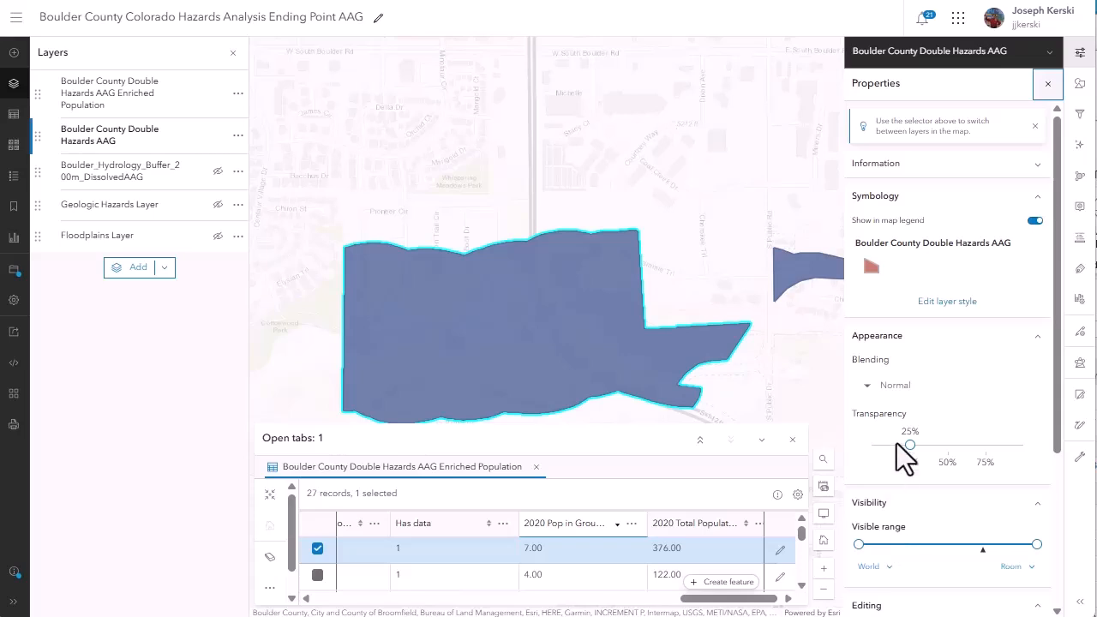
pyautogui.moveTo(909, 445); pyautogui.dragTo(975, 446)
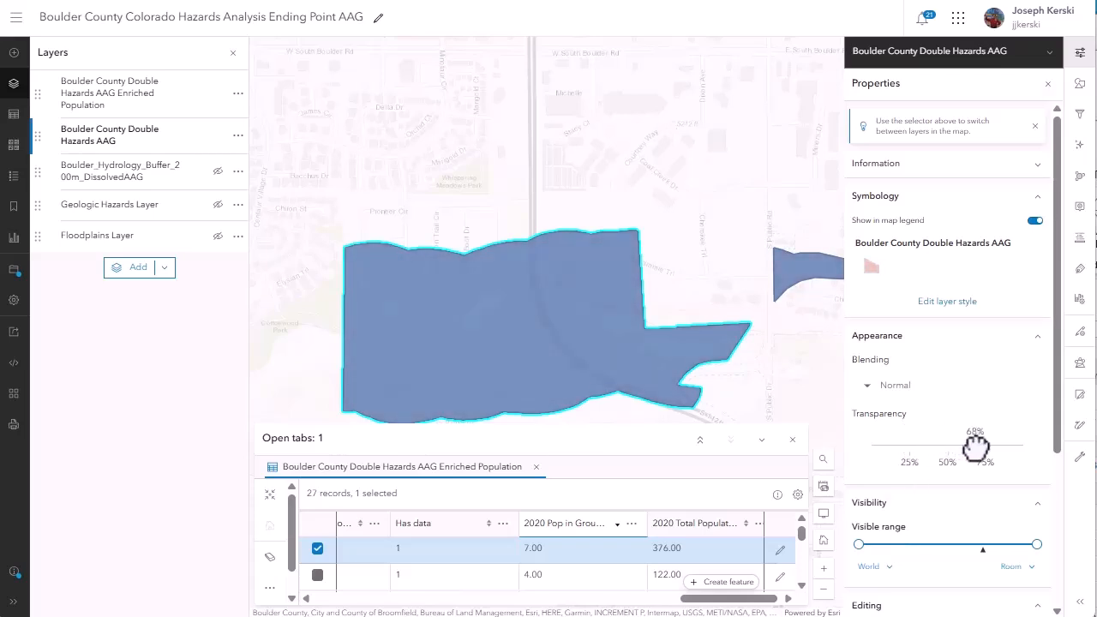
pyautogui.click(13, 146)
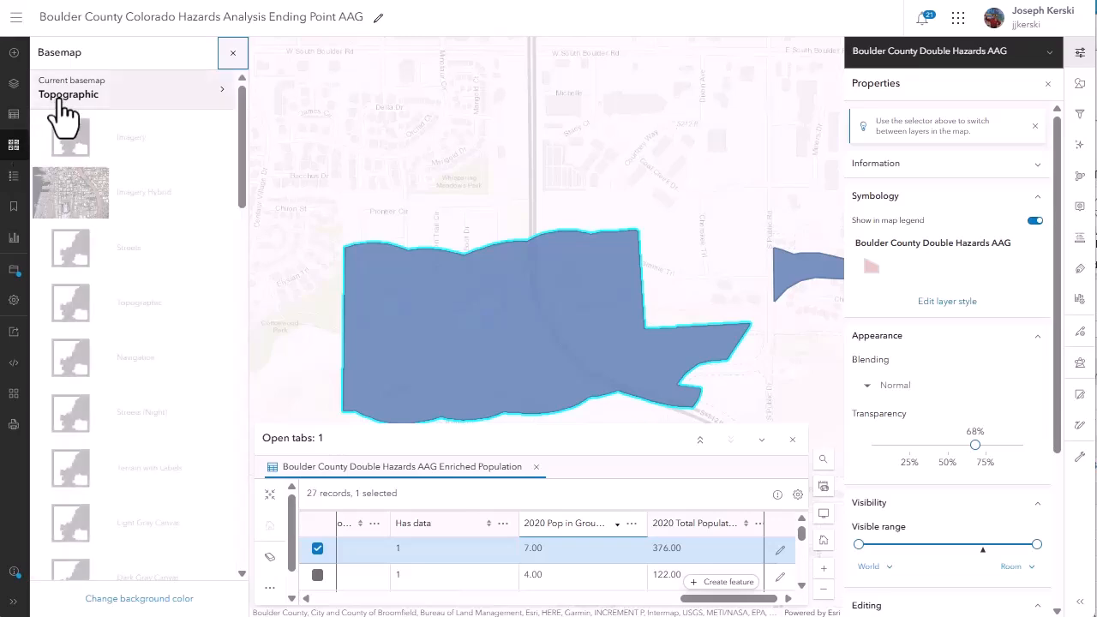
pyautogui.click(105, 195)
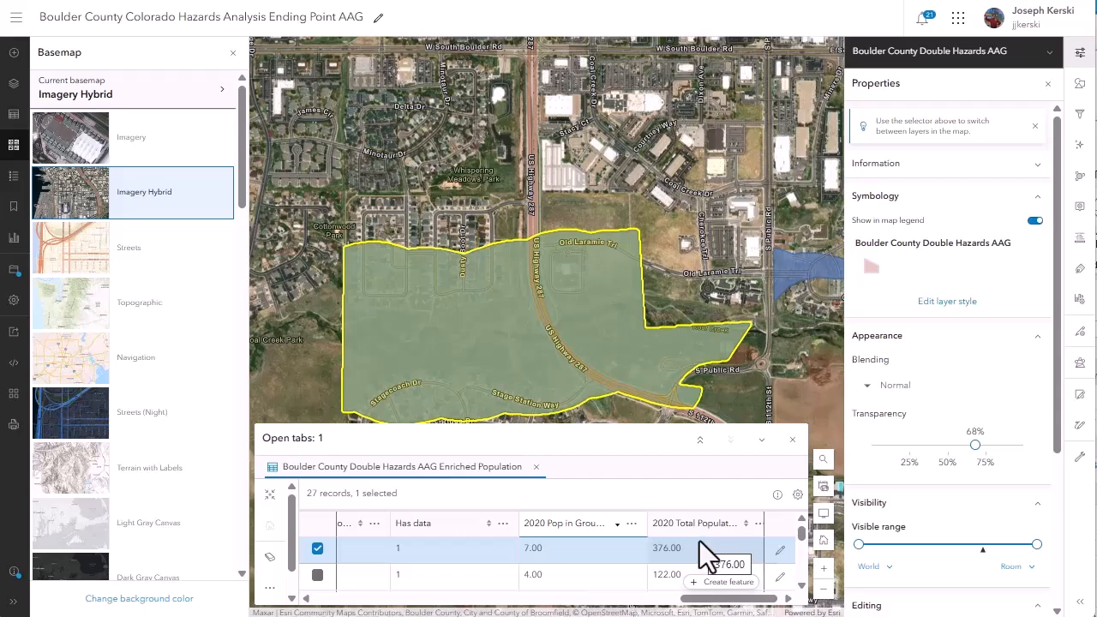
# Sort the table by 2020 Total Population in descending order, then select the first record and zoom to it.
pyautogui.click(702, 524)
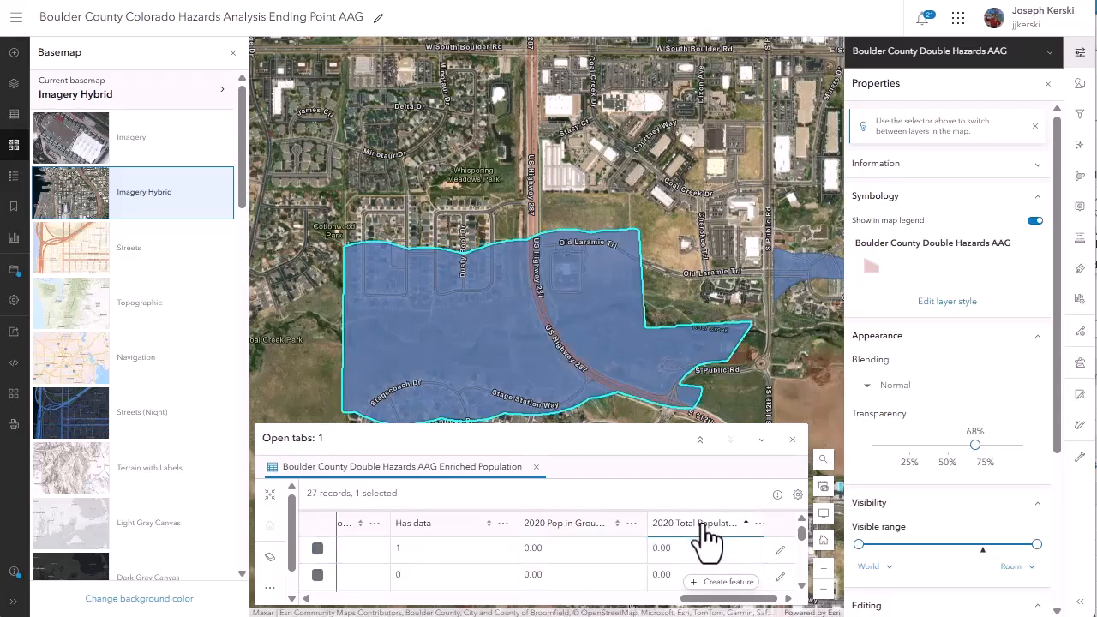
pyautogui.click(702, 524)
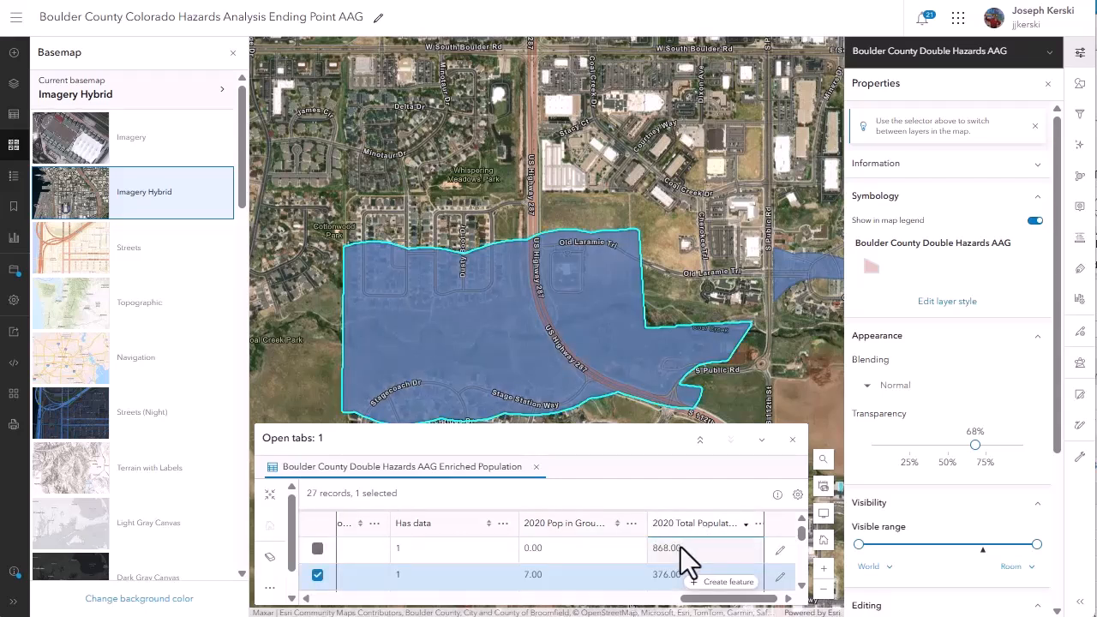
pyautogui.click(317, 548)
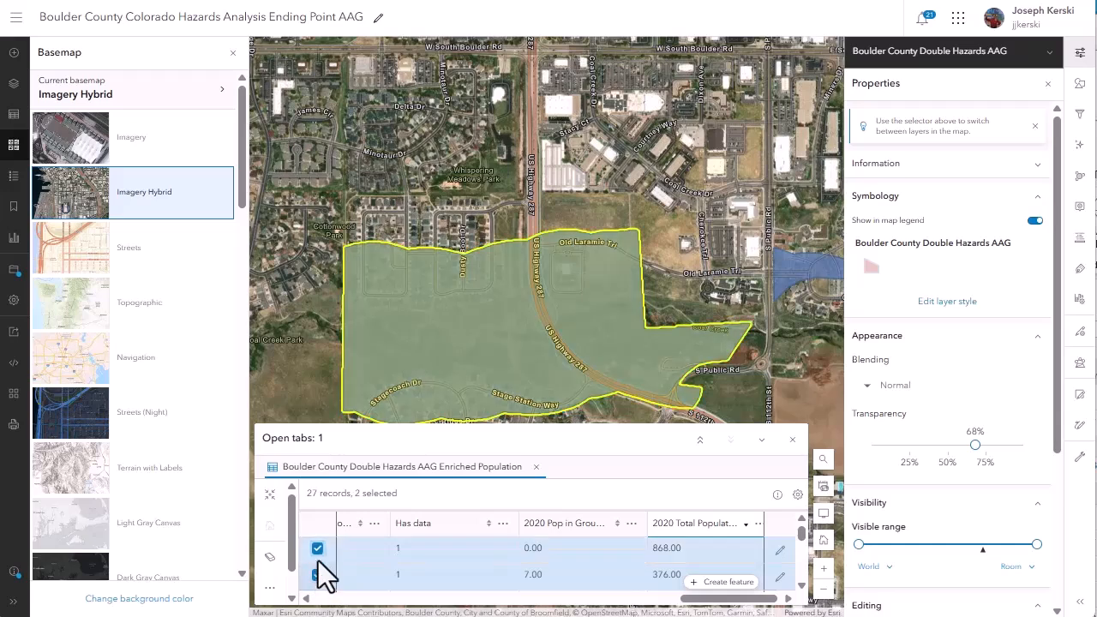
pyautogui.click(272, 497)
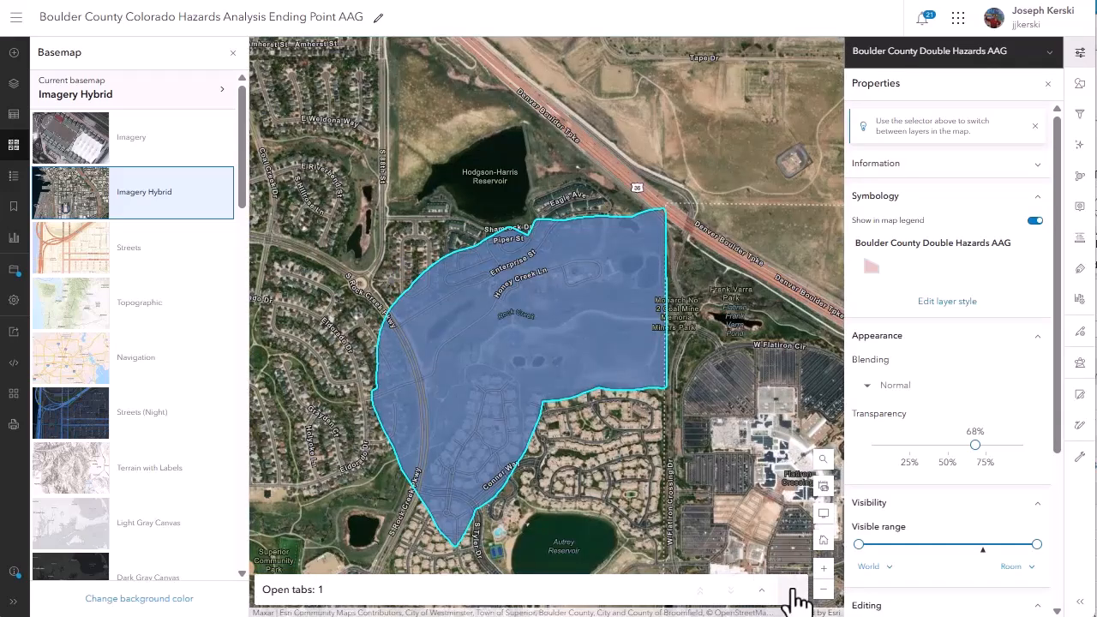
# Check the 2020 Total Population in the pop-up of the hazard area south of Hodgson-Harris Reservoir, then view the areas near US Highway 287.
pyautogui.click(600, 355)
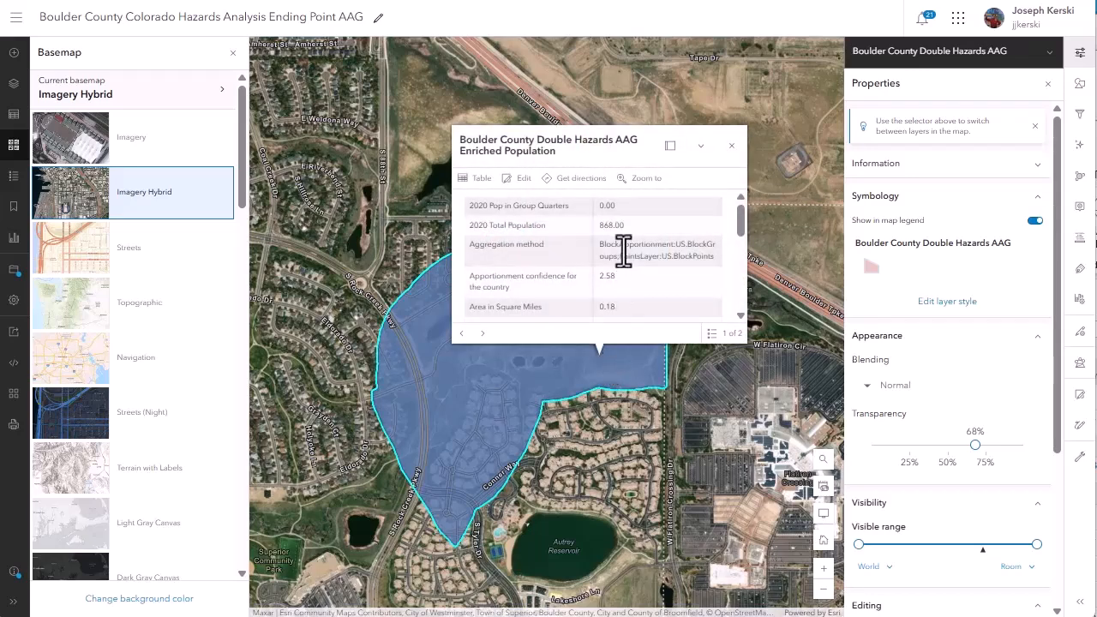
pyautogui.doubleClick(612, 225)
pyautogui.click(730, 146)
pyautogui.scroll(-2, 758, 302)
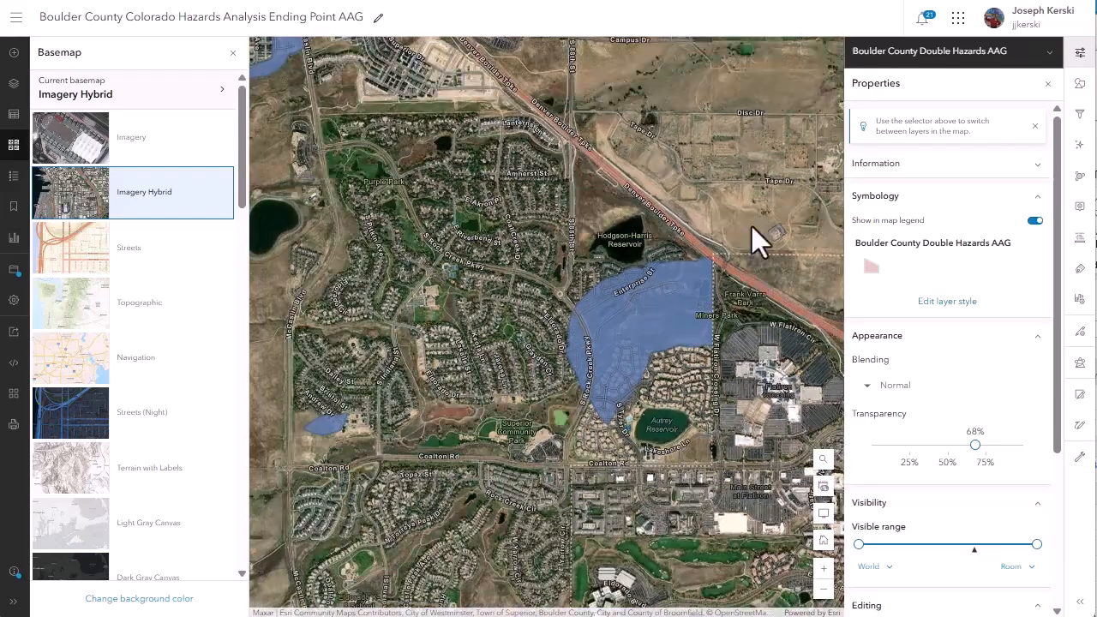
pyautogui.moveTo(752, 226); pyautogui.dragTo(629, 351)
pyautogui.click(551, 238)
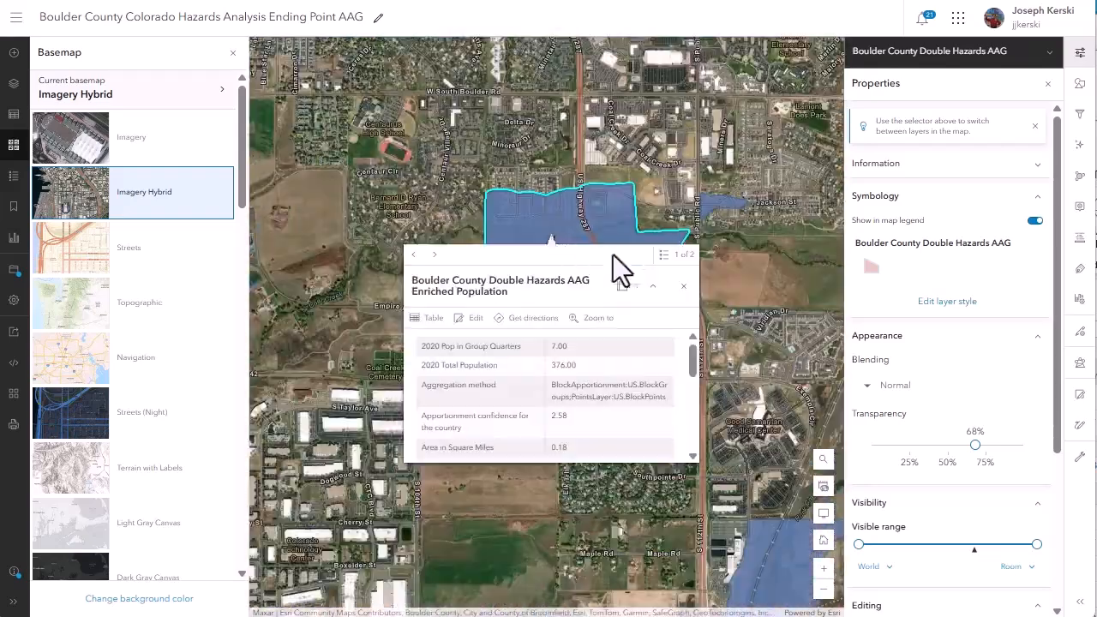
pyautogui.click(683, 285)
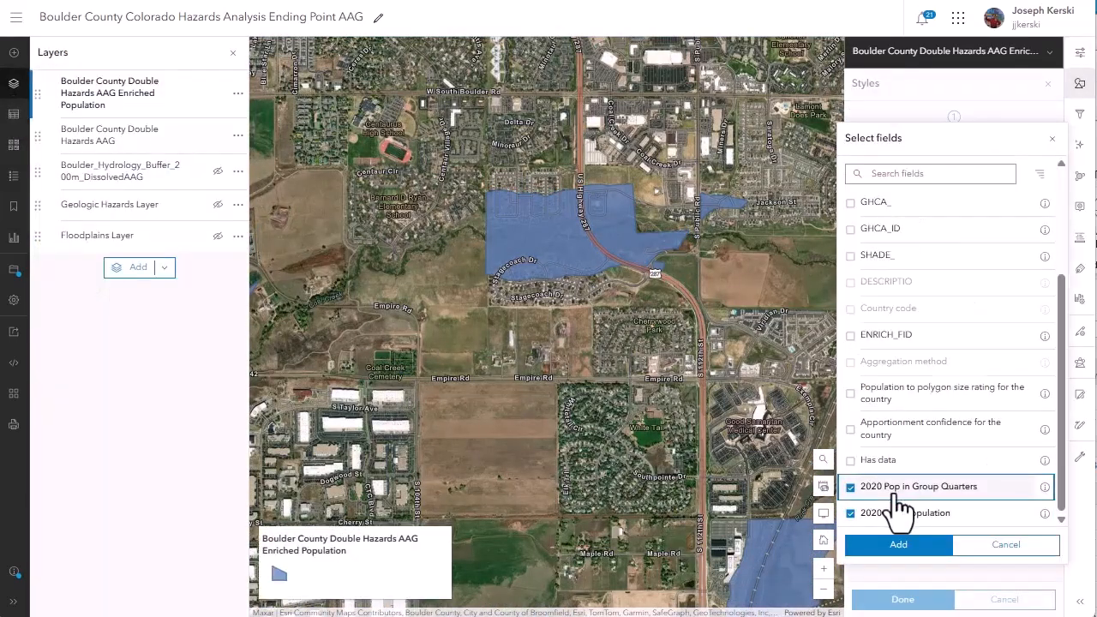
# Compare 2020 Pop in Group Quarters to 2020 Total Population with the Compare A to B style, and inspect two hazard areas' pop-ups.
pyautogui.click(899, 546)
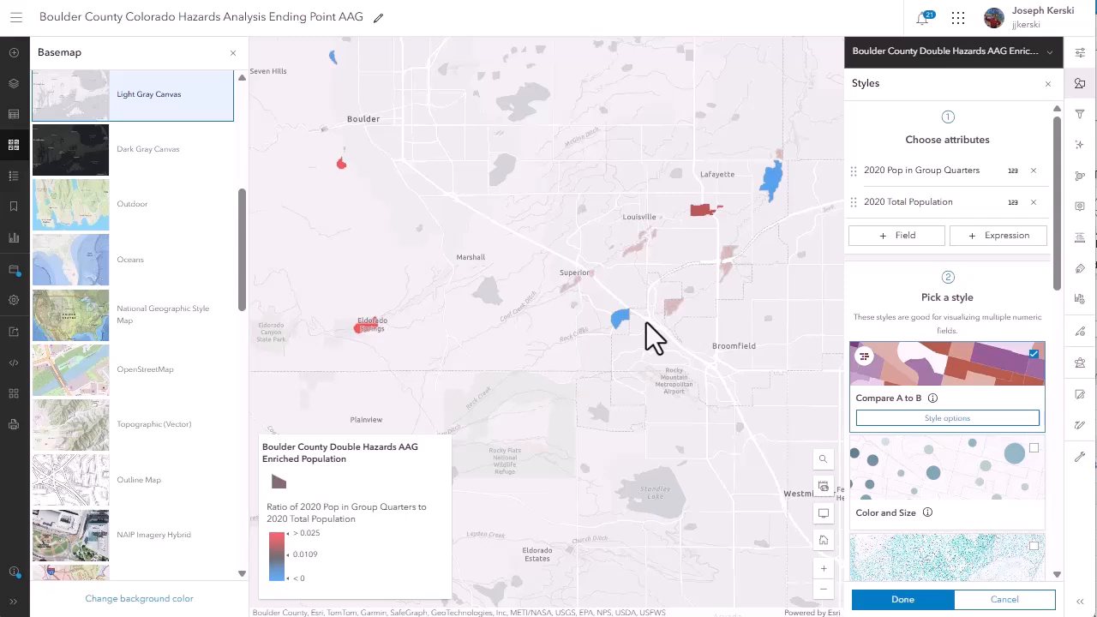
pyautogui.scroll(1, 646, 322)
pyautogui.click(748, 103)
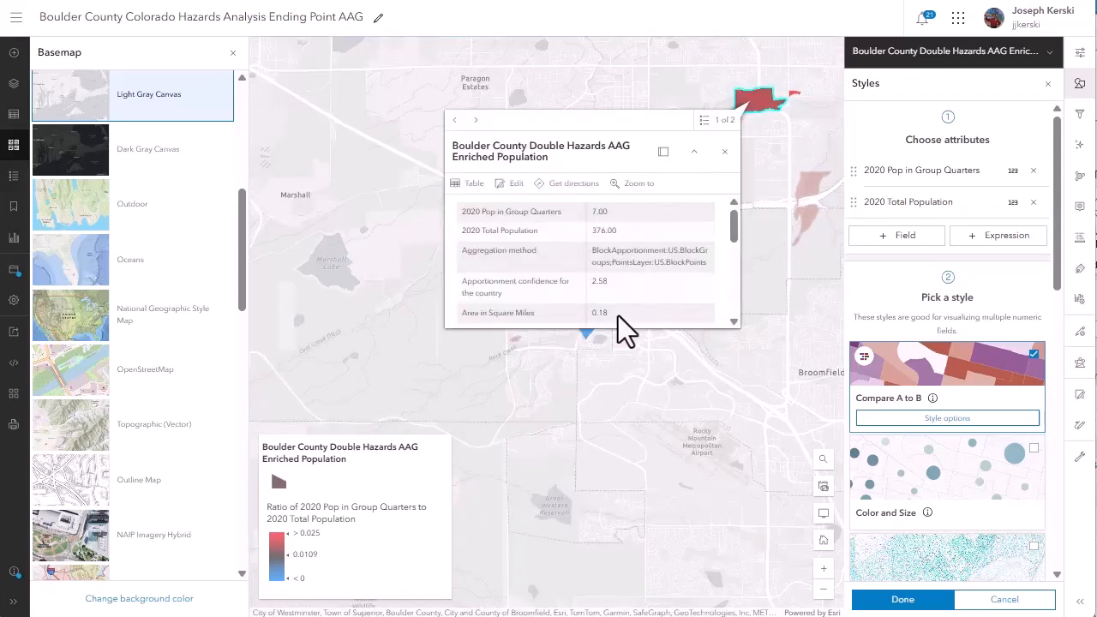
pyautogui.click(588, 333)
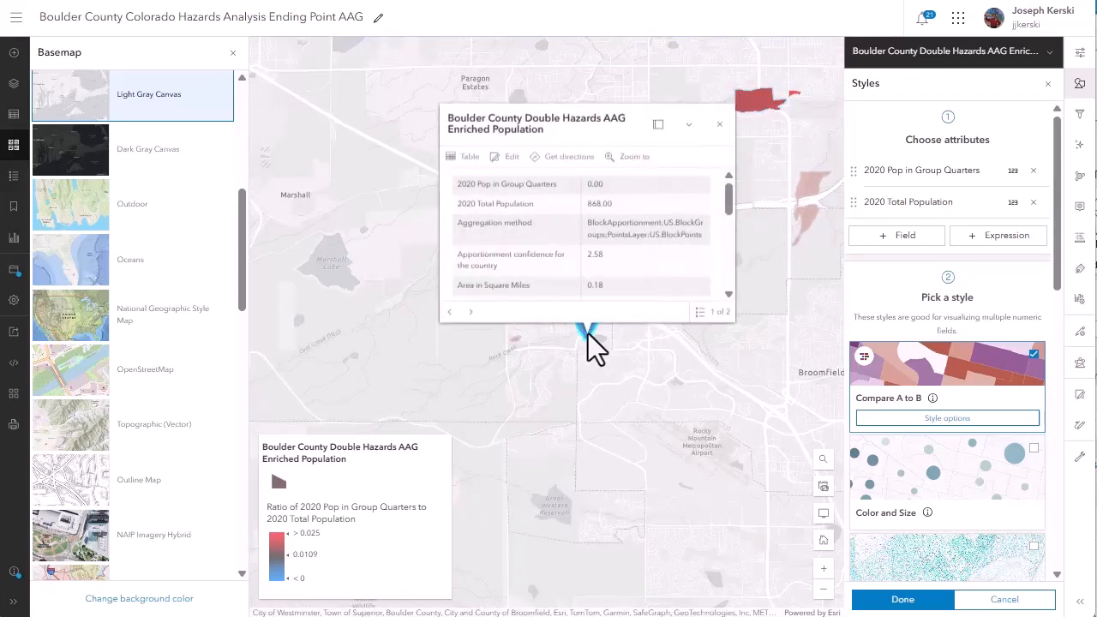
pyautogui.click(724, 152)
# Browse the other styles for the two population fields and apply Charts and Size to the enriched layer.
pyautogui.scroll(-2, 921, 442)
pyautogui.scroll(-3, 919, 443)
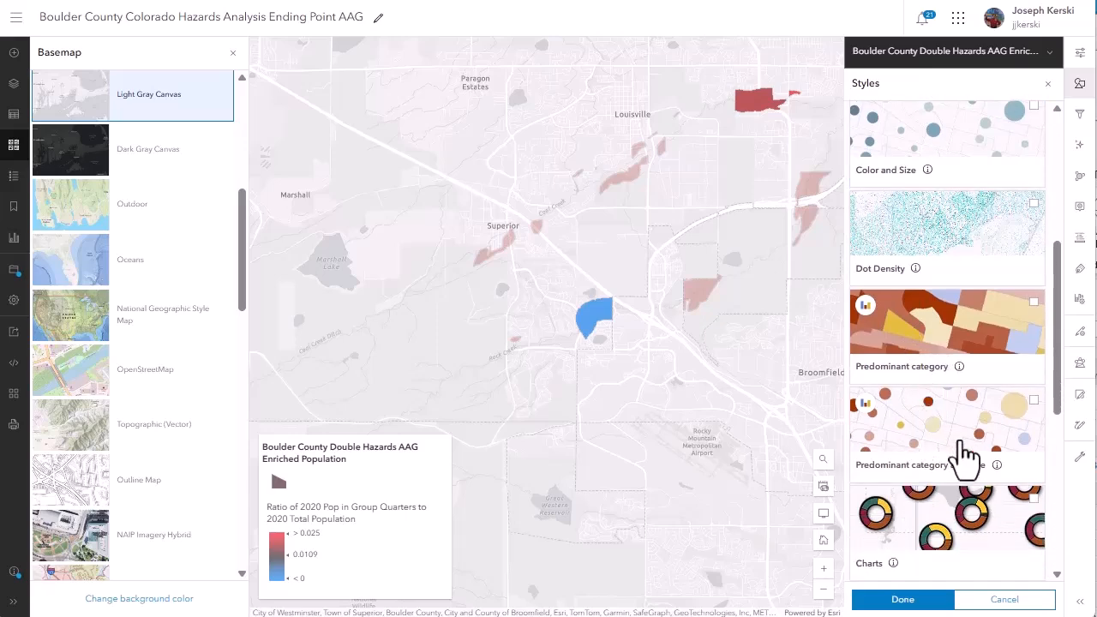
pyautogui.scroll(-5, 963, 454)
pyautogui.click(964, 450)
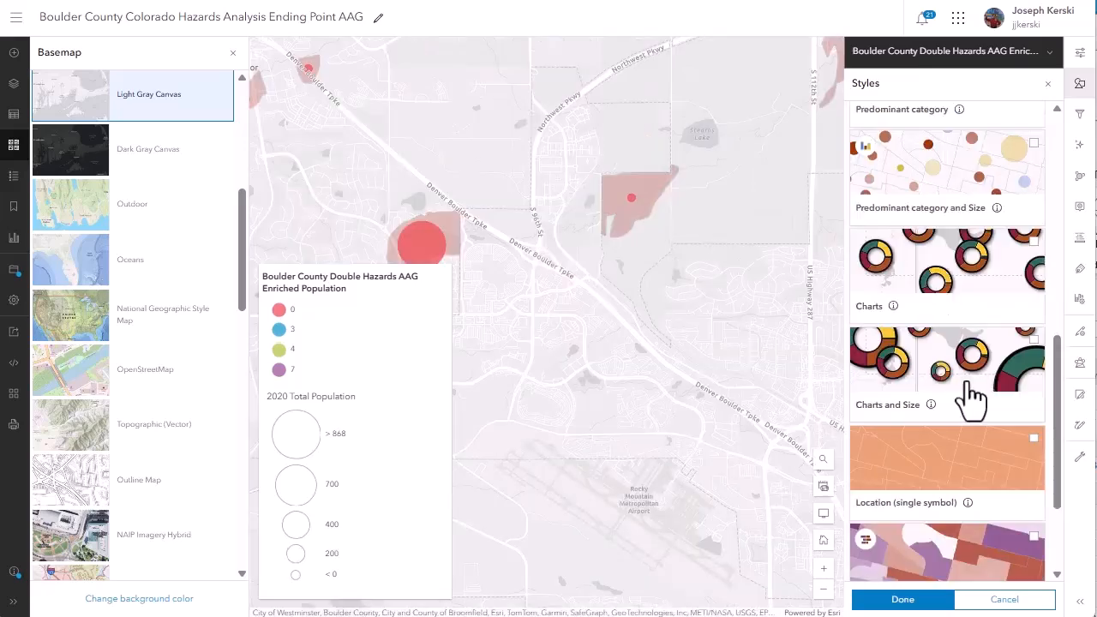
pyautogui.click(970, 390)
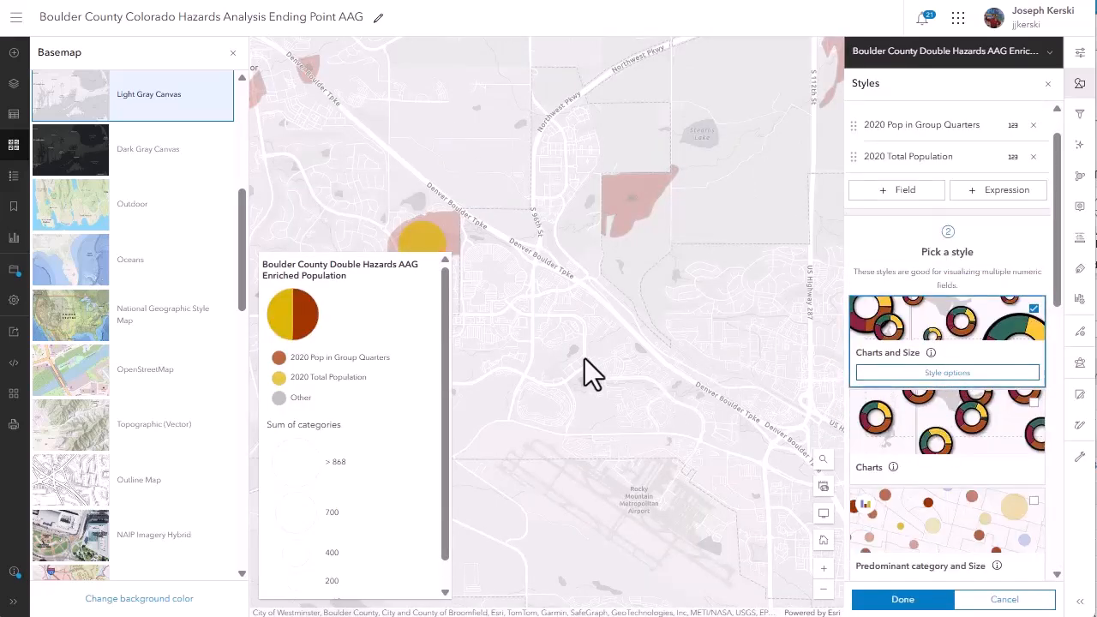
# Examine the population chart symbols across the hazard areas, including the pop-up of the area near Lafayette and the symbol at Eldorado Springs.
pyautogui.scroll(3, 584, 358)
pyautogui.scroll(4, 600, 358)
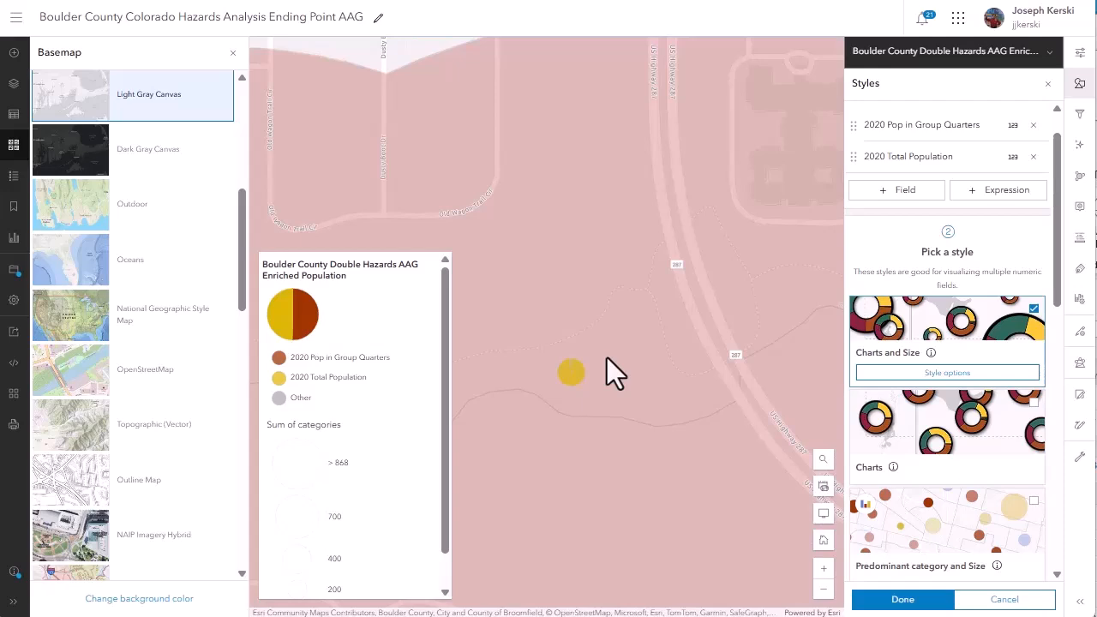
pyautogui.scroll(-5, 607, 357)
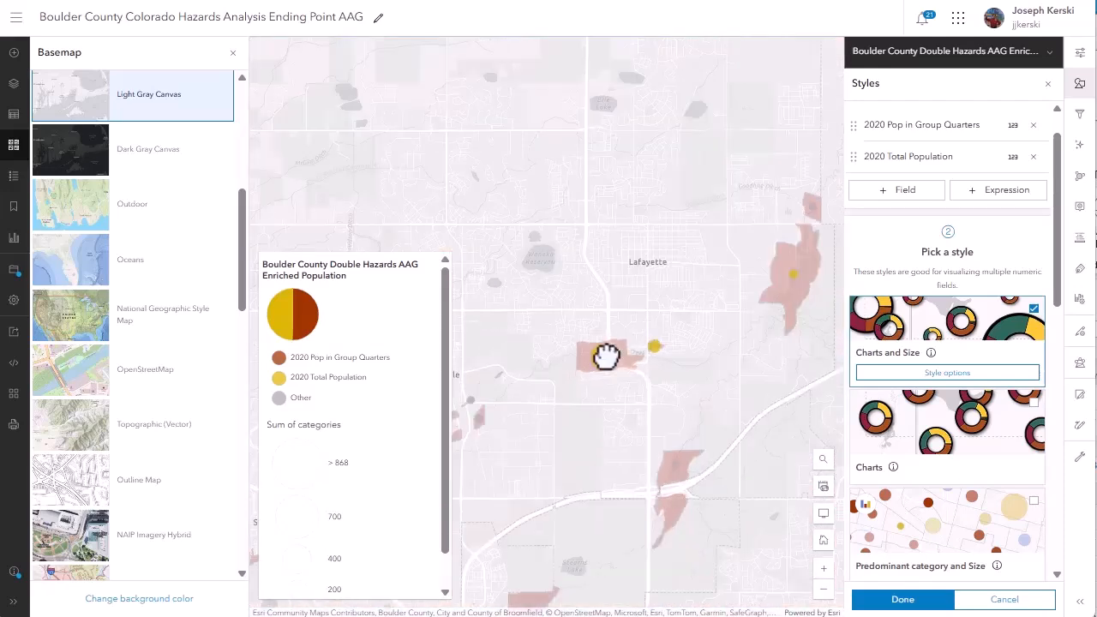
pyautogui.click(601, 358)
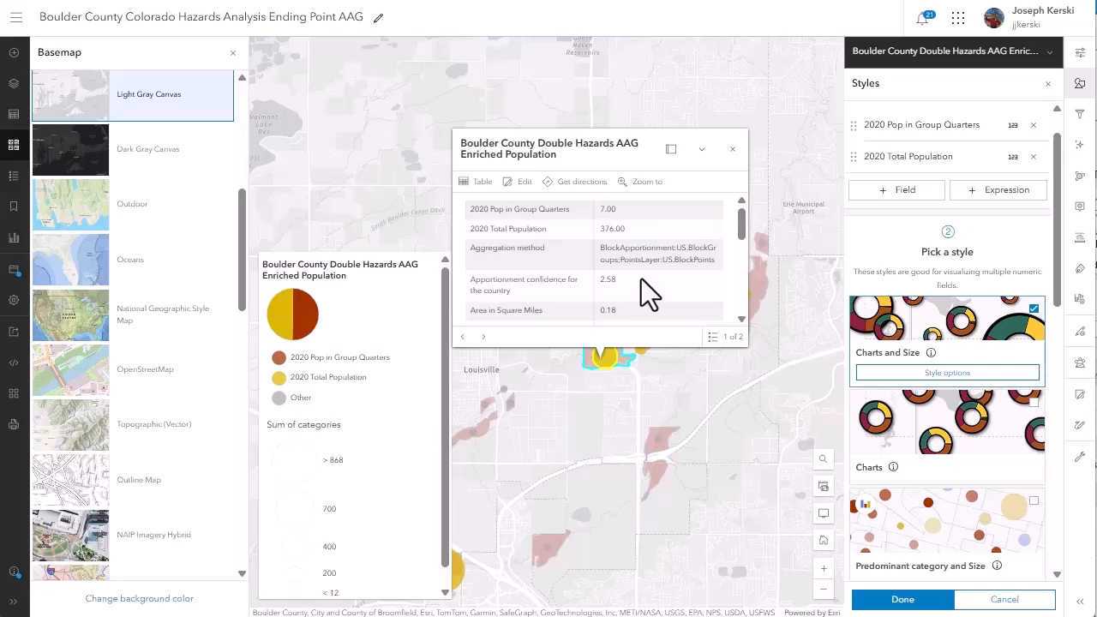
pyautogui.click(733, 150)
pyautogui.scroll(-2, 580, 376)
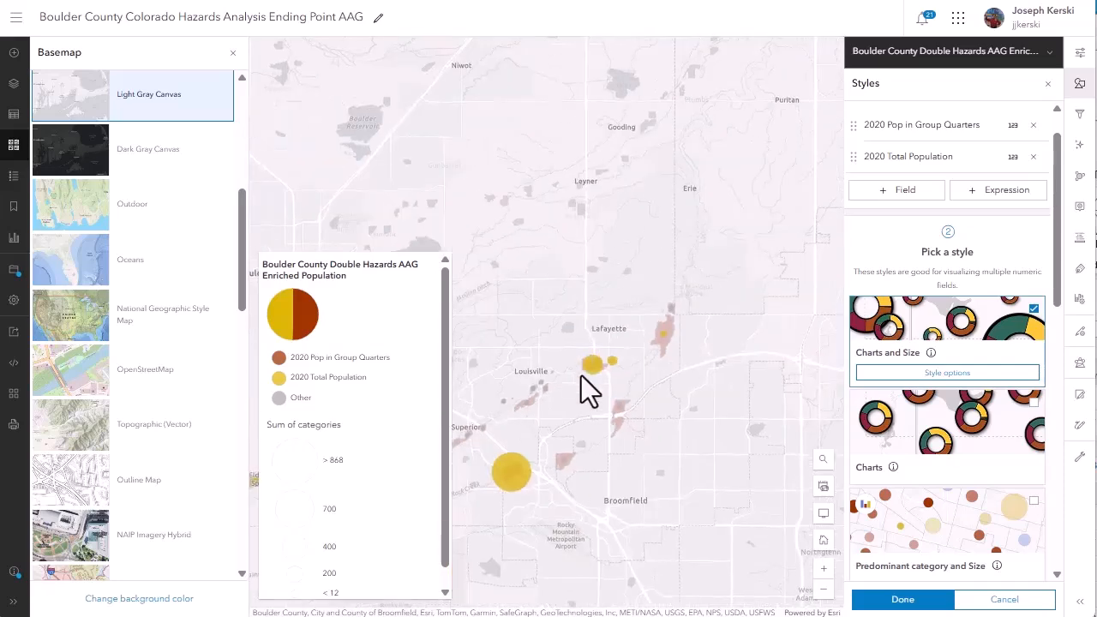
pyautogui.moveTo(617, 379); pyautogui.dragTo(735, 283)
pyautogui.scroll(5, 607, 343)
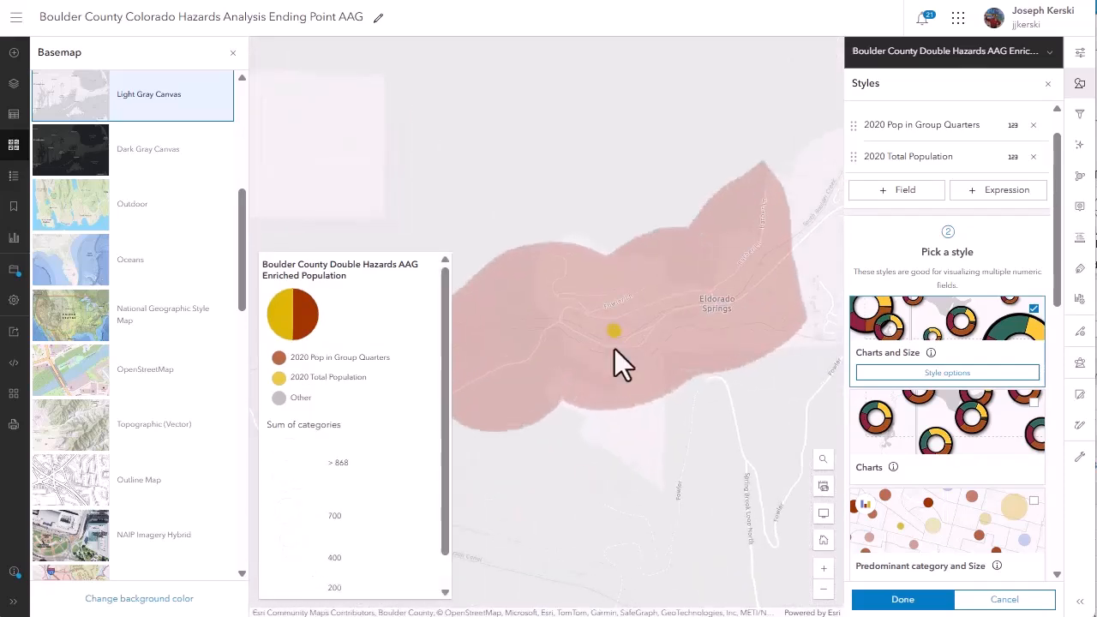
pyautogui.scroll(-3, 612, 343)
pyautogui.scroll(-3, 651, 352)
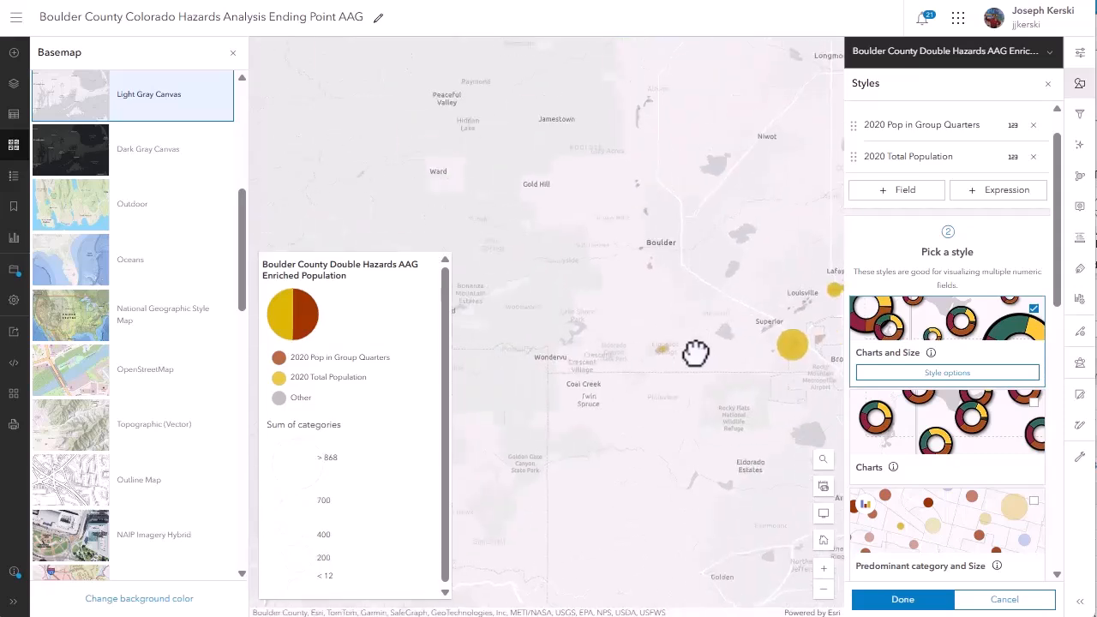
pyautogui.moveTo(717, 322); pyautogui.dragTo(639, 344)
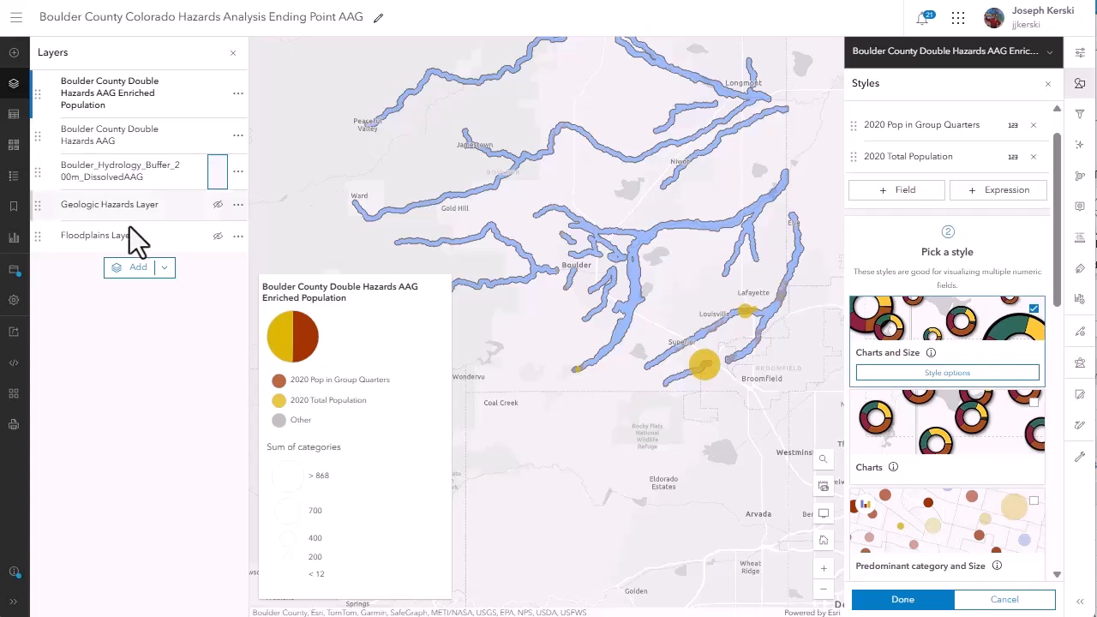
# Save the Boulder County Colorado Hazards Analysis Ending Point AAG map.
pyautogui.click(18, 274)
pyautogui.click(38, 274)
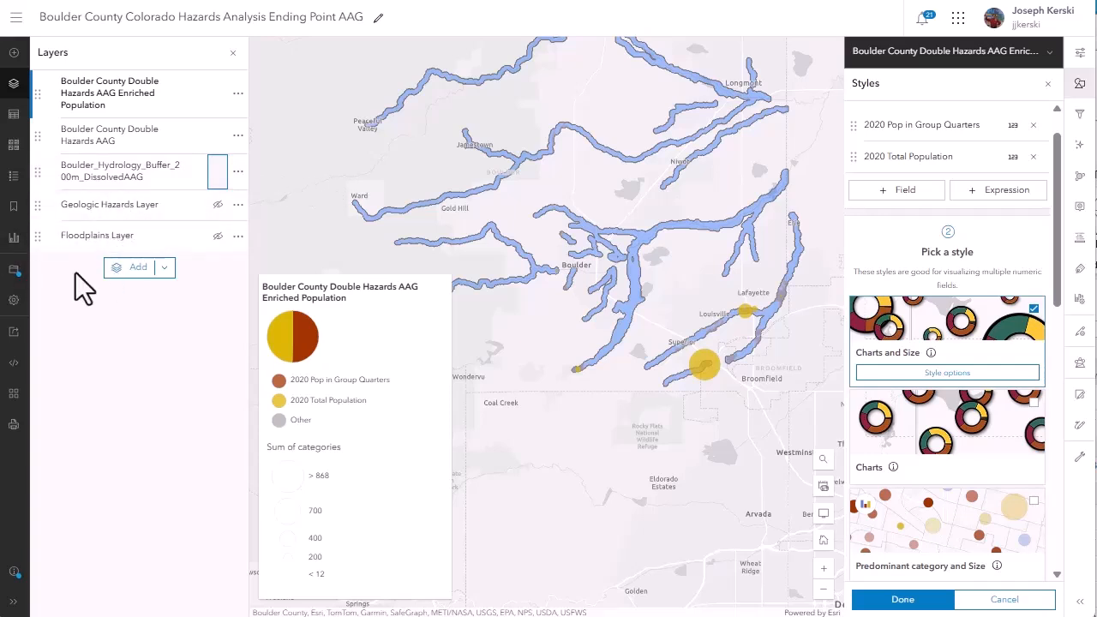
pyautogui.click(16, 272)
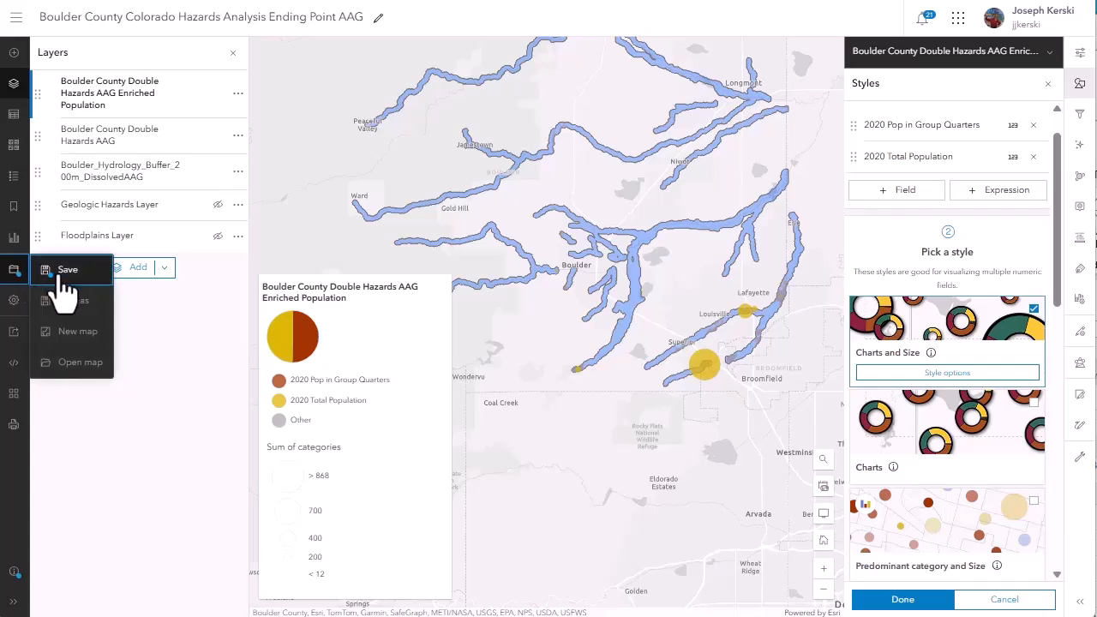
pyautogui.click(67, 271)
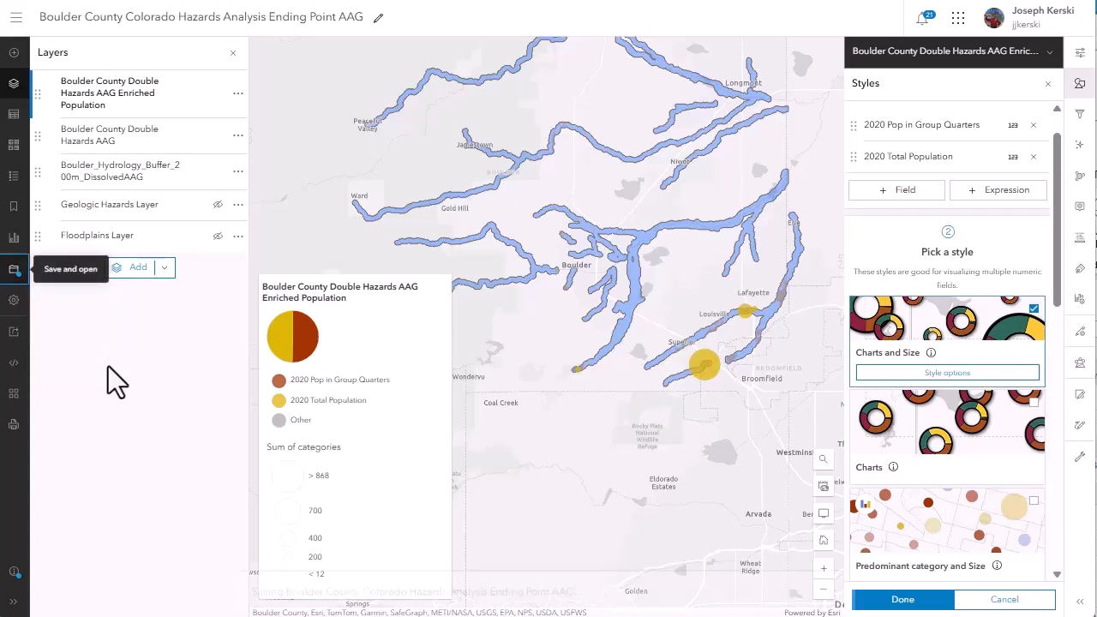